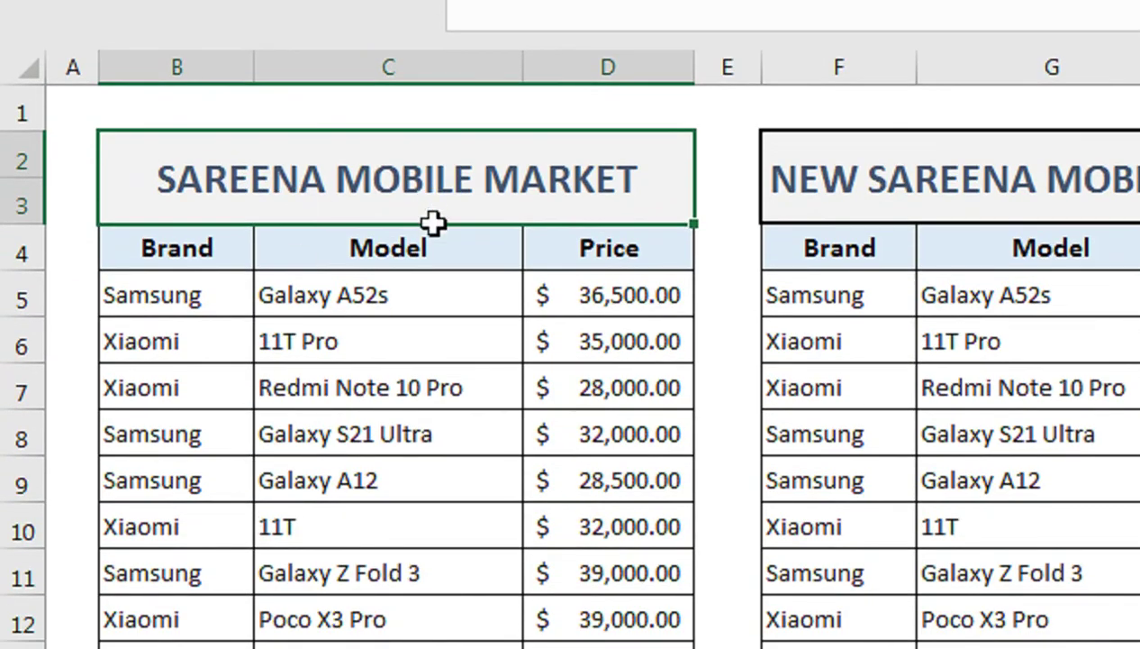
# - Number the three mobile market tables by entering 1 in B1, 2 in F1 and 3 in J1
pyautogui.click(159, 104)
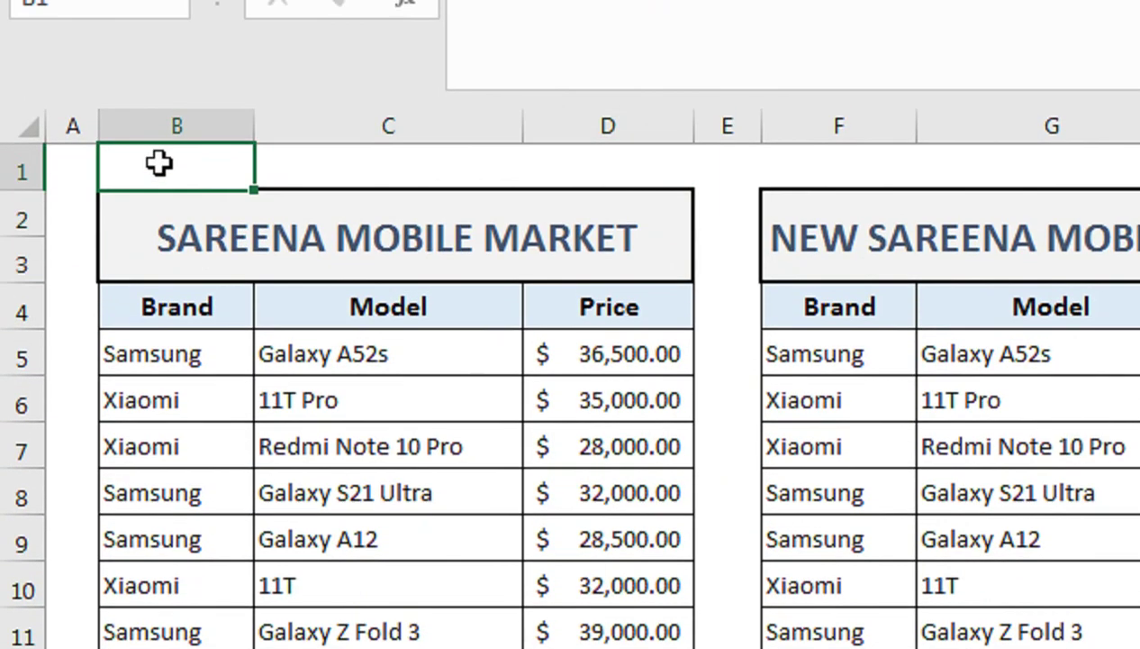
pyautogui.write('1')
pyautogui.press('Return')
pyautogui.click(158, 162)
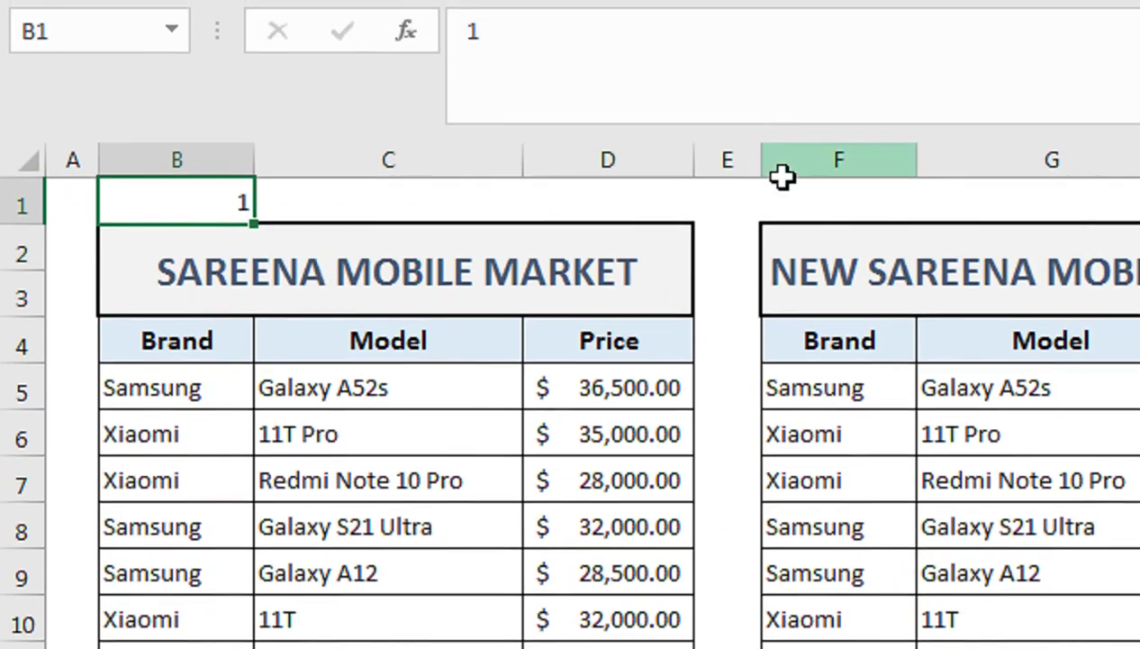
pyautogui.click(783, 198)
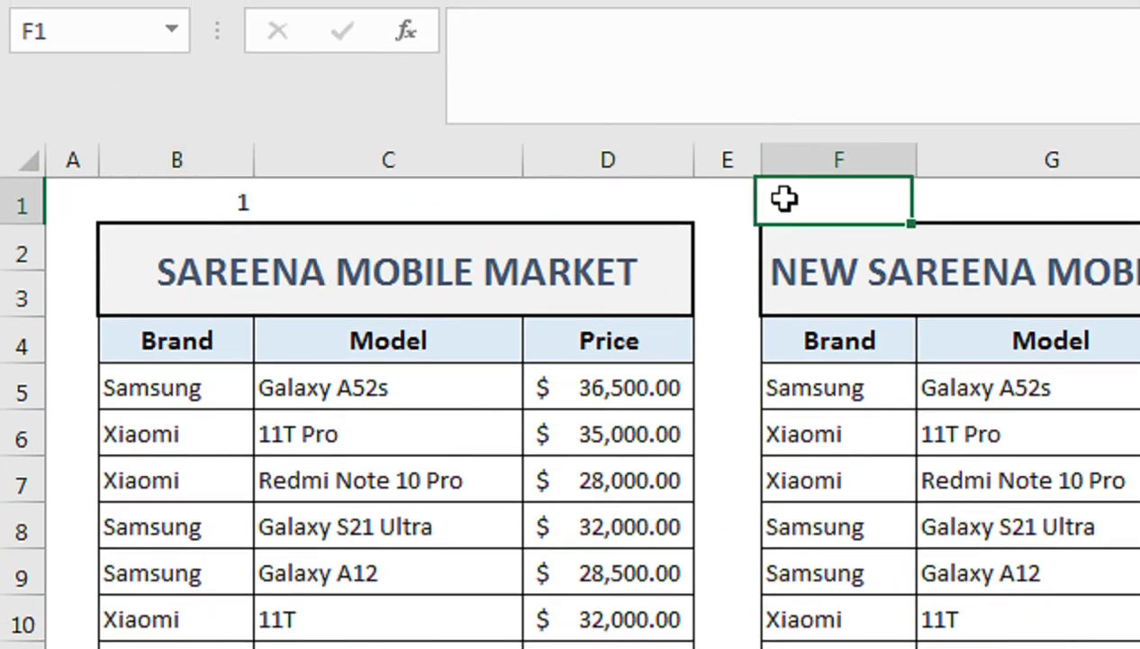
pyautogui.write('2')
pyautogui.press('Return')
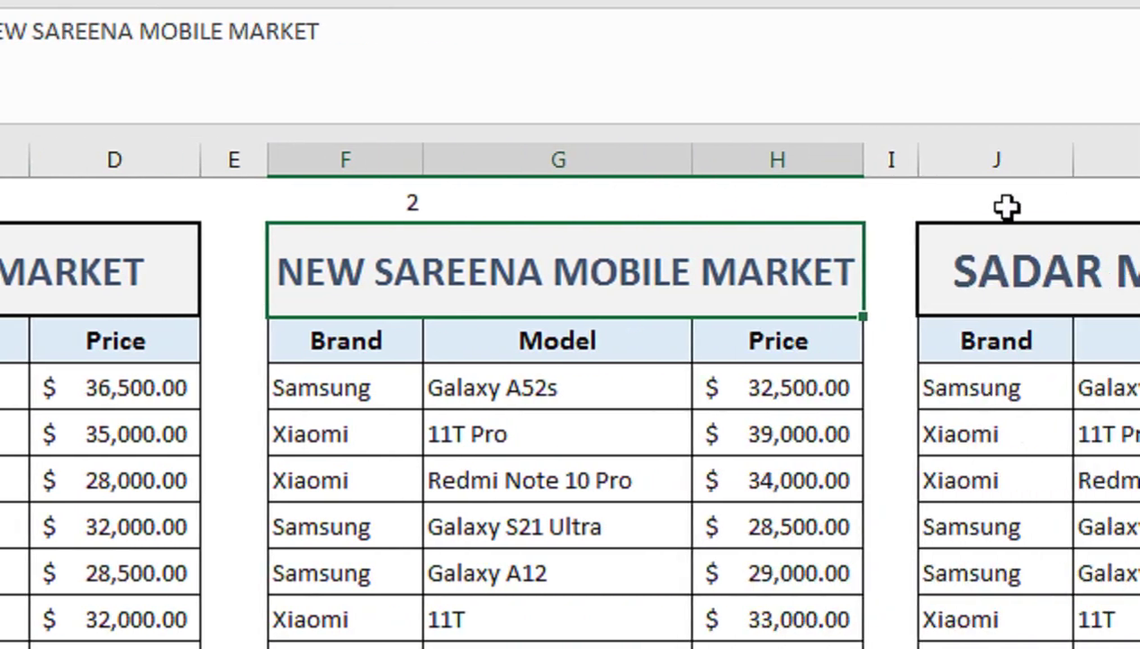
pyautogui.click(873, 207)
pyautogui.doubleClick(873, 207)
pyautogui.write('3')
pyautogui.press('Return')
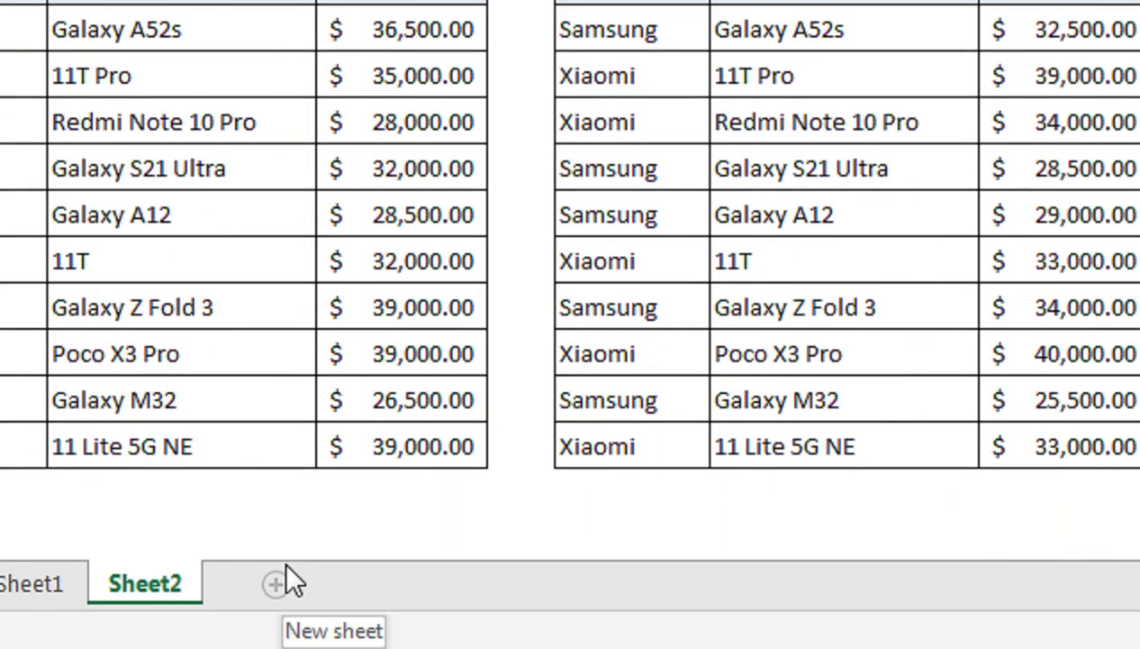
# - Add a new sheet and copy the first market table with its headers, B4:D14 of Sheet2, into it at A1
pyautogui.click(277, 584)
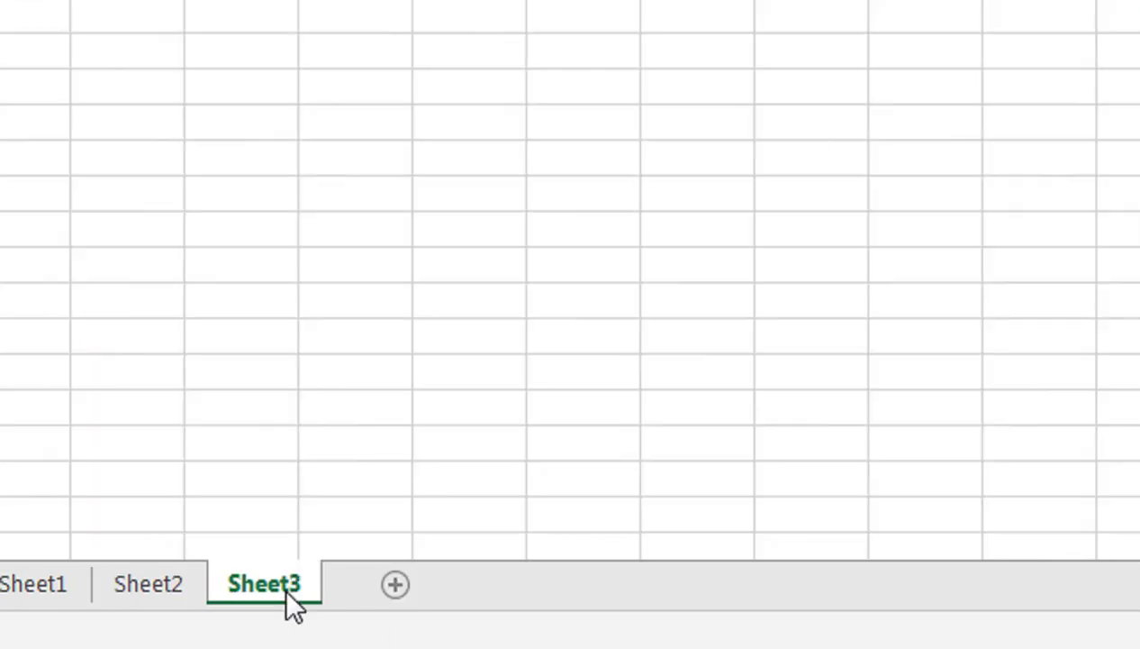
pyautogui.click(194, 584)
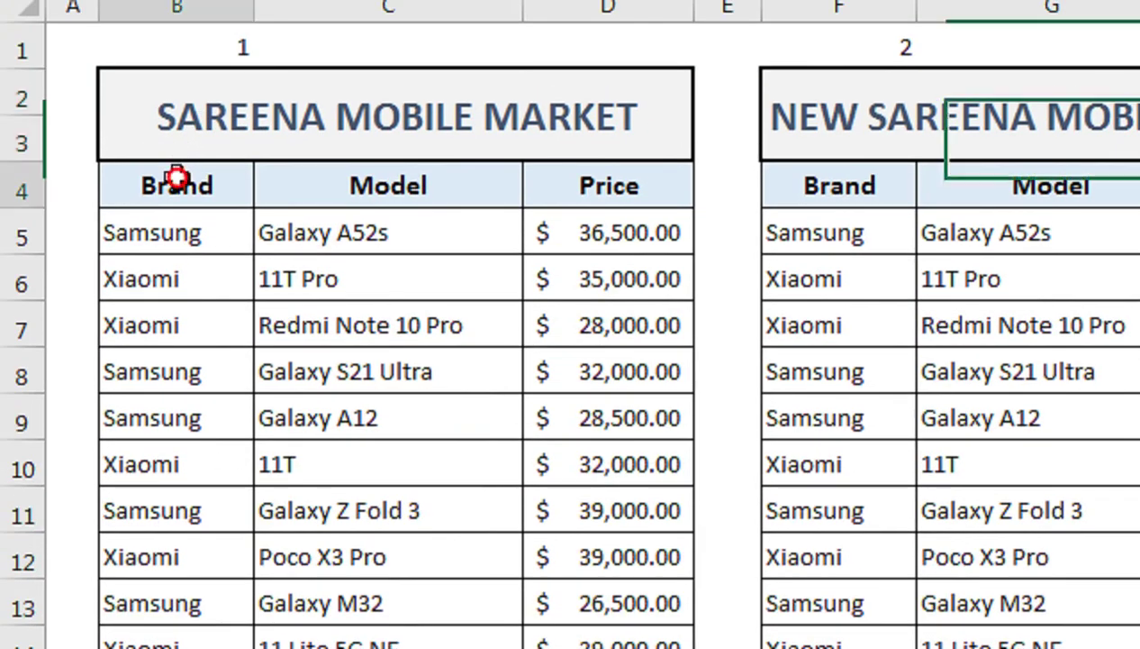
pyautogui.moveTo(177, 177); pyautogui.dragTo(581, 623)
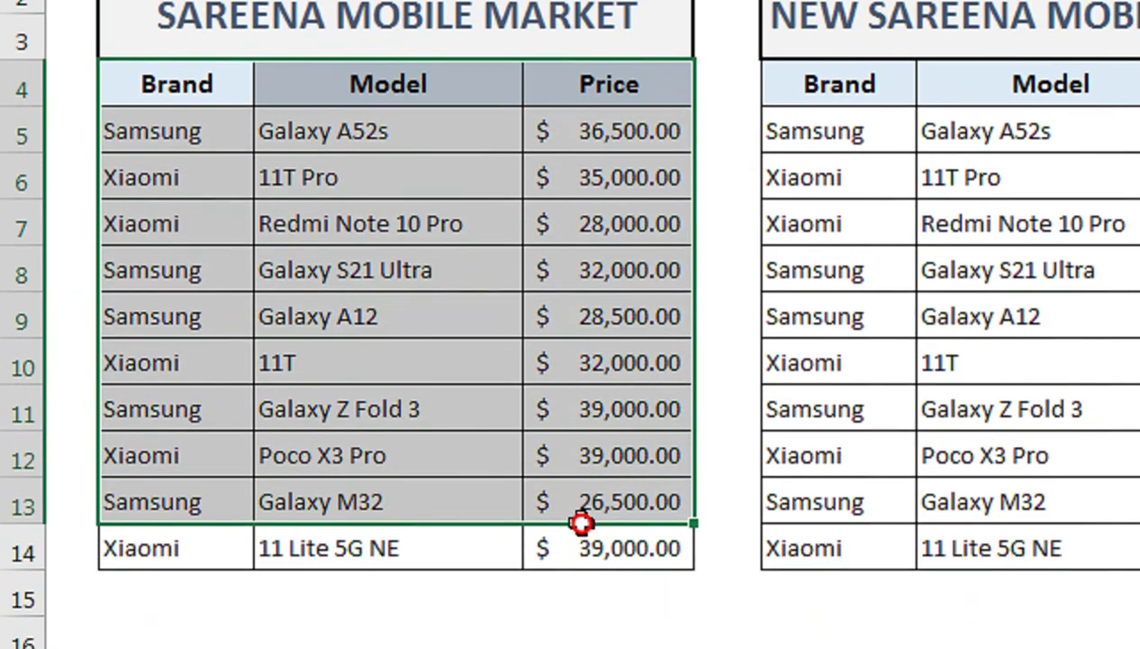
pyautogui.moveTo(581, 522); pyautogui.dragTo(581, 532)
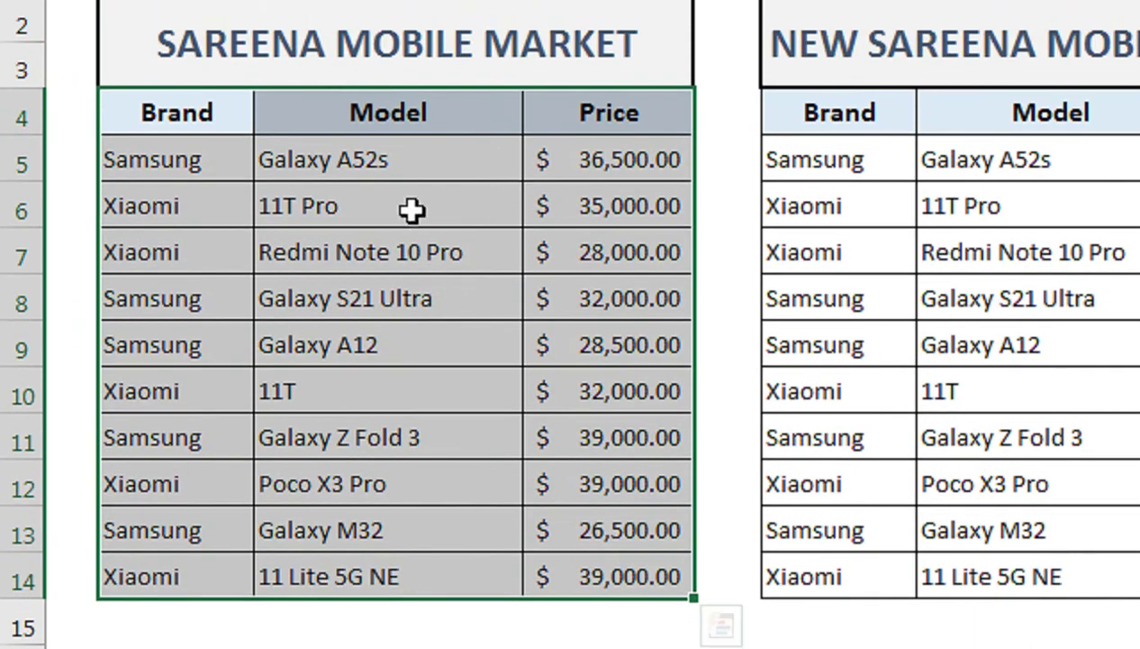
pyautogui.hotkey('ctrl', 'c')
pyautogui.click(446, 605)
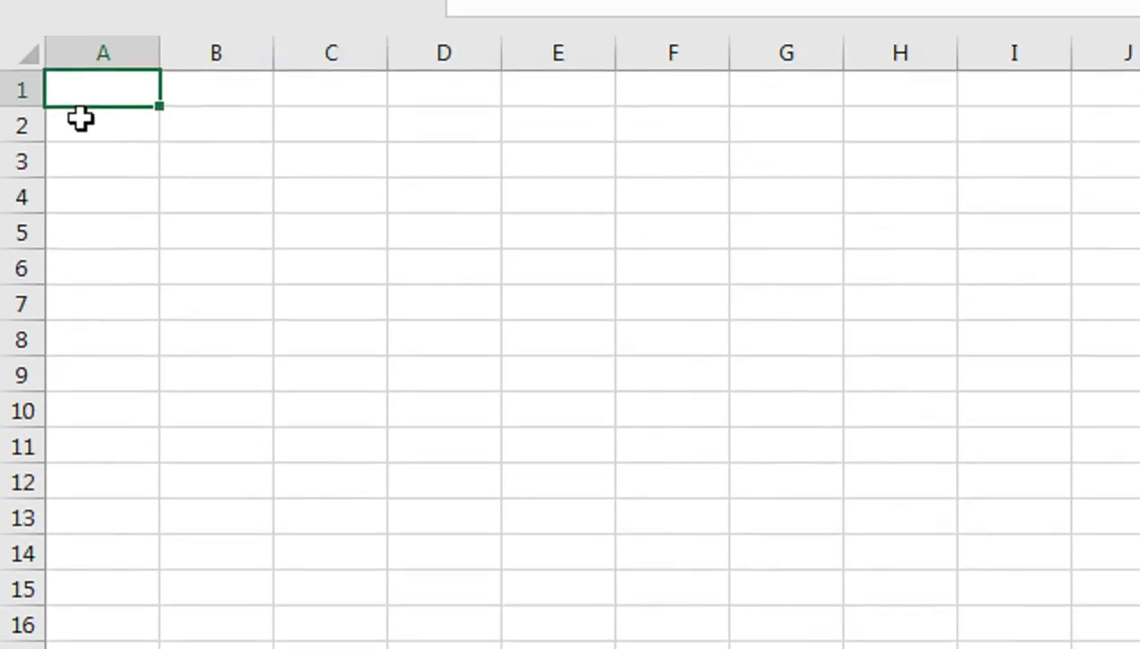
pyautogui.hotkey('ctrl', 'v')
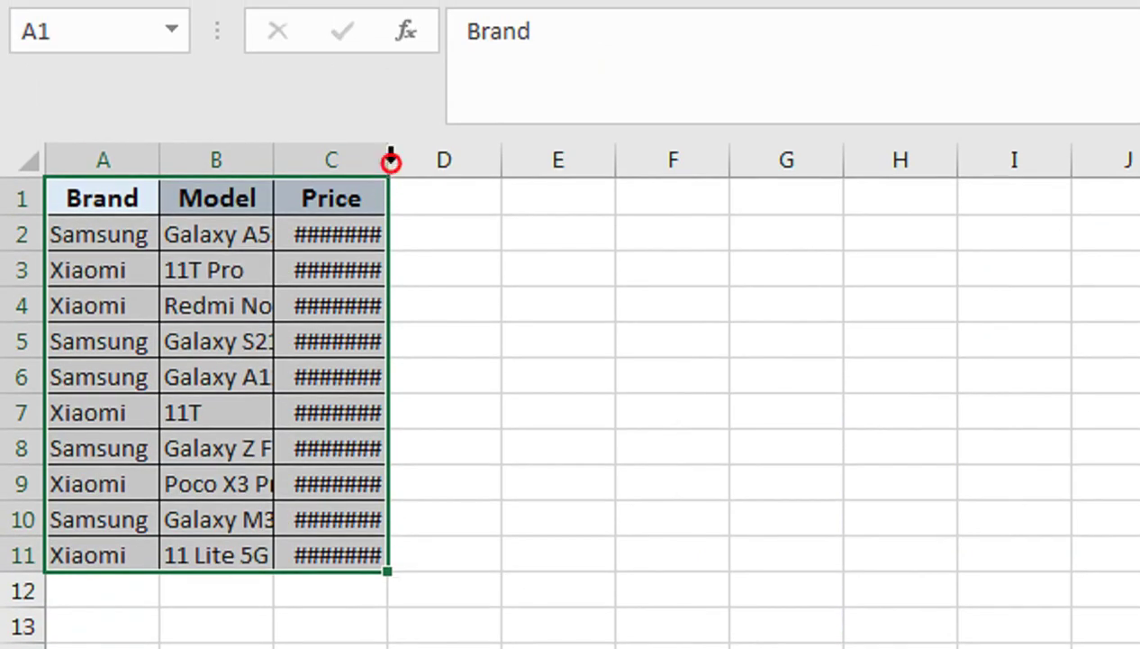
# - Widen the Brand, Model and Price columns of the pasted table so their contents fit
pyautogui.doubleClick(390, 160)
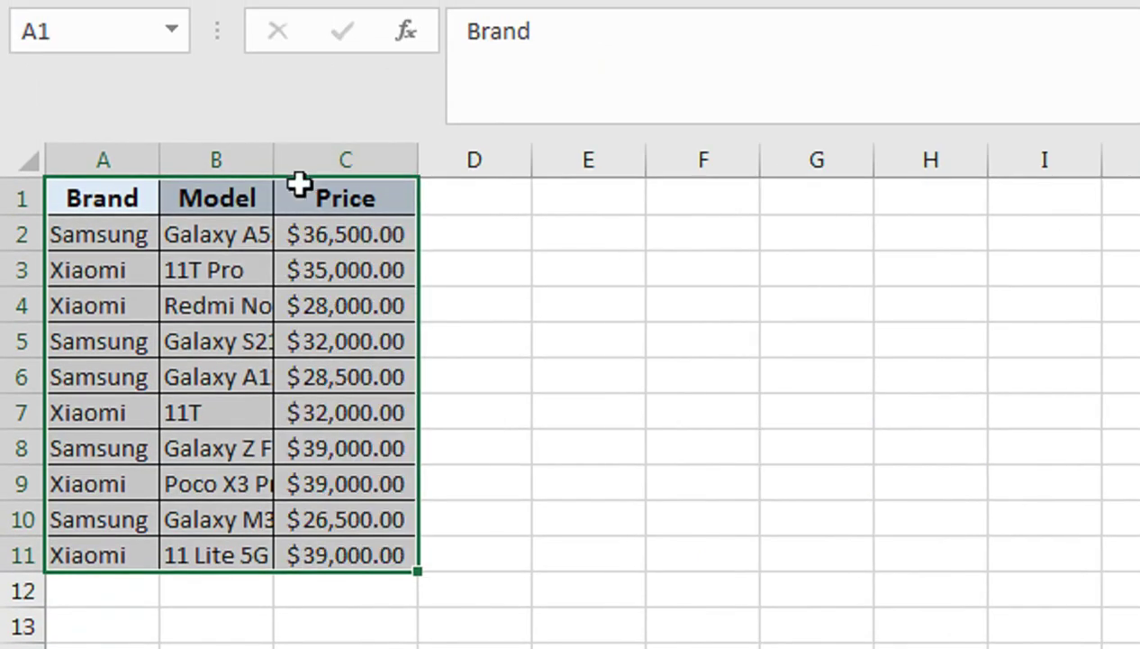
pyautogui.click(260, 159)
pyautogui.doubleClick(272, 160)
pyautogui.moveTo(159, 167); pyautogui.dragTo(213, 169)
# - Clear the price values in C2:C11, keeping the Price header
pyautogui.moveTo(533, 256); pyautogui.dragTo(515, 486)
pyautogui.press('Delete')
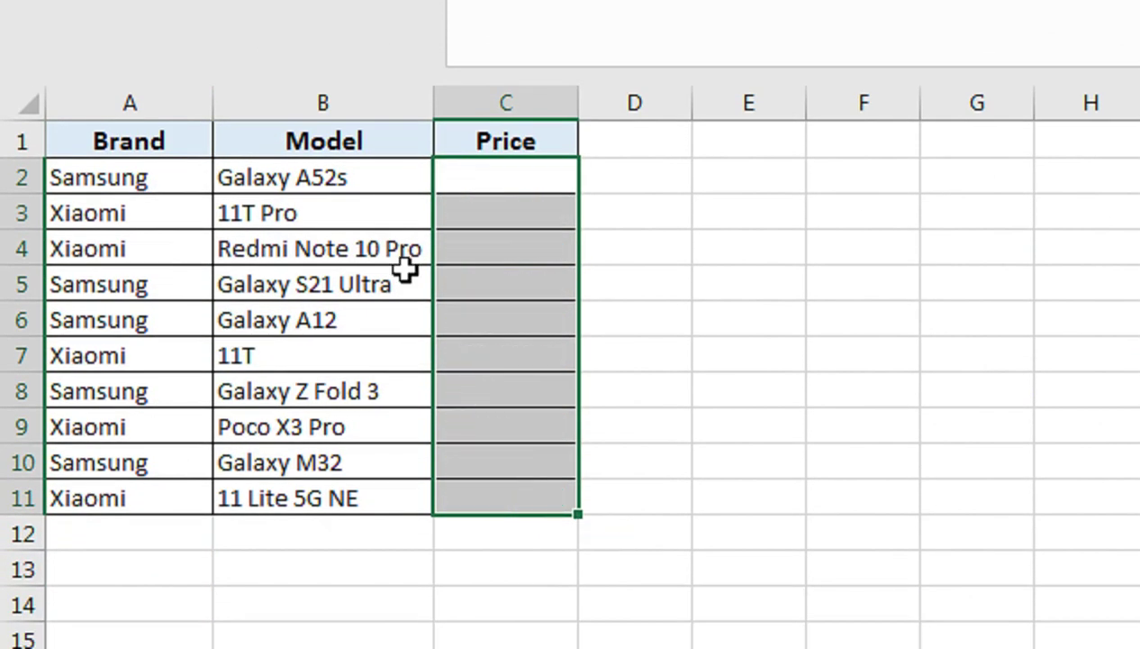
pyautogui.click(265, 152)
pyautogui.click(193, 191)
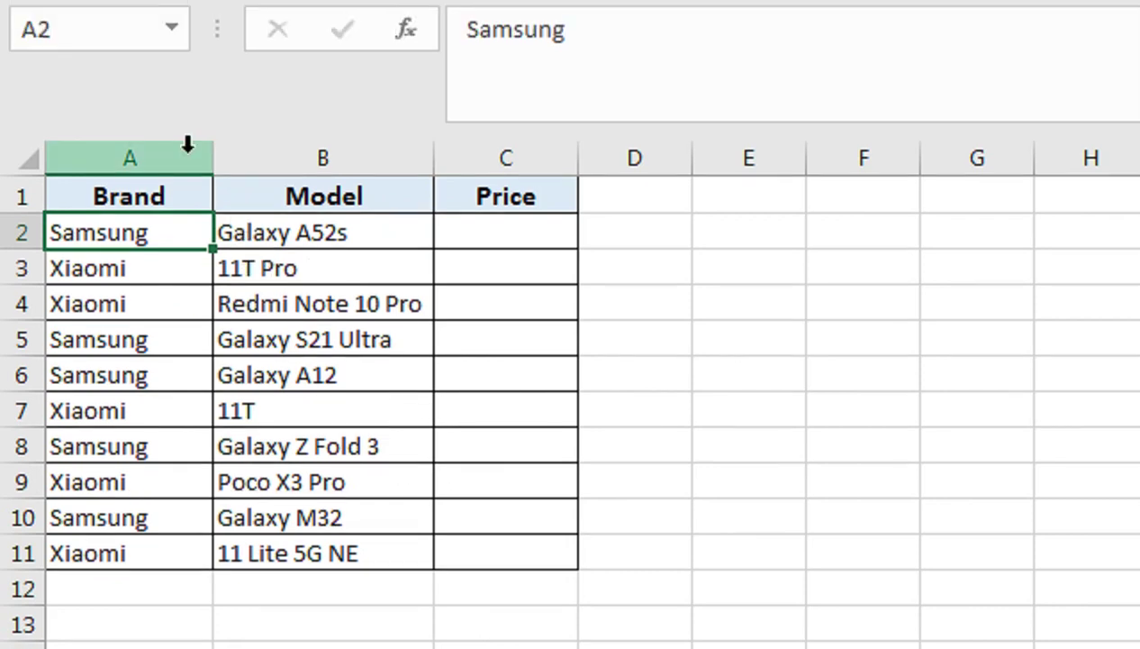
# - Insert a new column before Brand and enter the header TABLE ID in A1
pyautogui.rightClick(191, 131)
pyautogui.click(238, 406)
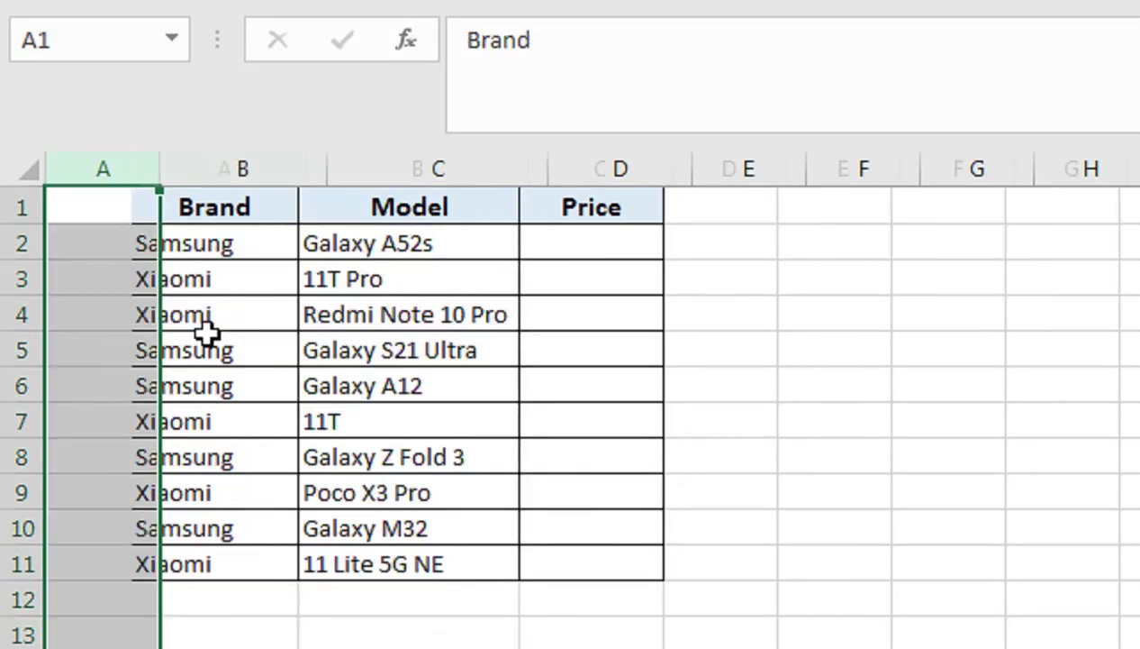
pyautogui.click(97, 205)
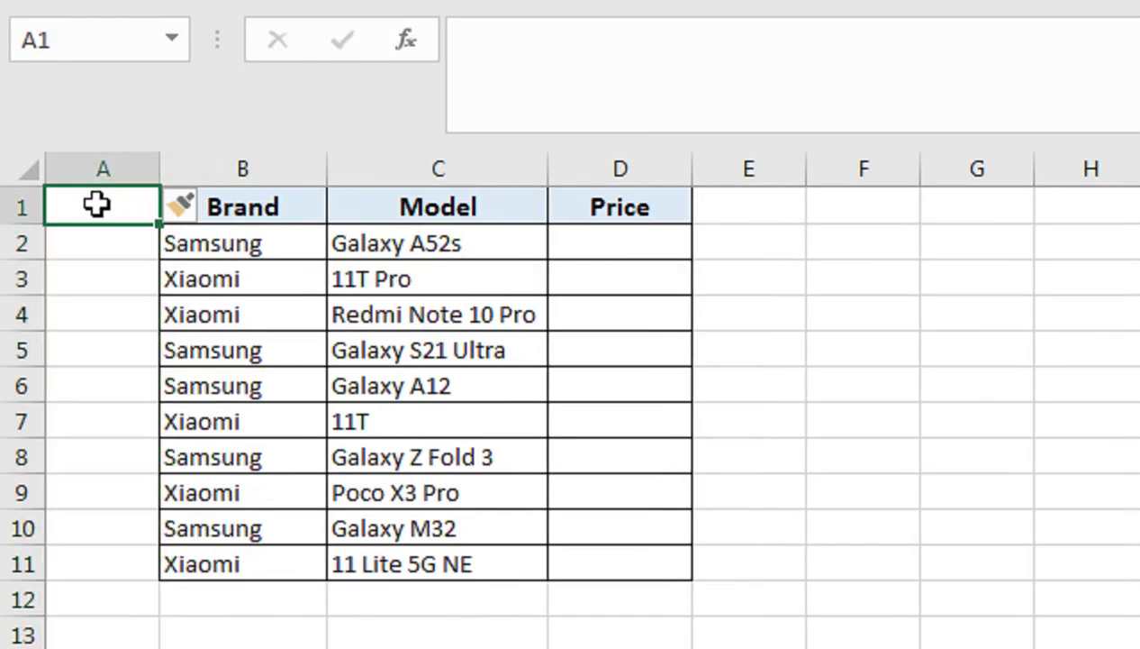
pyautogui.click(374, 313)
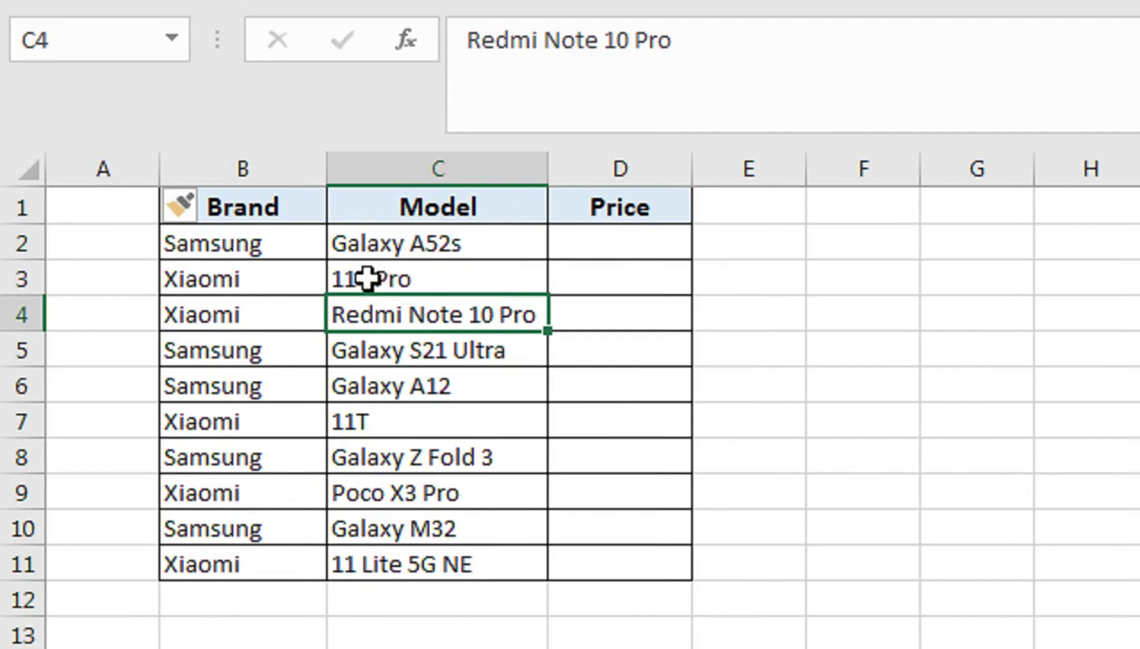
pyautogui.click(94, 218)
pyautogui.write('TABLE ID')
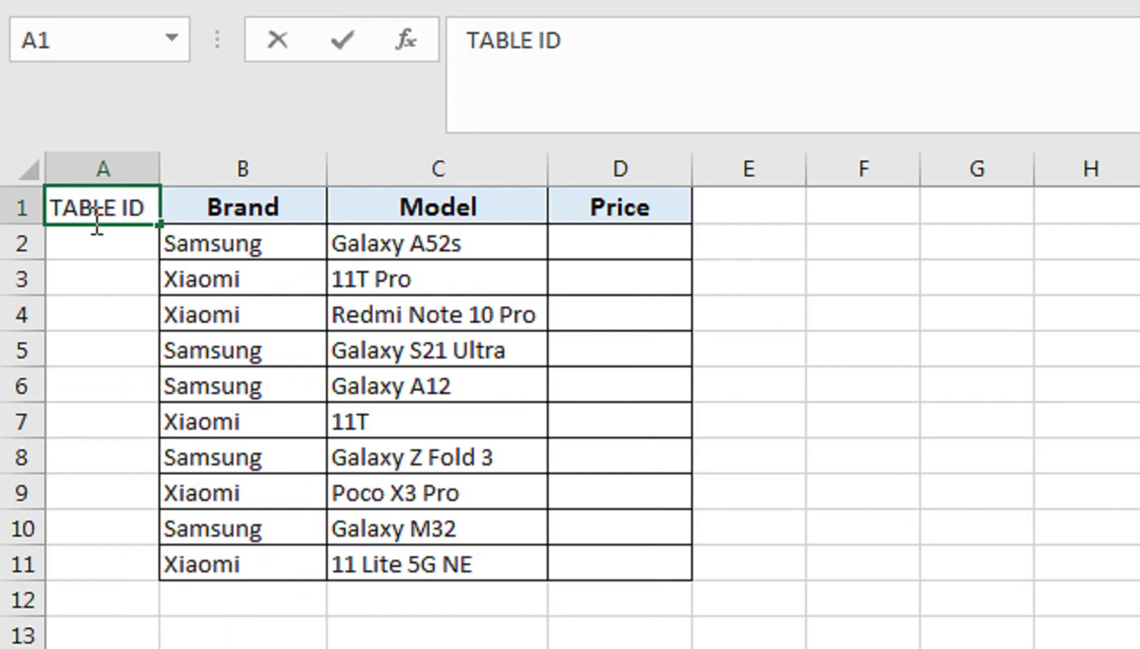
pyautogui.press('Return')
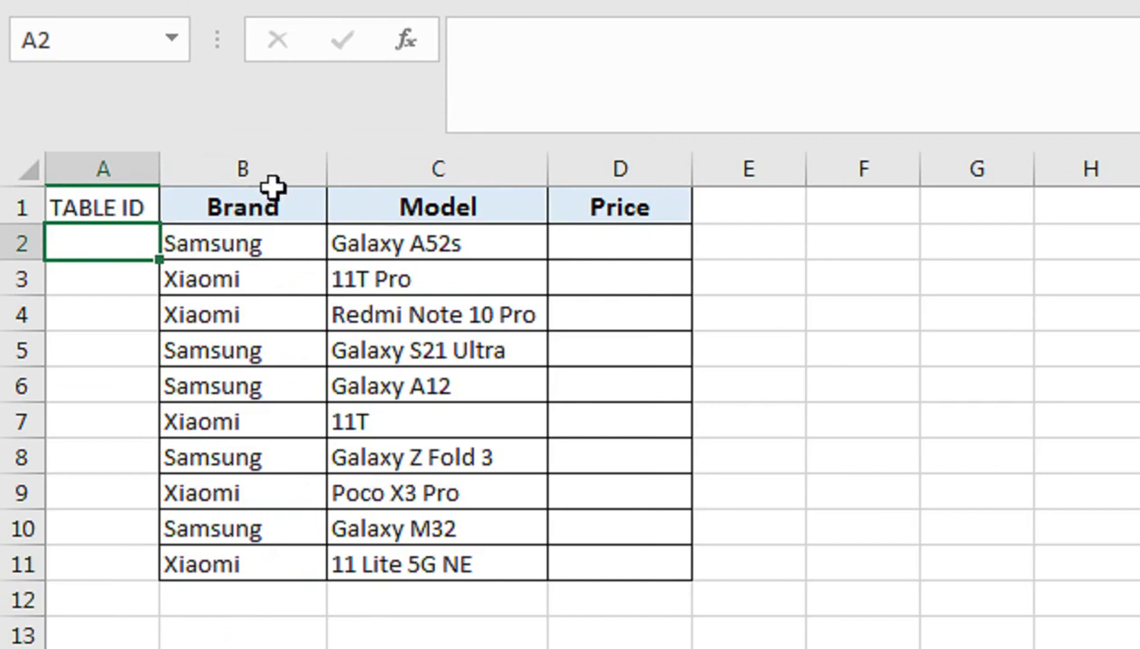
# - Insert another column before TABLE ID and move the TABLE ID header into A1, leaving column B empty
pyautogui.rightClick(125, 169)
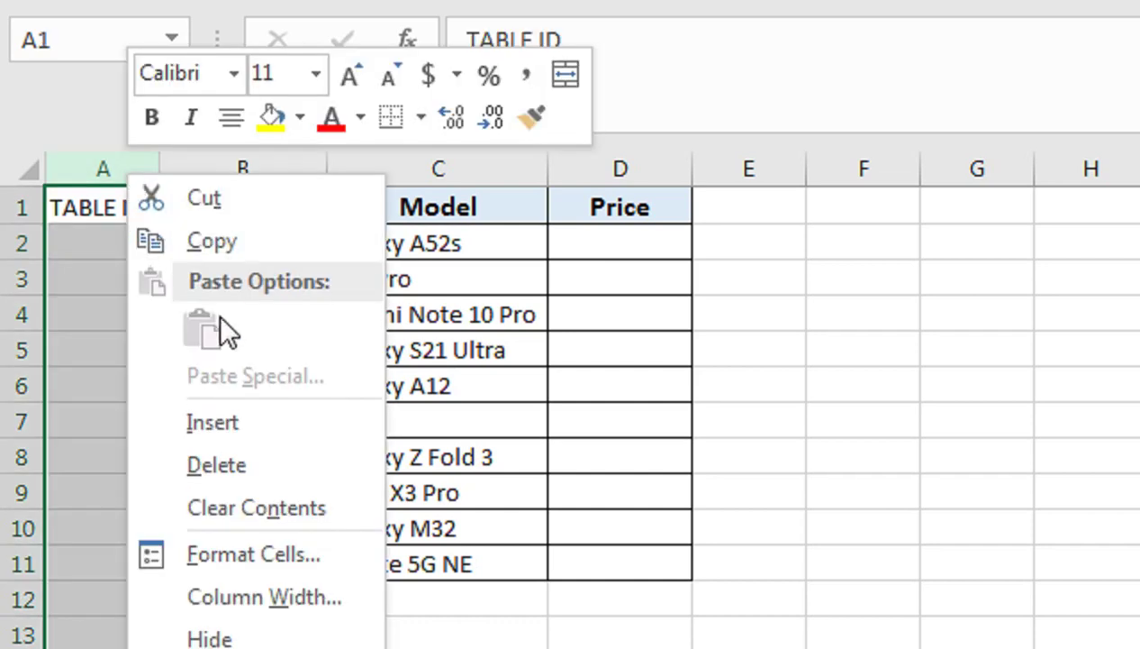
pyautogui.click(217, 415)
pyautogui.click(219, 205)
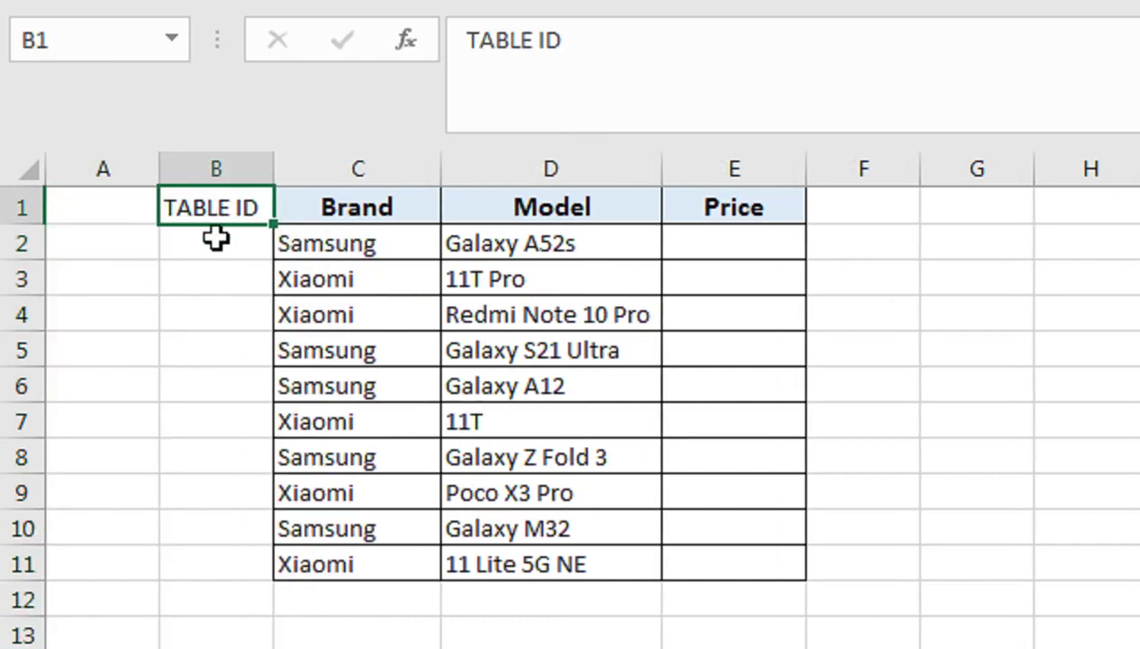
pyautogui.moveTo(216, 221); pyautogui.dragTo(125, 210)
# - Enter the header SHOP NAME in B1 and fit the widths of columns A and B to their headers
pyautogui.click(217, 210)
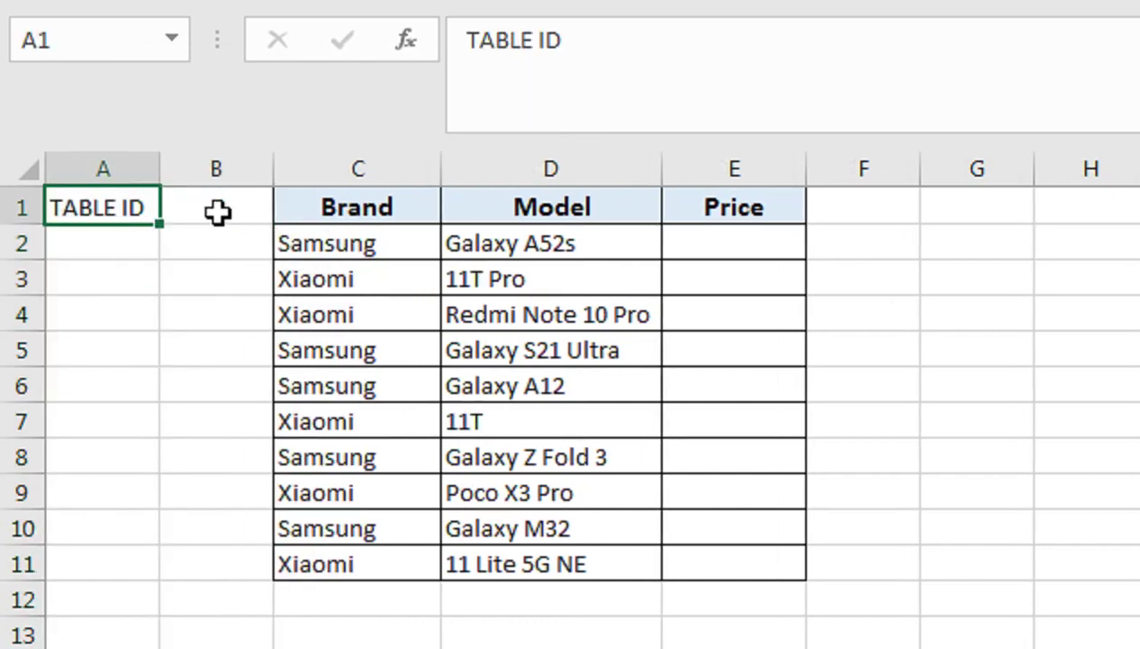
pyautogui.write('SH')
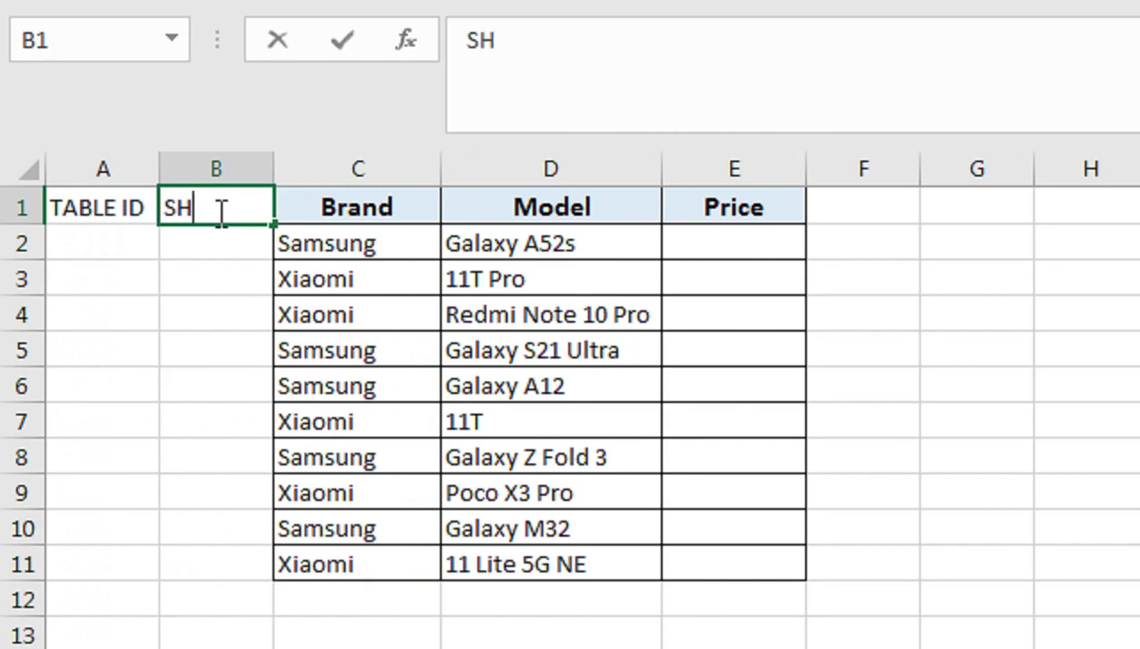
pyautogui.write('OP NAM')
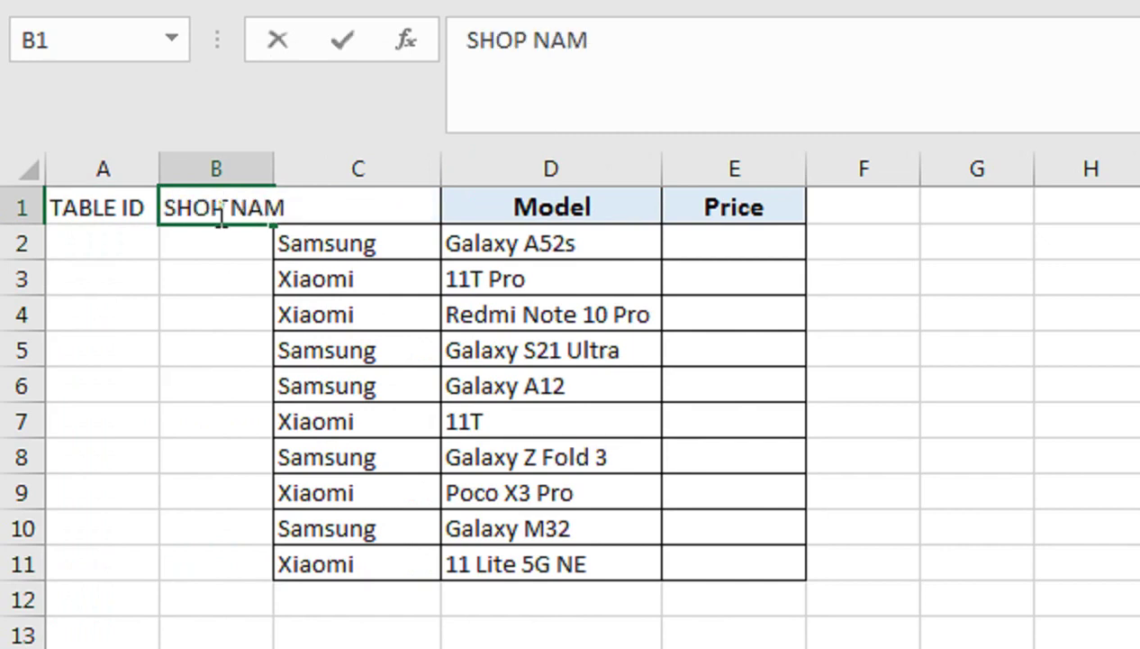
pyautogui.write('E')
pyautogui.press('Return')
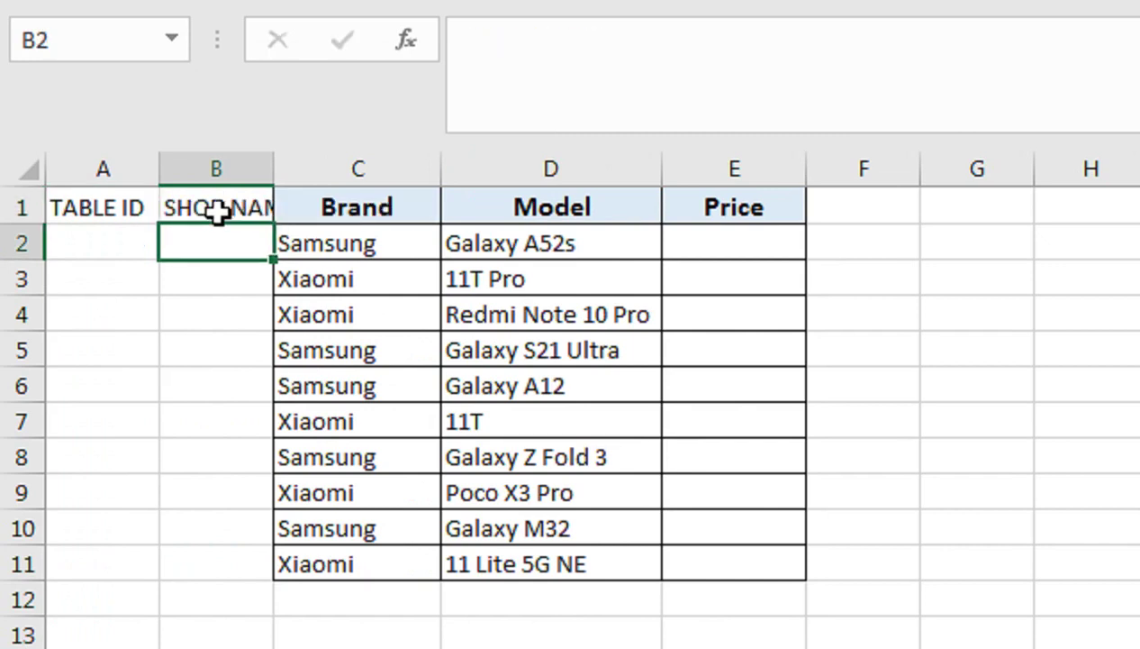
pyautogui.doubleClick(274, 168)
pyautogui.doubleClick(158, 168)
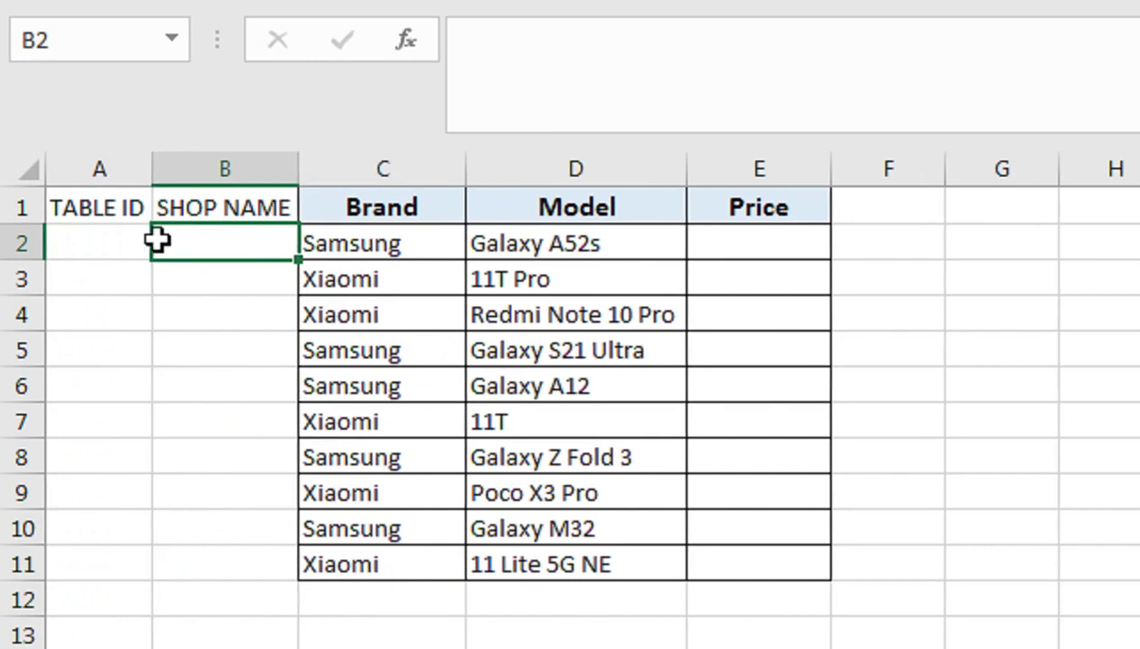
# - Apply list data validation with the source 1,2,3 to the TABLE ID cells from A2 down past row 32
pyautogui.moveTo(137, 240); pyautogui.dragTo(145, 577)
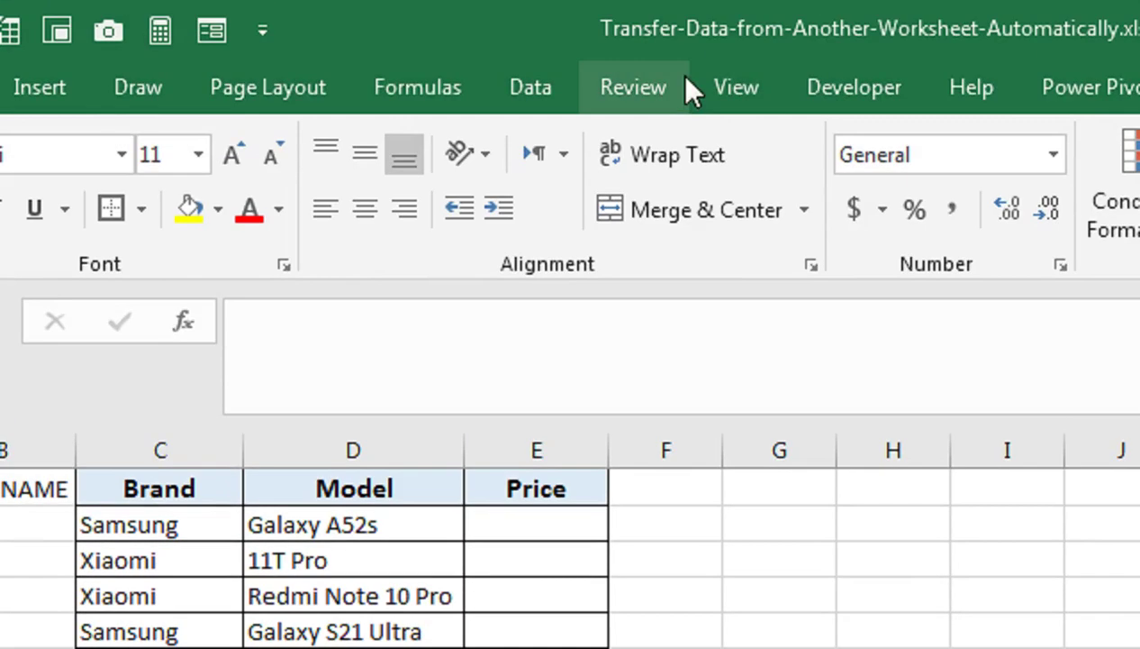
pyautogui.click(721, 88)
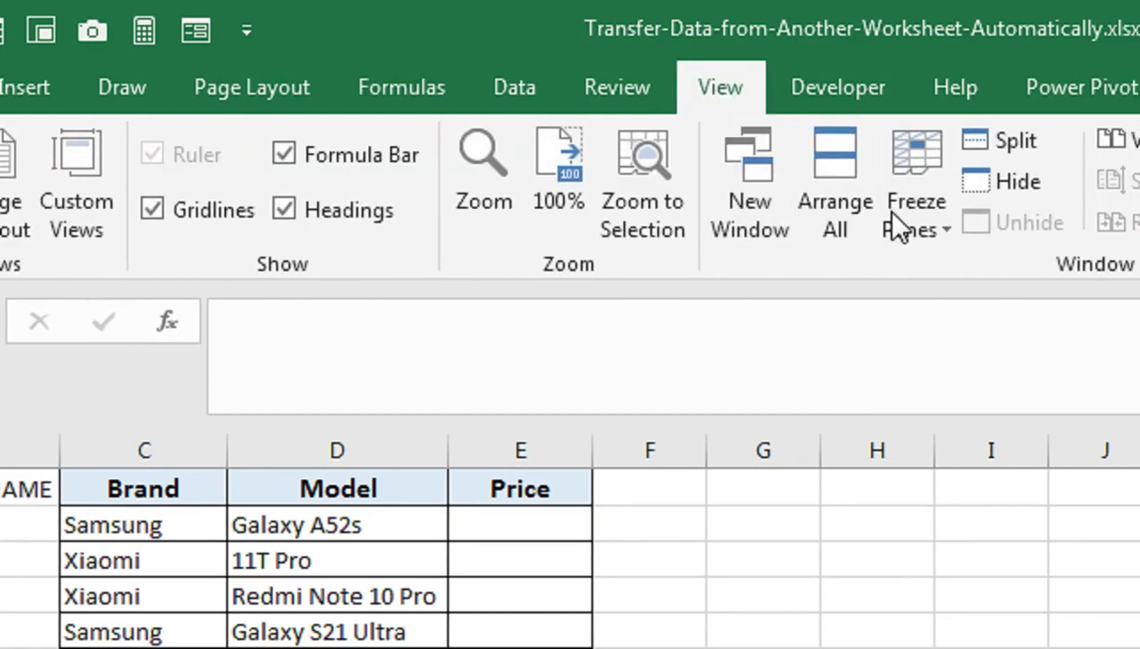
pyautogui.click(514, 88)
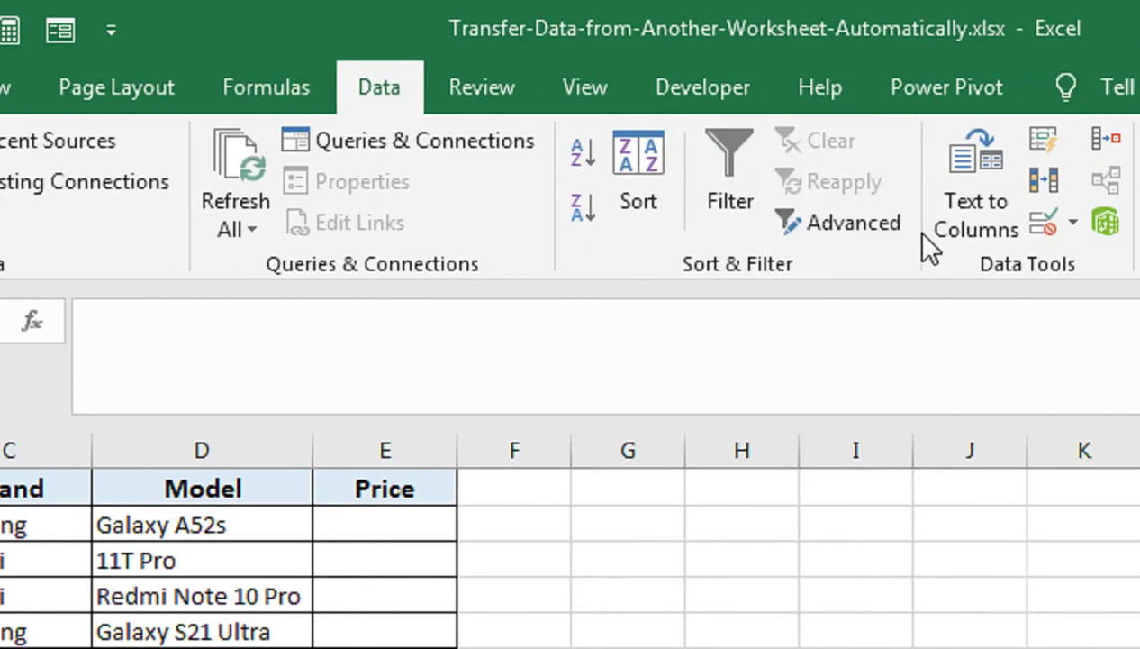
pyautogui.click(967, 222)
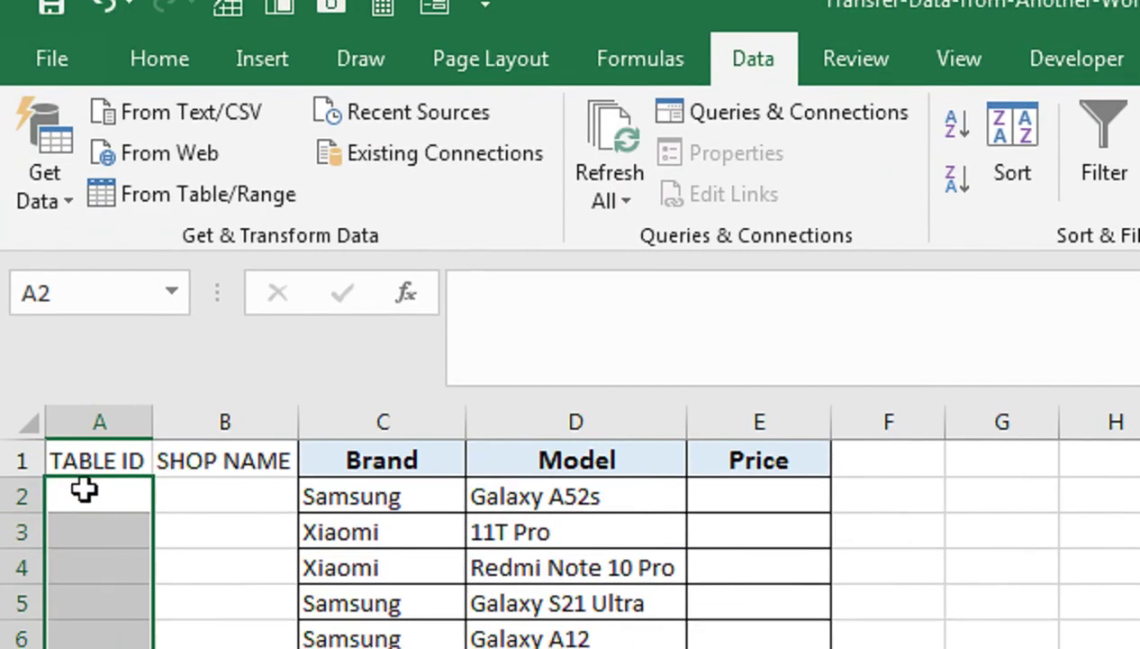
pyautogui.moveTo(6, 520); pyautogui.dragTo(0, 648)
pyautogui.moveTo(72, 628); pyautogui.dragTo(71, 563)
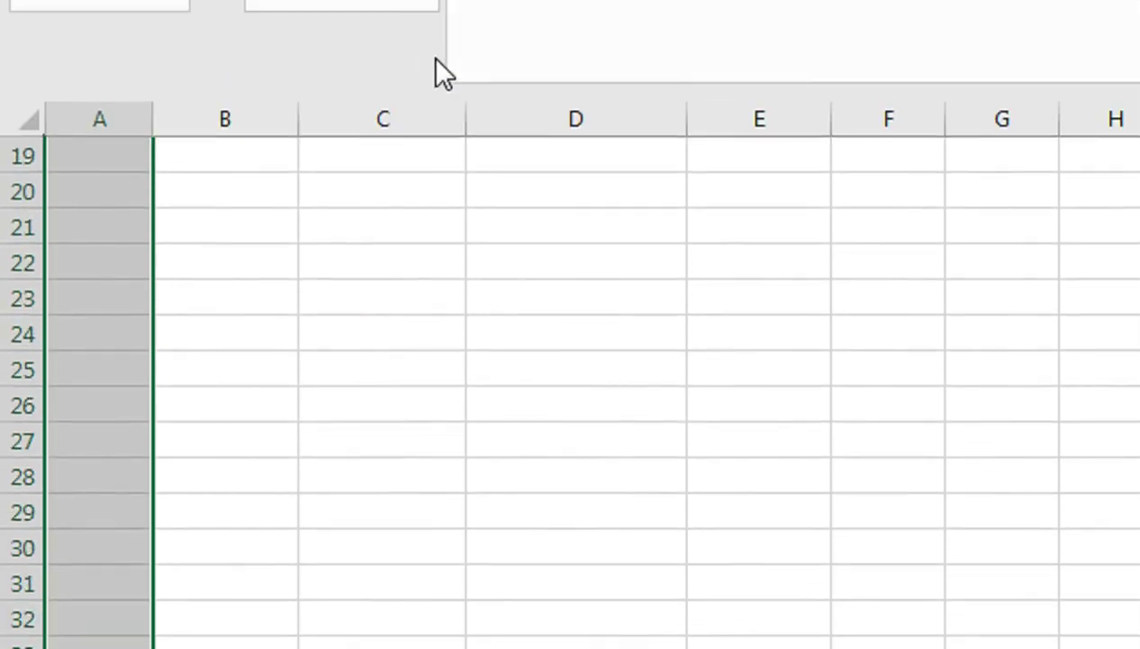
pyautogui.scroll(3, 474, 250)
pyautogui.scroll(3, 474, 249)
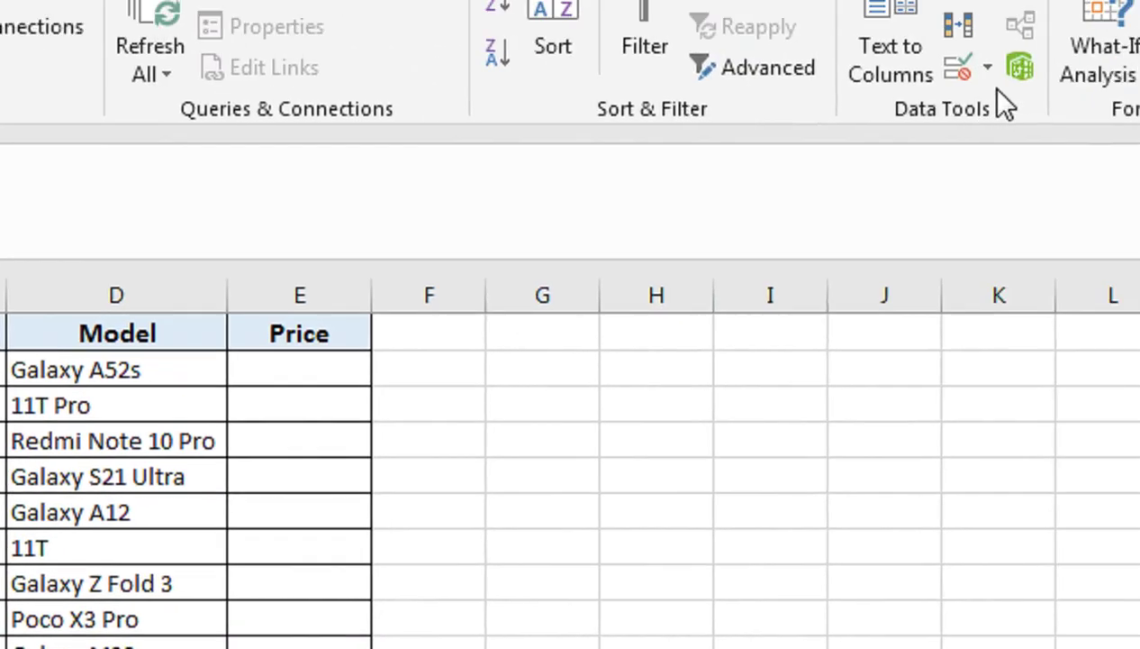
pyautogui.click(859, 162)
pyautogui.click(865, 200)
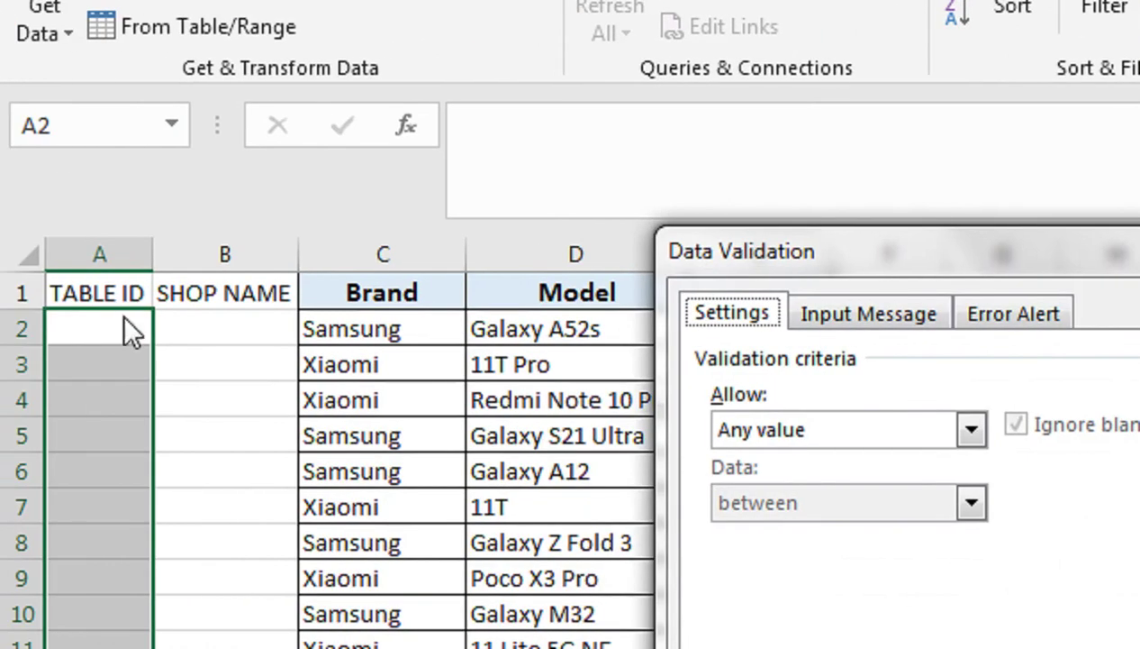
pyautogui.click(753, 429)
pyautogui.click(739, 530)
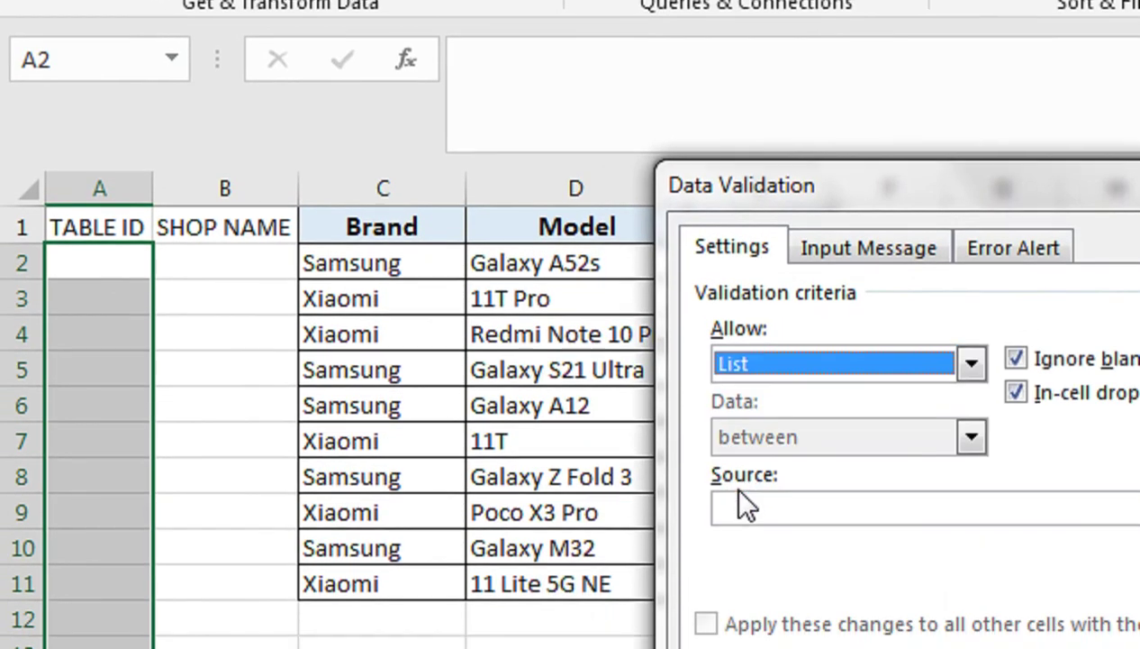
pyautogui.click(747, 571)
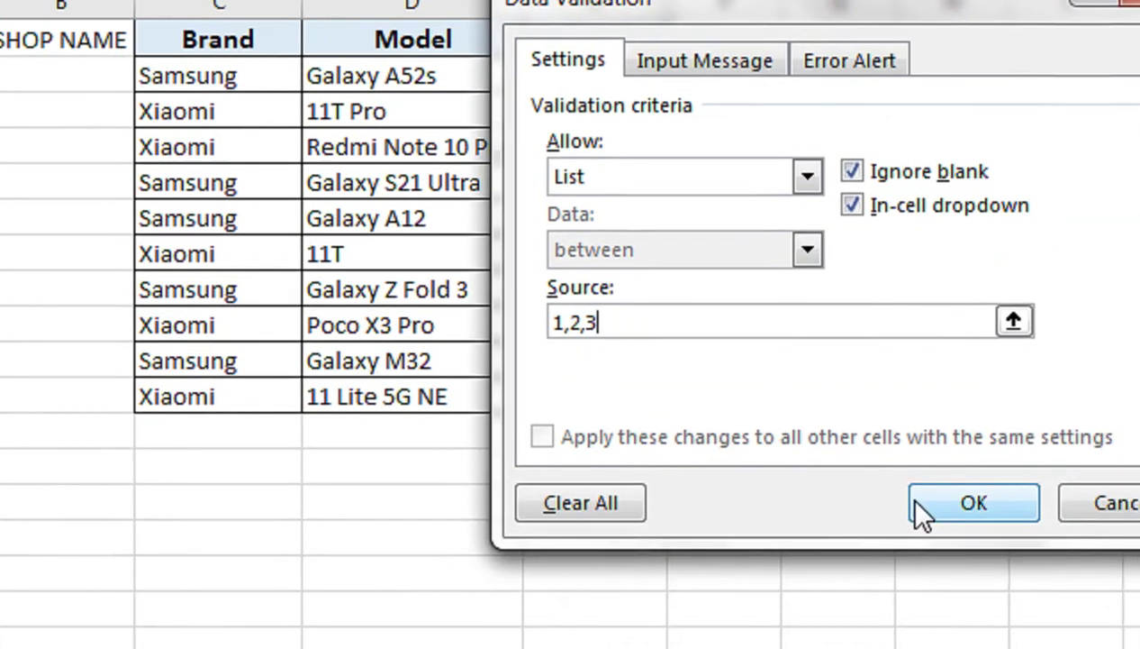
pyautogui.click(941, 505)
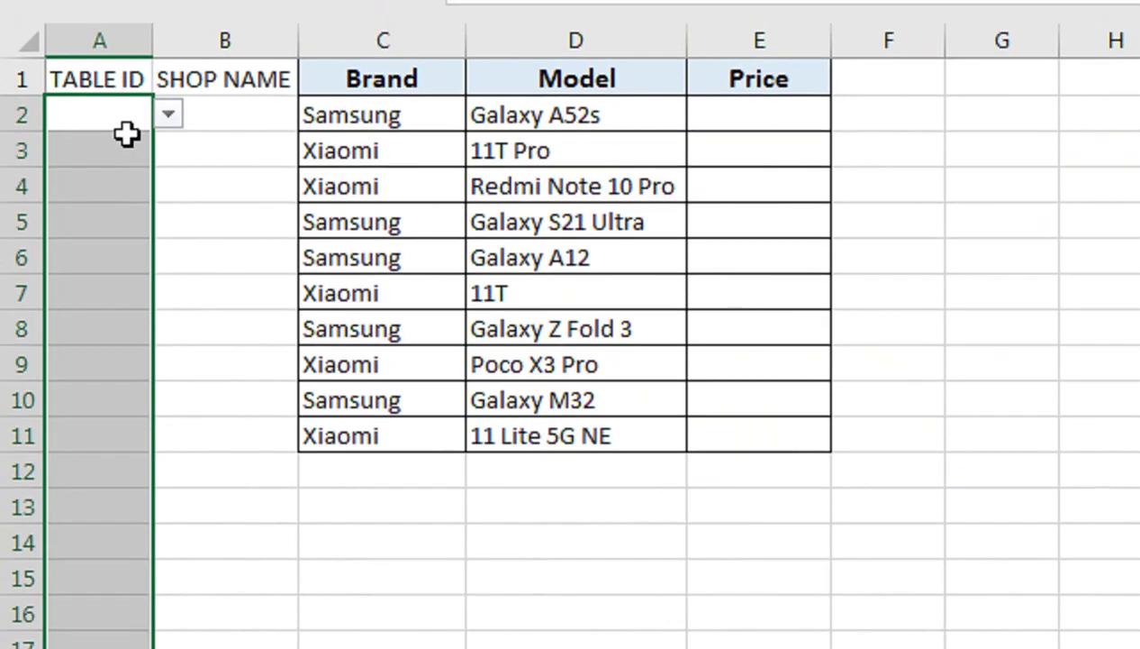
# - Choose the table IDs 1, 2 and 3 in cells A2, A3 and A4 using their dropdown lists
pyautogui.click(167, 105)
pyautogui.click(122, 142)
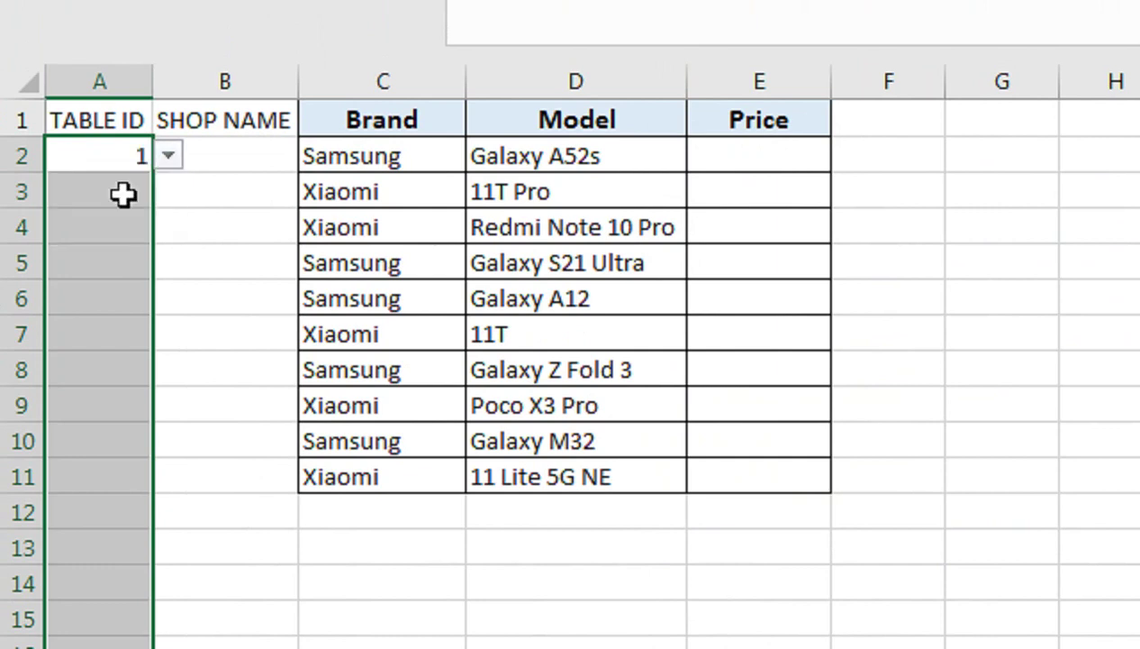
pyautogui.click(122, 192)
pyautogui.click(168, 191)
pyautogui.click(56, 243)
pyautogui.click(133, 230)
pyautogui.click(168, 229)
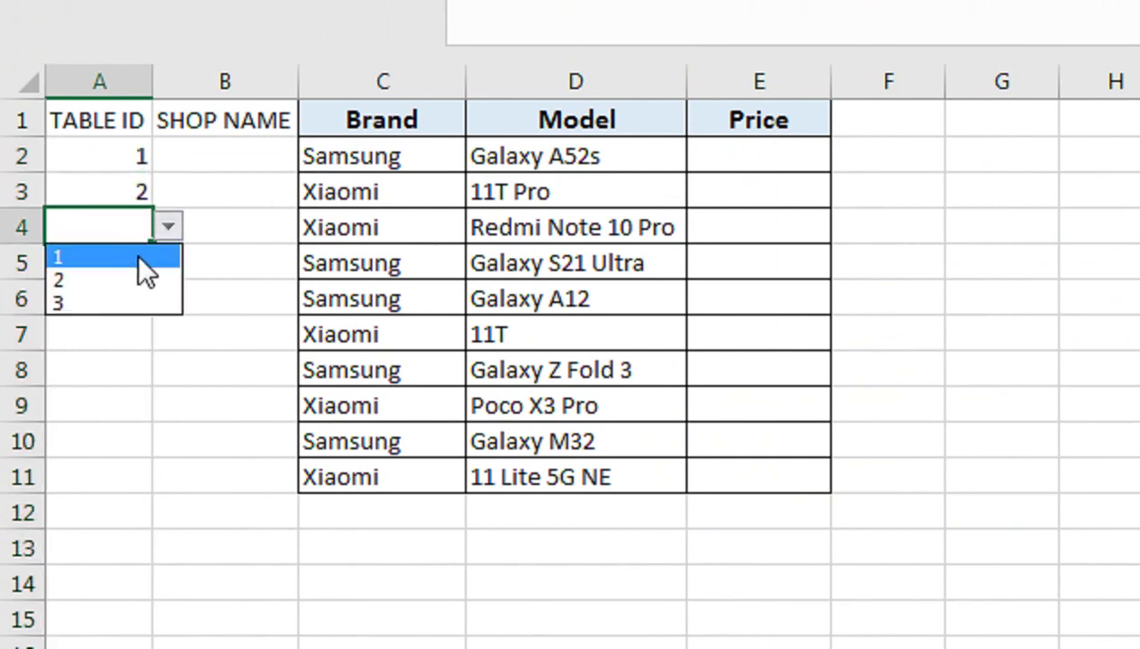
pyautogui.click(106, 304)
# - Copy the ID sequence in A2:A4 and paste it at A5, A8 and A11
pyautogui.moveTo(112, 220); pyautogui.dragTo(135, 237)
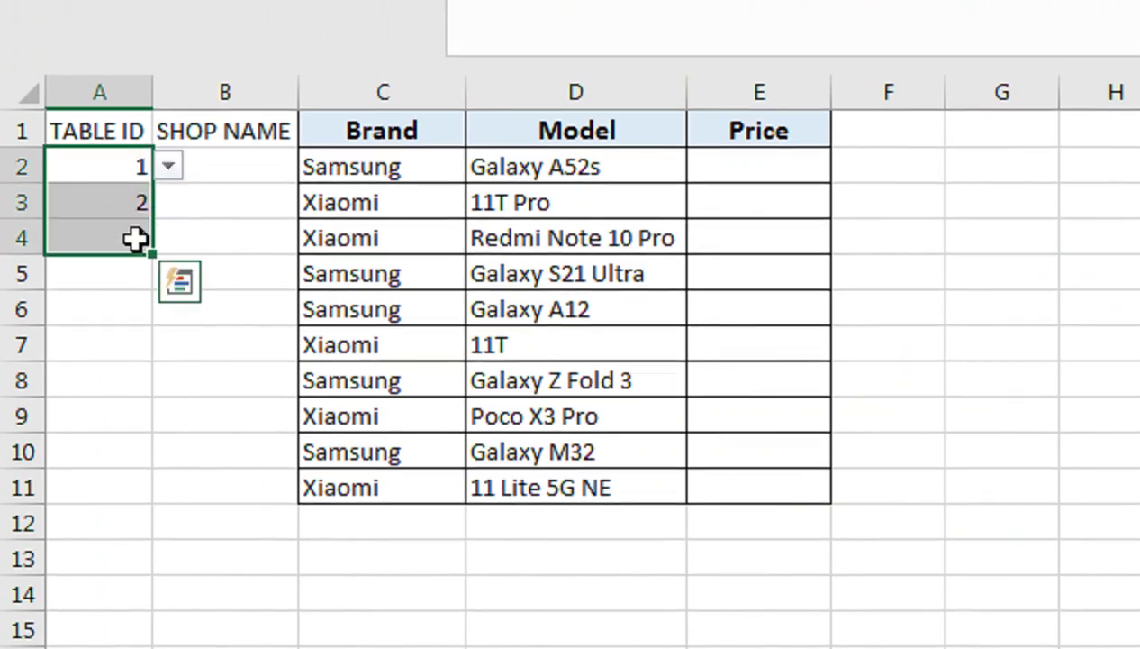
pyautogui.moveTo(144, 305); pyautogui.dragTo(143, 245)
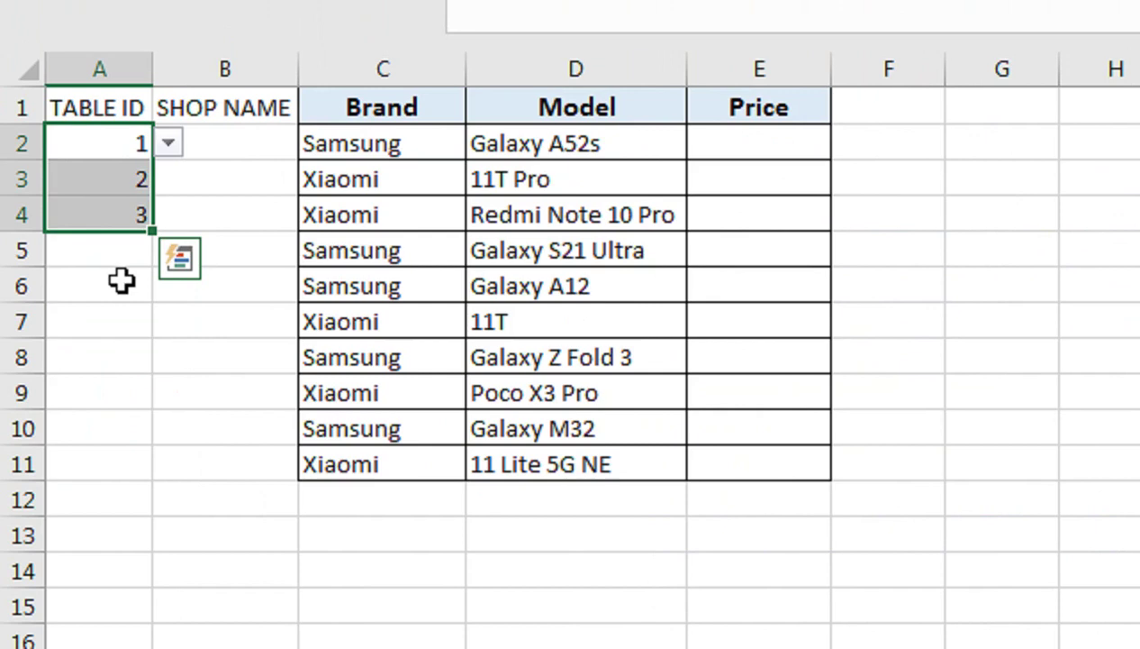
pyautogui.hotkey('ctrl', 'c')
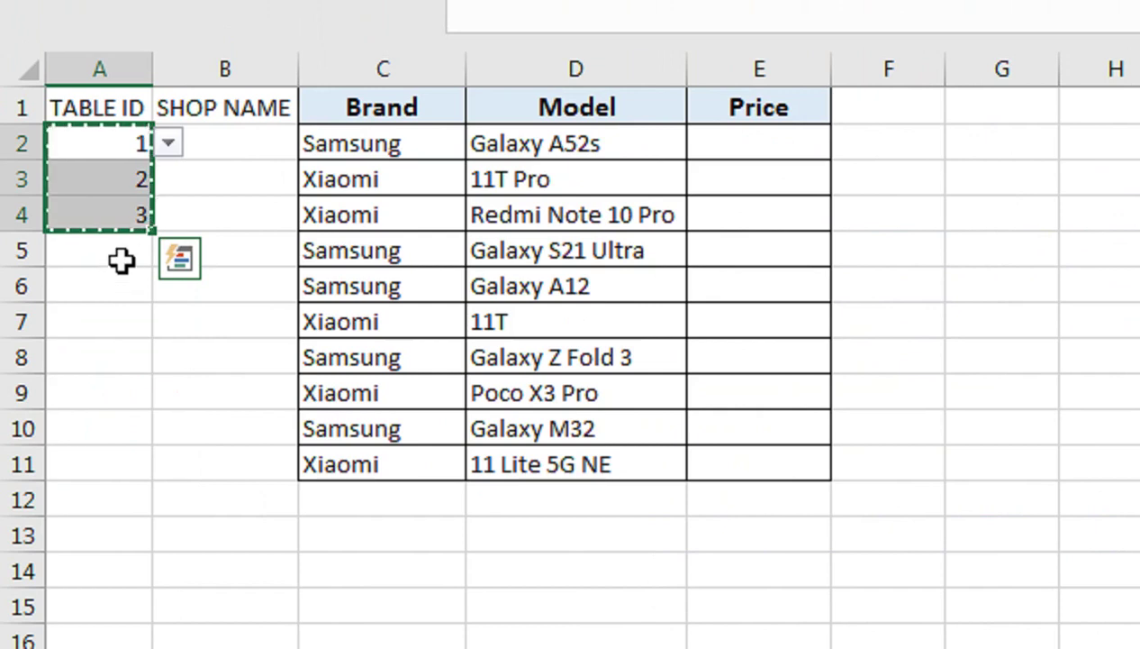
pyautogui.click(120, 257)
pyautogui.hotkey('ctrl', 'v')
pyautogui.click(94, 361)
pyautogui.hotkey('ctrl', 'v')
pyautogui.click(90, 465)
pyautogui.hotkey('ctrl', 'v')
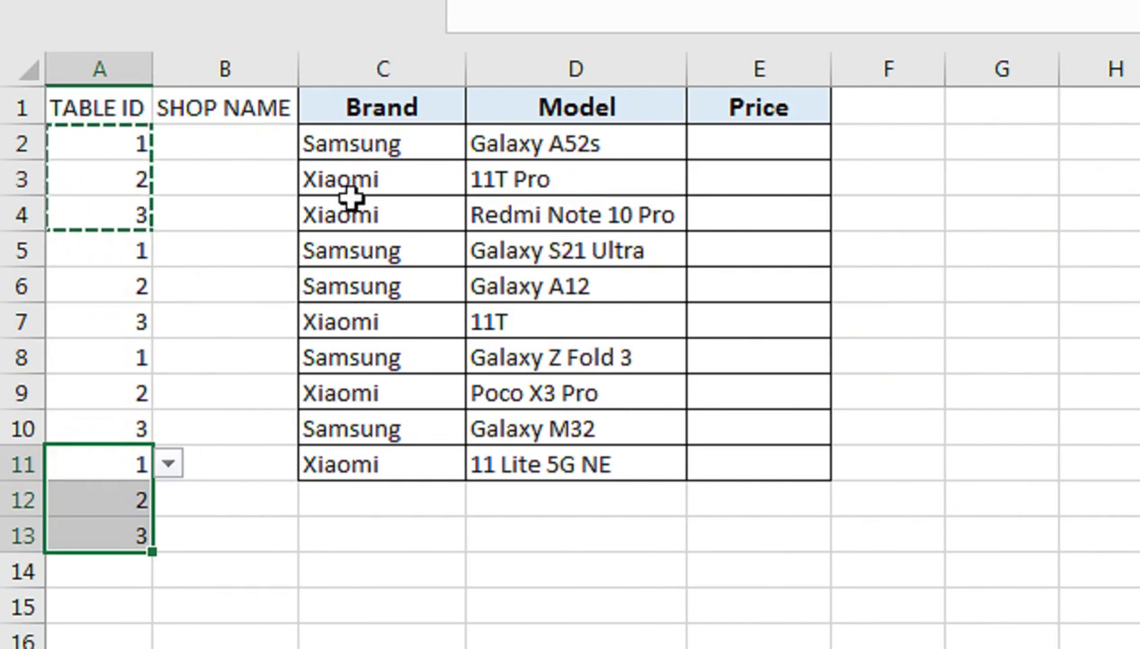
# - Copy the phone rows C2:E11 and paste them twice below the table, at C12 and C22
pyautogui.click(346, 162)
pyautogui.moveTo(346, 162); pyautogui.dragTo(720, 490)
pyautogui.hotkey('ctrl', 'c')
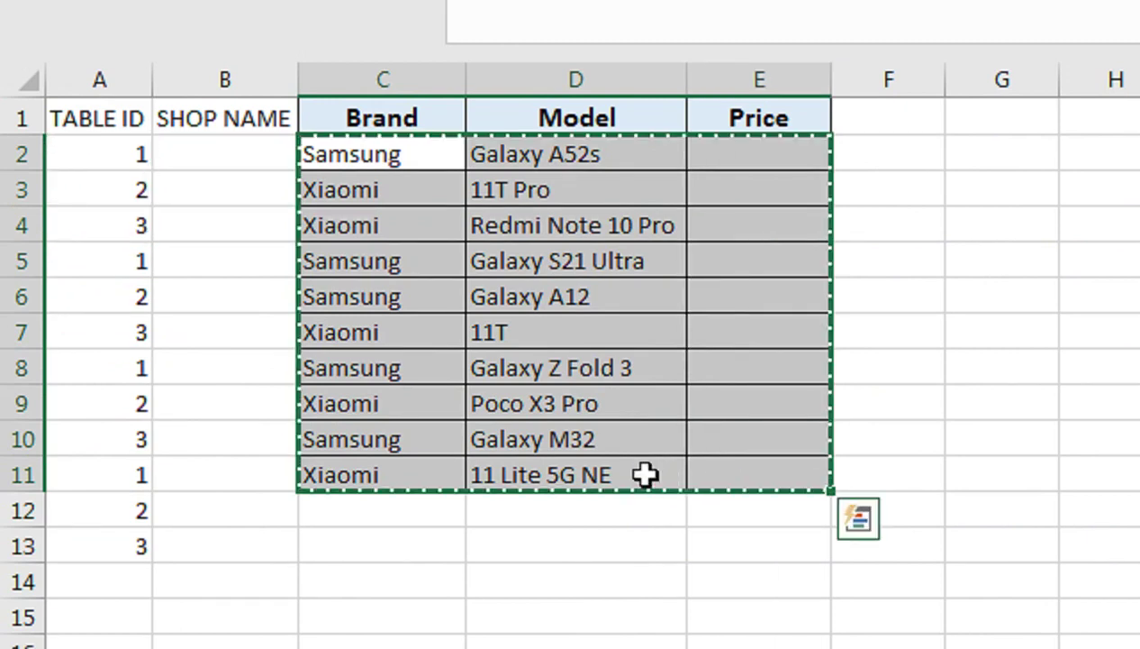
pyautogui.click(385, 504)
pyautogui.hotkey('ctrl', 'v')
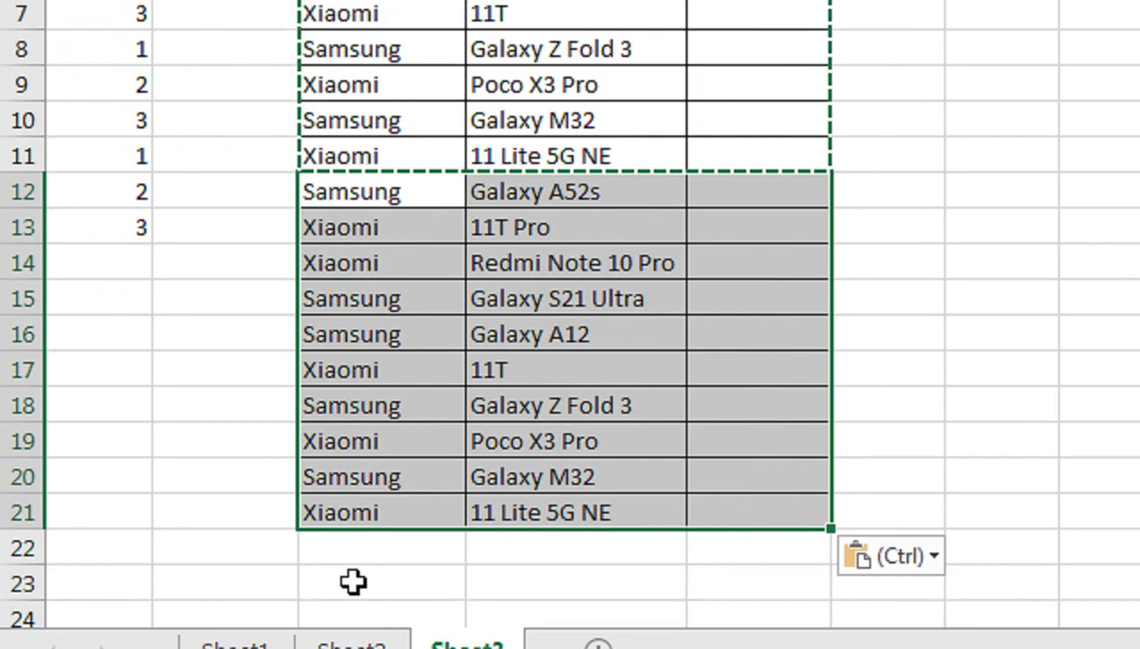
pyautogui.click(369, 554)
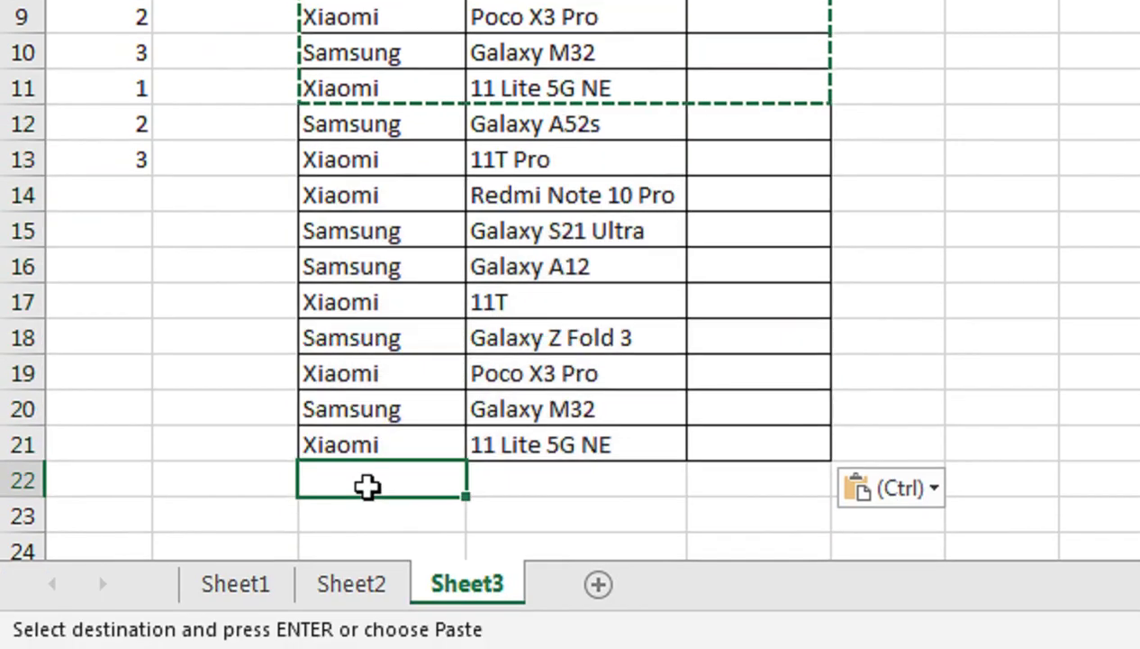
pyautogui.hotkey('ctrl', 'v')
pyautogui.scroll(1, 420, 354)
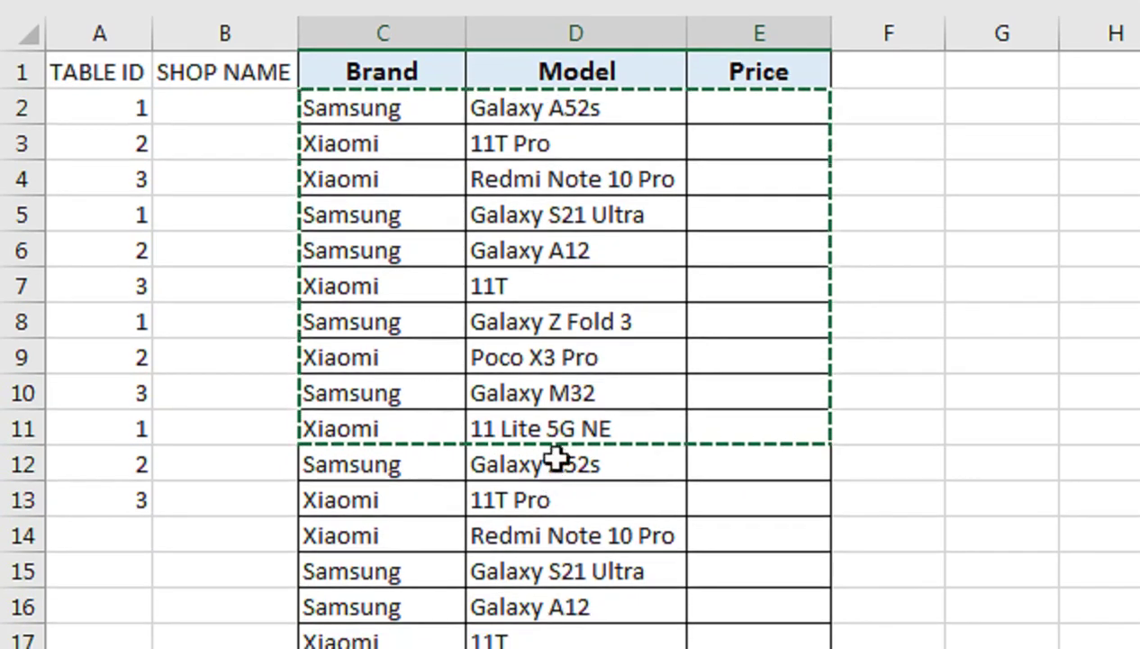
# - Try sorting the table in ascending order by Brand, and undo the sort
pyautogui.click(453, 87)
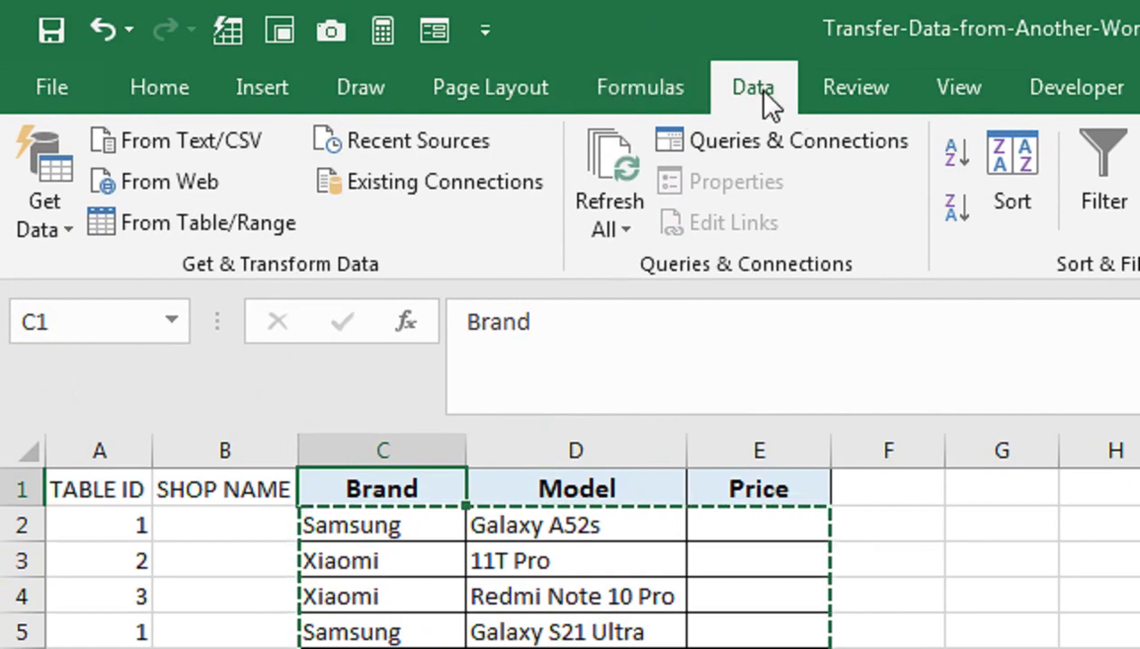
pyautogui.click(860, 157)
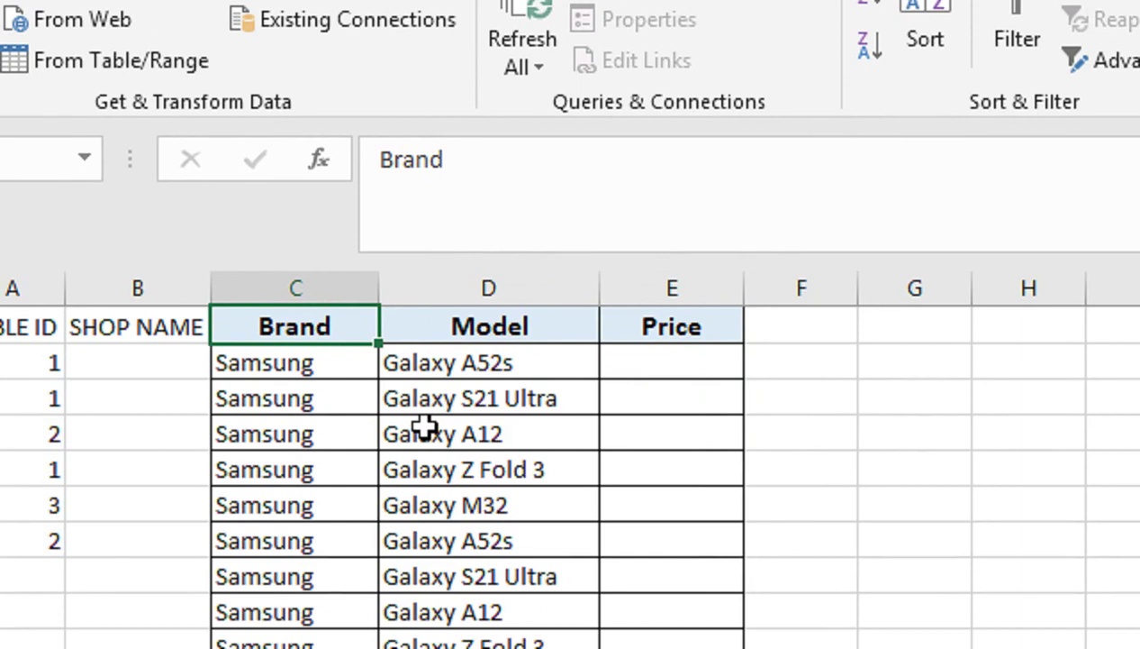
pyautogui.click(445, 323)
pyautogui.hotkey('ctrl', 'z')
# - Sort the table in ascending order by Model
pyautogui.click(429, 326)
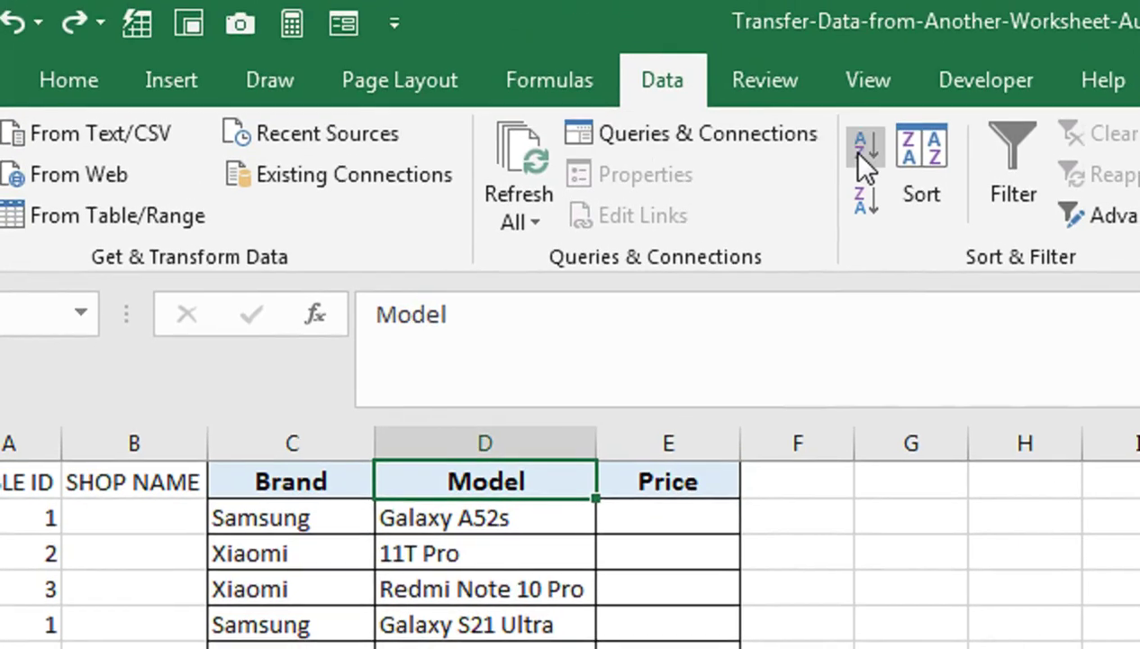
pyautogui.click(861, 161)
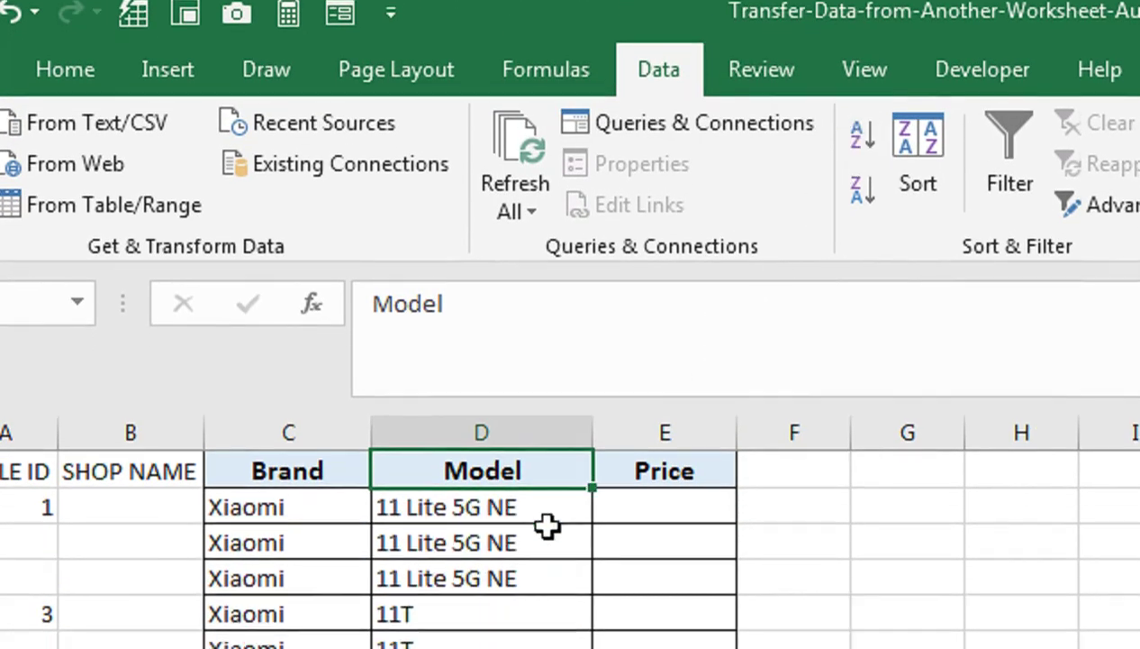
pyautogui.scroll(-1, 549, 530)
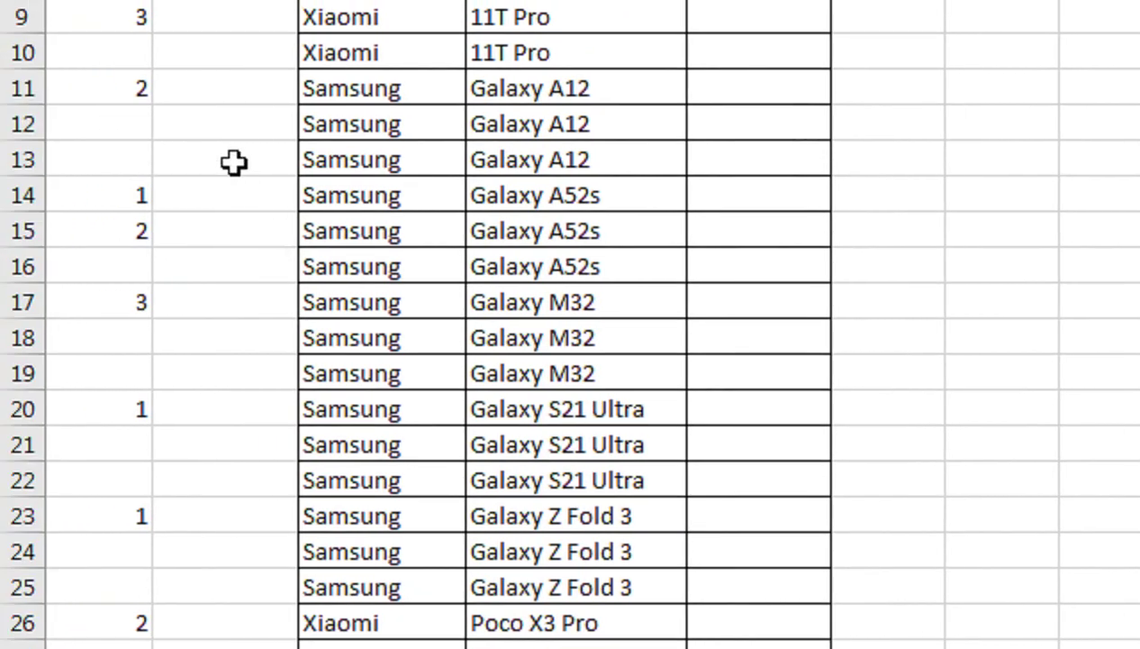
pyautogui.moveTo(234, 591); pyautogui.dragTo(232, 144)
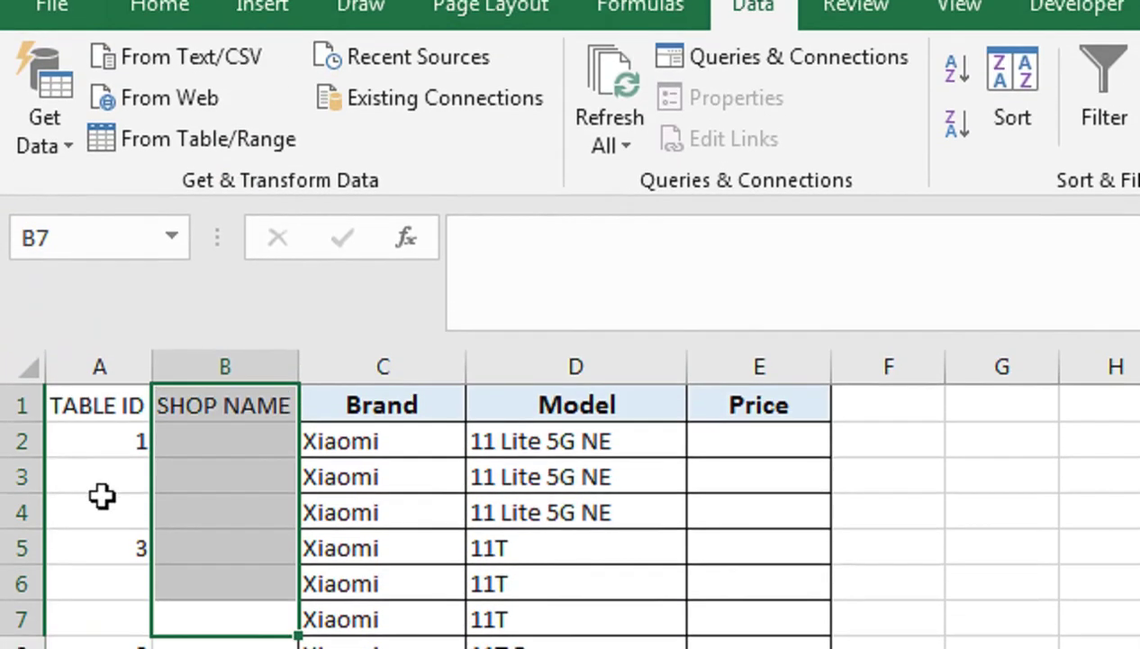
# - Choose table ID 2 in A3 and table ID 3 in A4 for the 11 Lite 5G NE rows
pyautogui.click(99, 446)
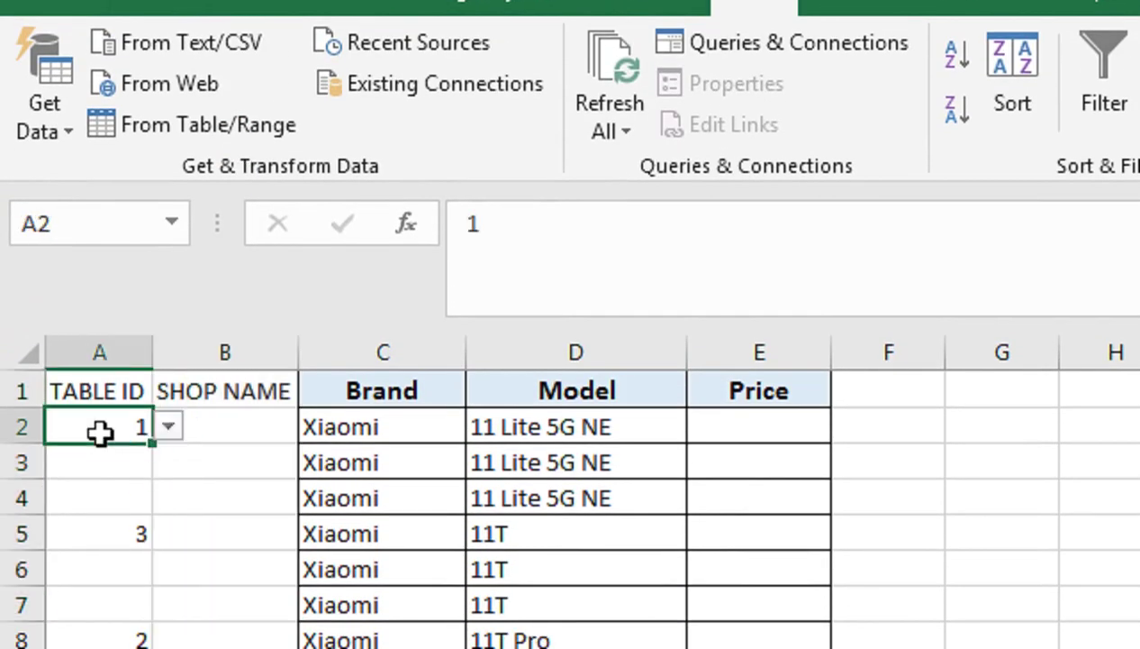
pyautogui.click(133, 469)
pyautogui.click(168, 462)
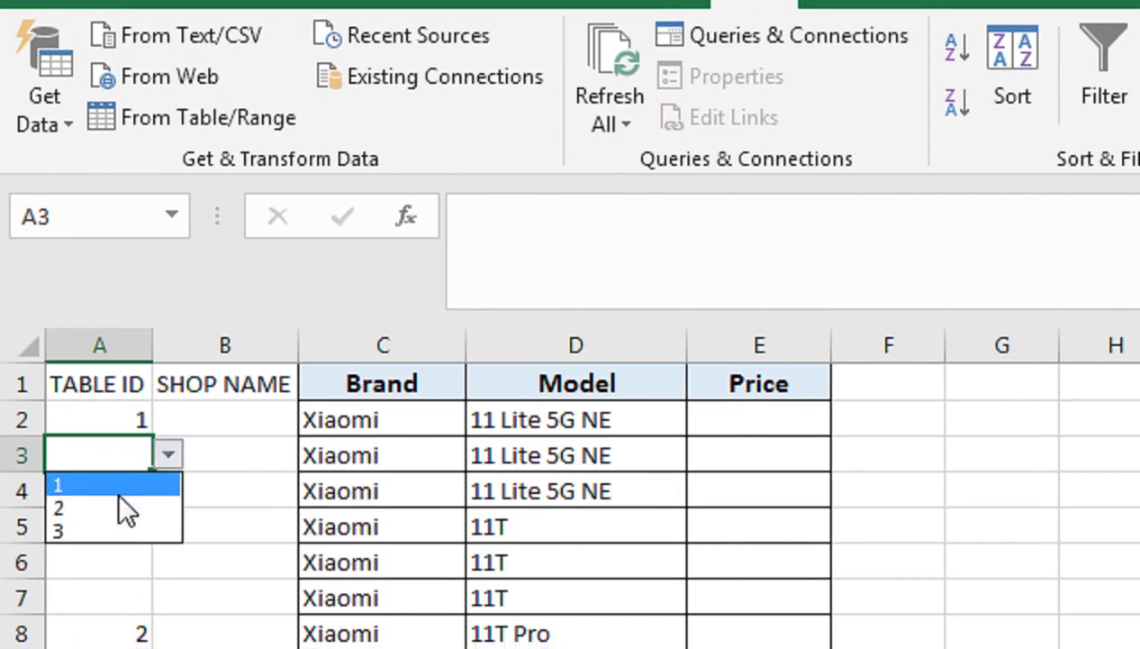
pyautogui.click(121, 507)
pyautogui.click(104, 475)
pyautogui.click(169, 465)
pyautogui.click(130, 540)
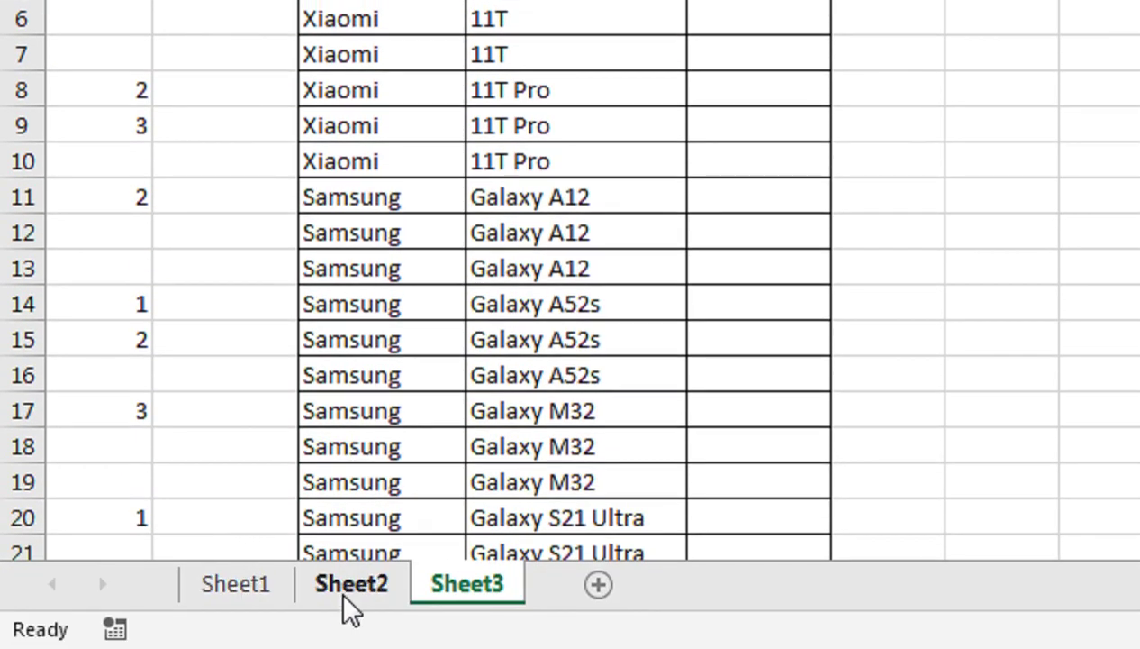
# - Review the three market tables on Sheet2 and the phone list on Sheet1, and return to Sheet3
pyautogui.click(344, 599)
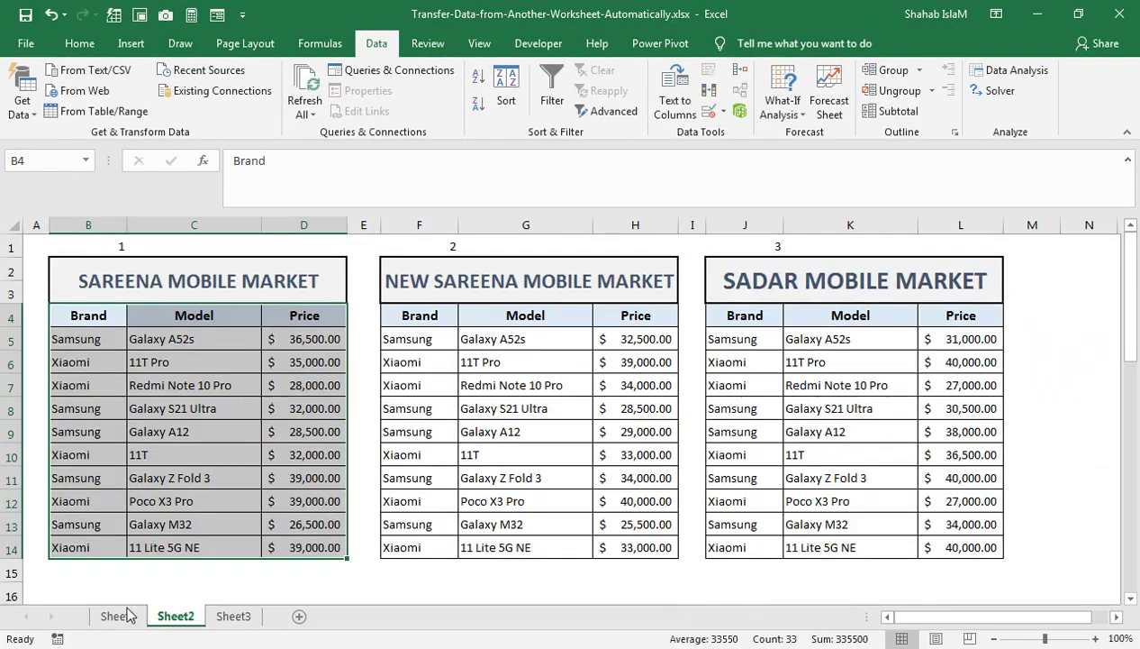
pyautogui.click(124, 620)
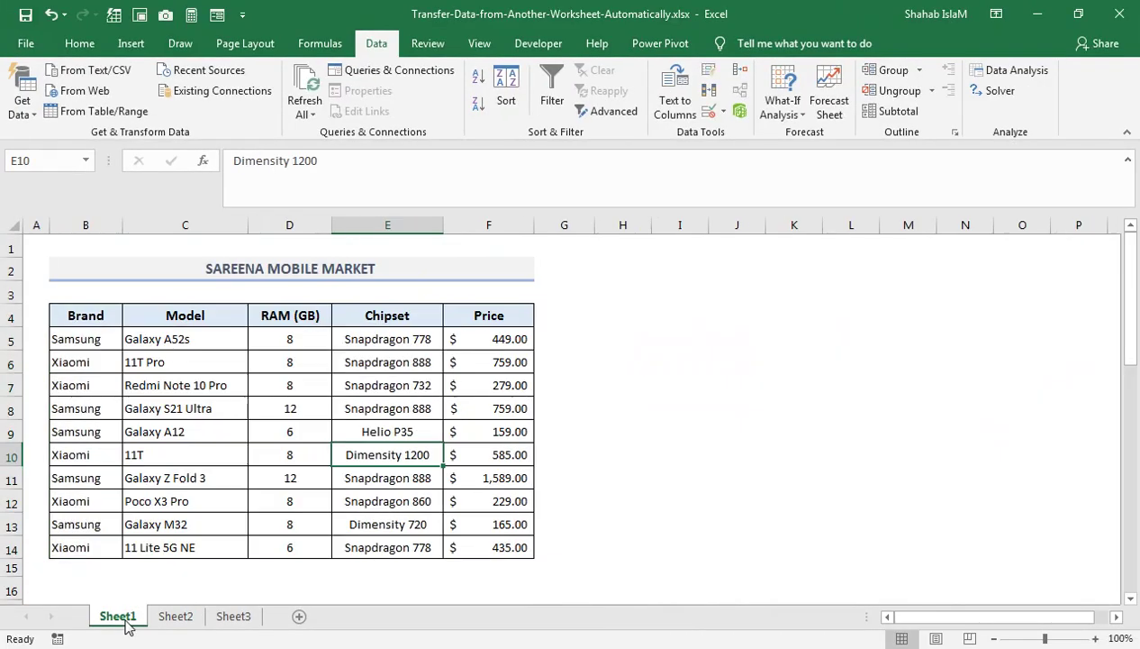
pyautogui.click(233, 615)
pyautogui.click(160, 261)
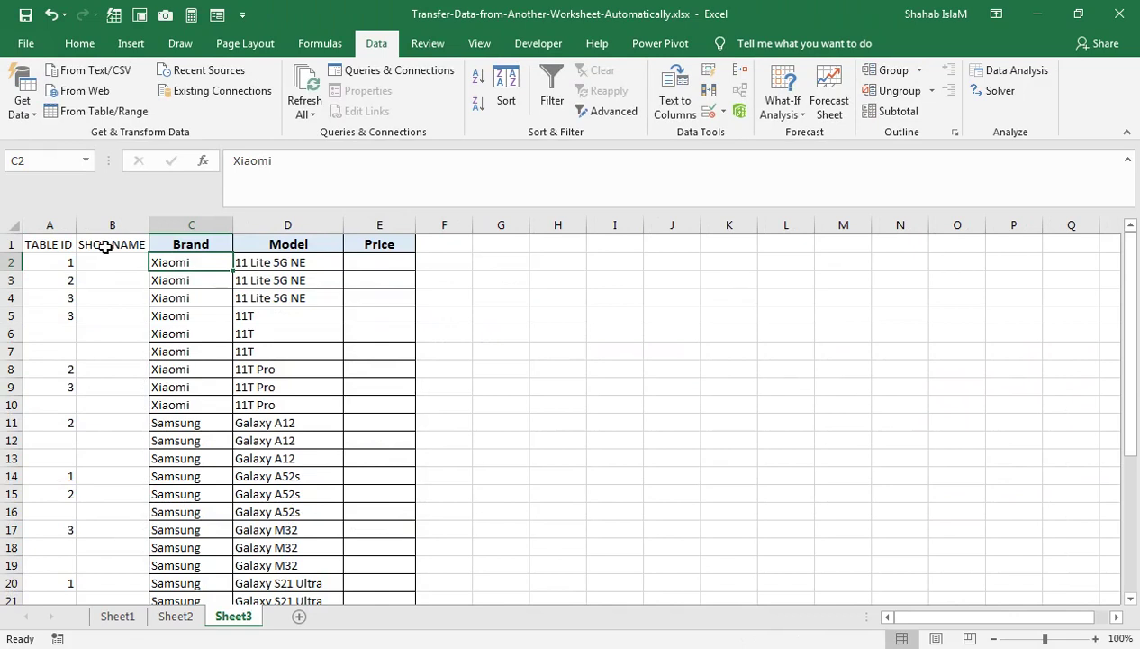
# - Enter the shop name formula =IF(A2=1,"SAREENA",IF(A2=2,"NEW SAREENA","SADAR")) in B2, accepting the proposed correction
pyautogui.click(104, 262)
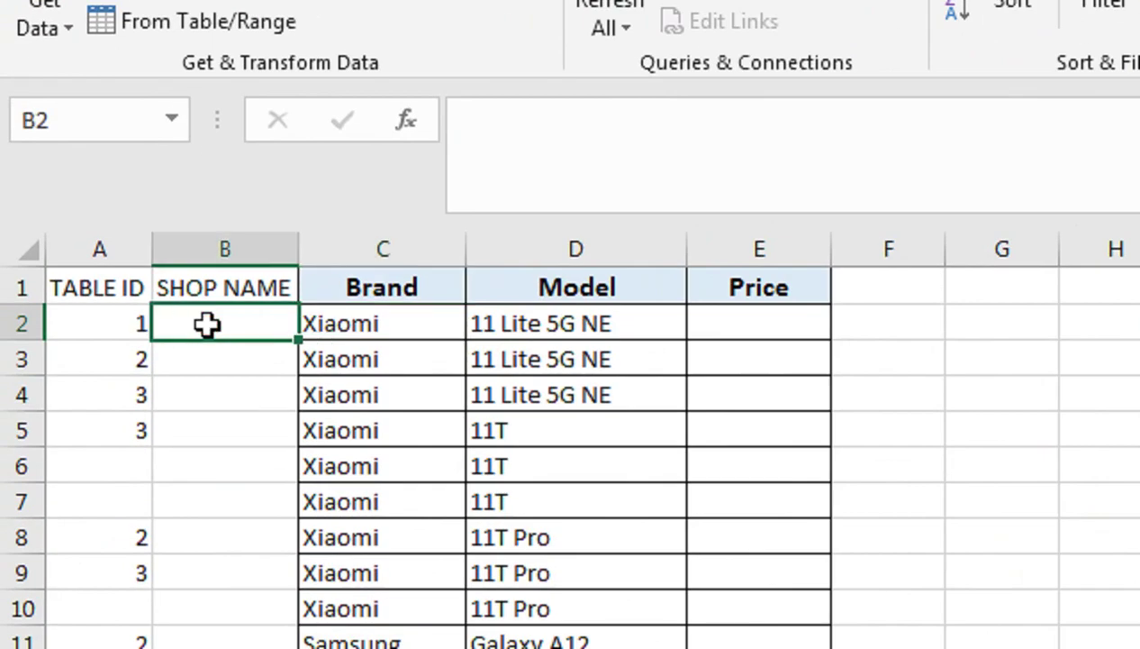
pyautogui.write('=IF(')
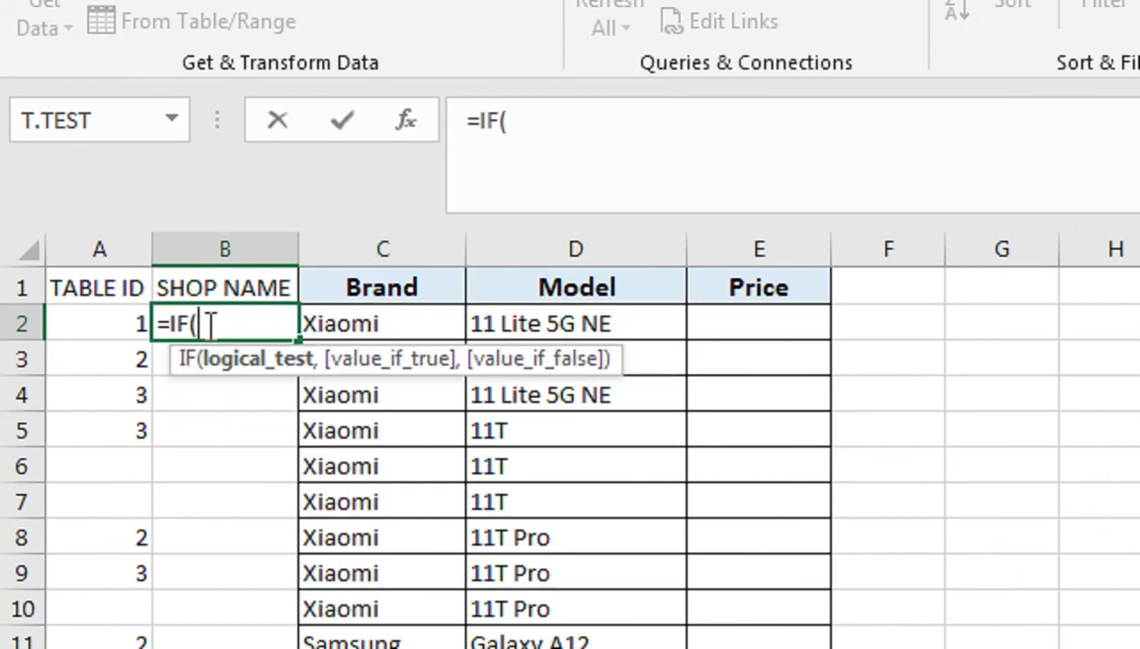
pyautogui.press('Left')
pyautogui.write('=')
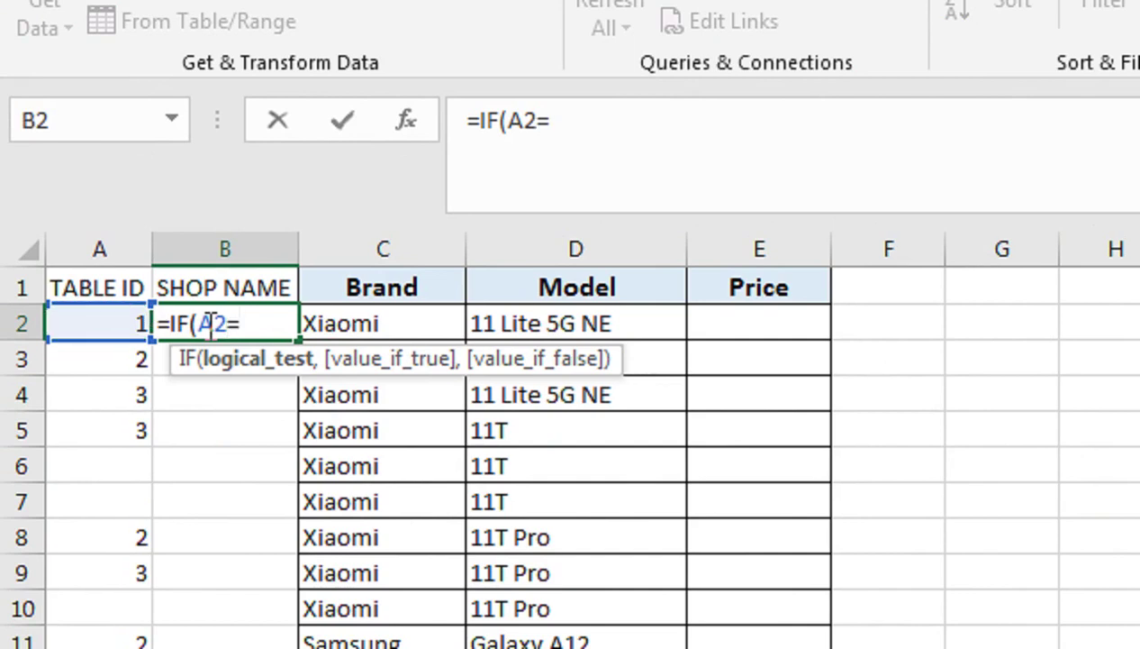
pyautogui.write('1,')
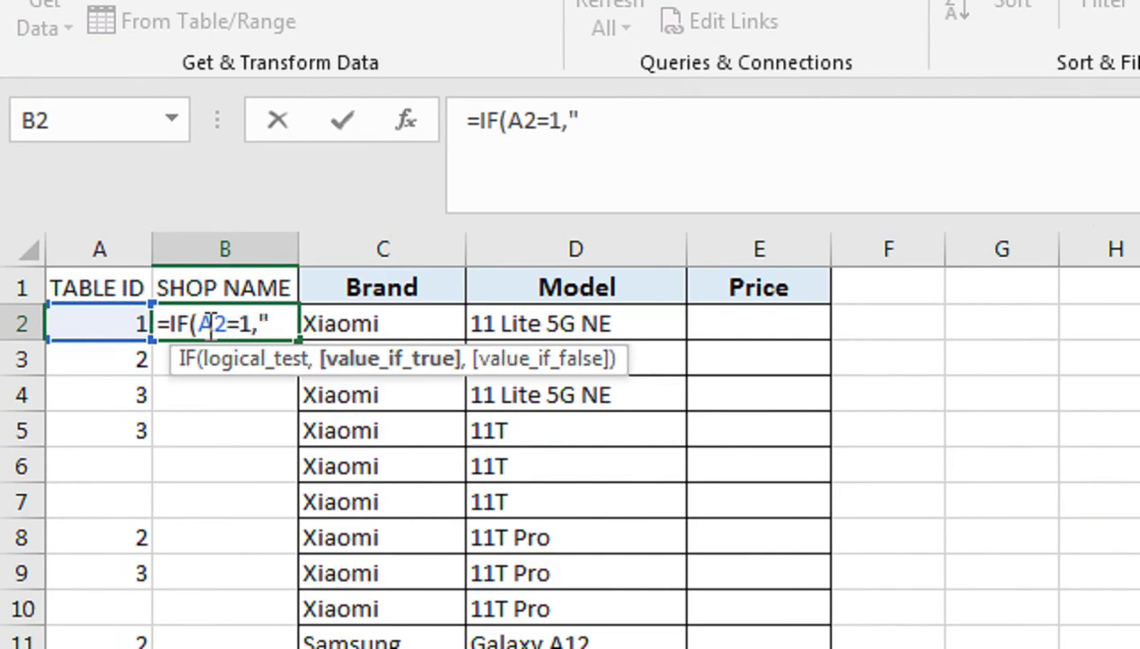
pyautogui.write('"SAREENA')
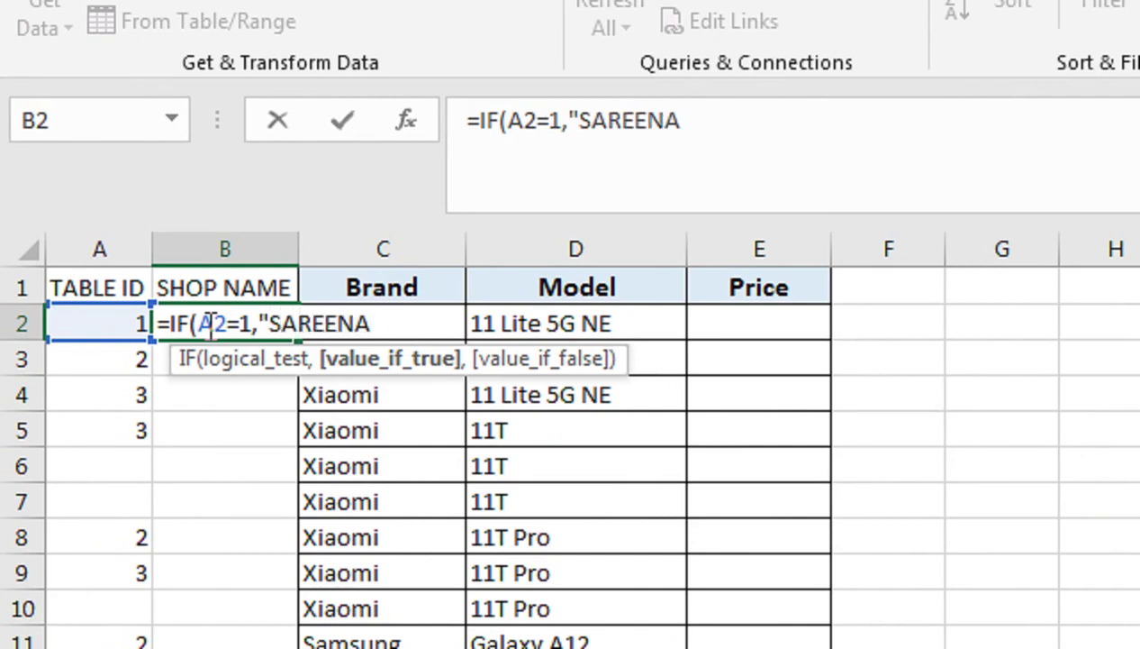
pyautogui.write('",IF(')
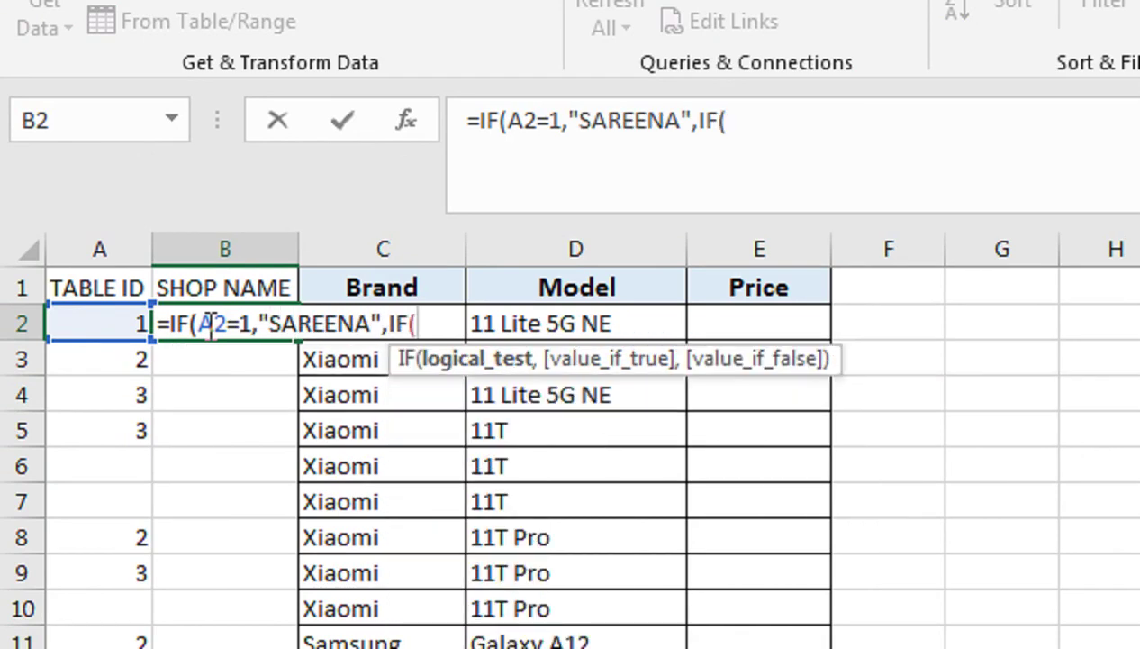
pyautogui.press('Left')
pyautogui.write('=2')
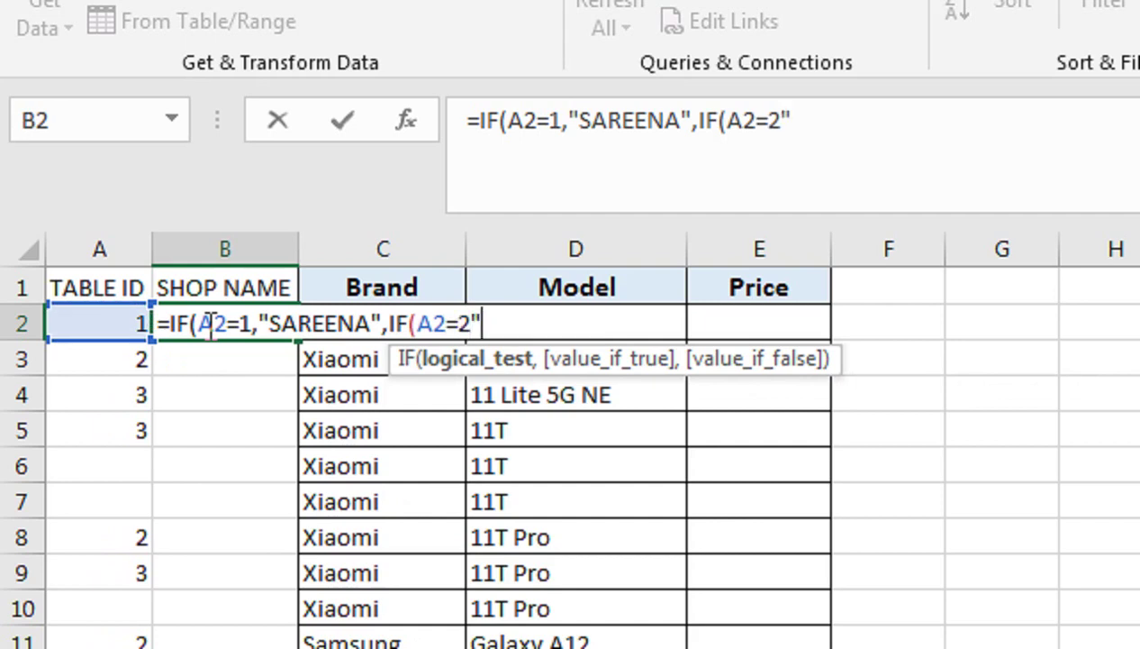
pyautogui.write(',')
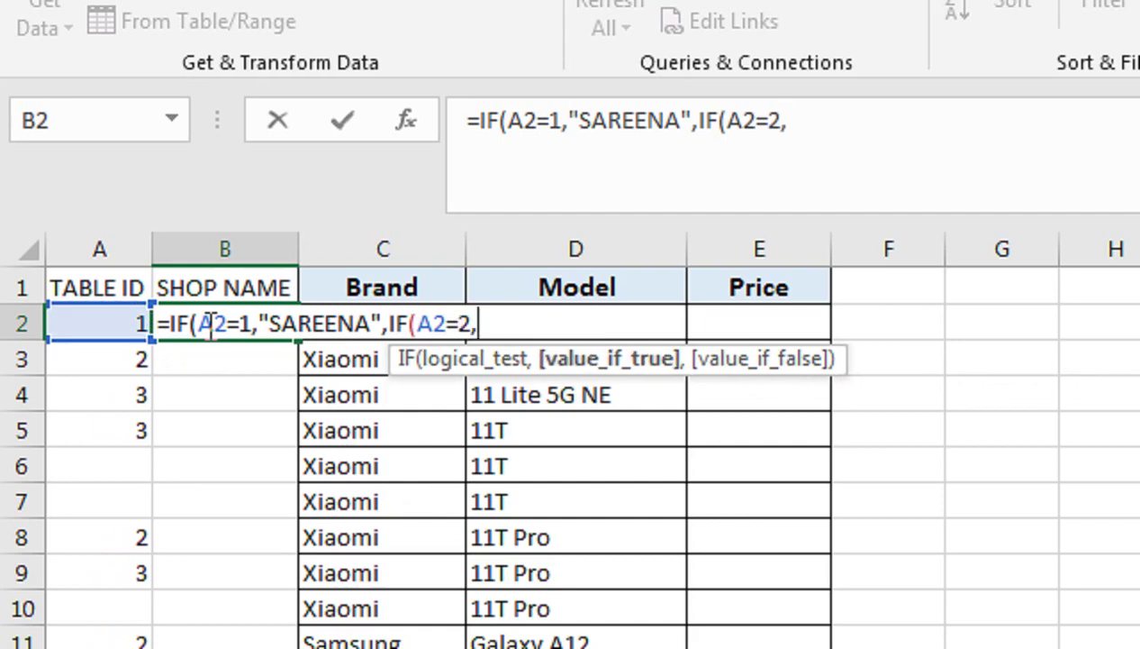
pyautogui.write('"NEW SA')
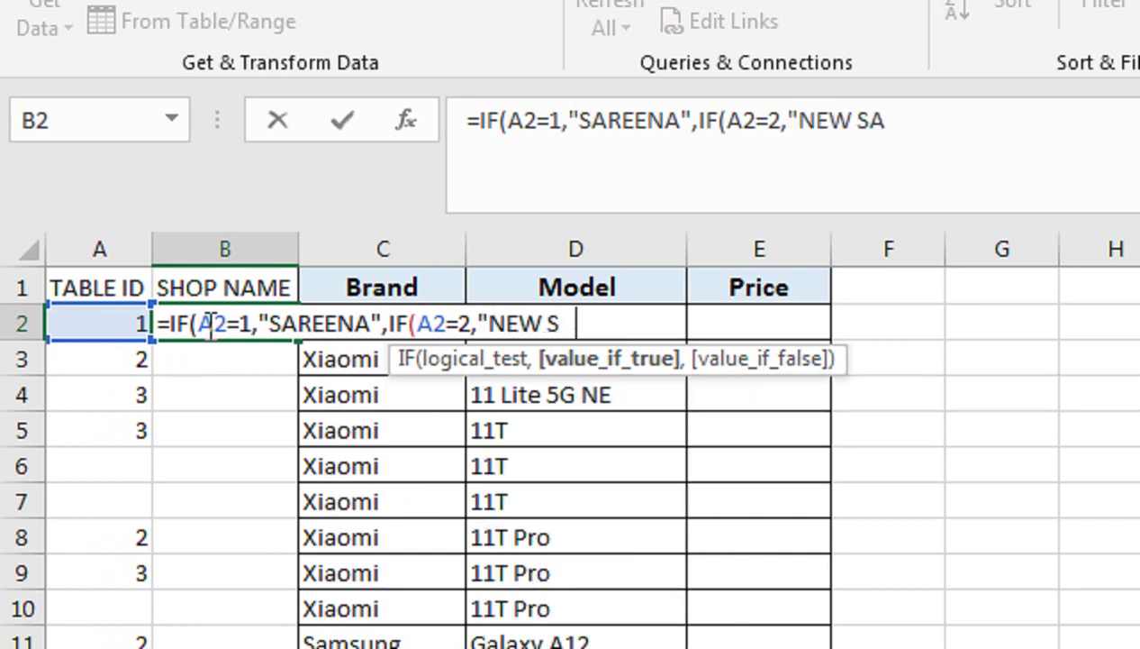
pyautogui.write('REENA",SADAR')
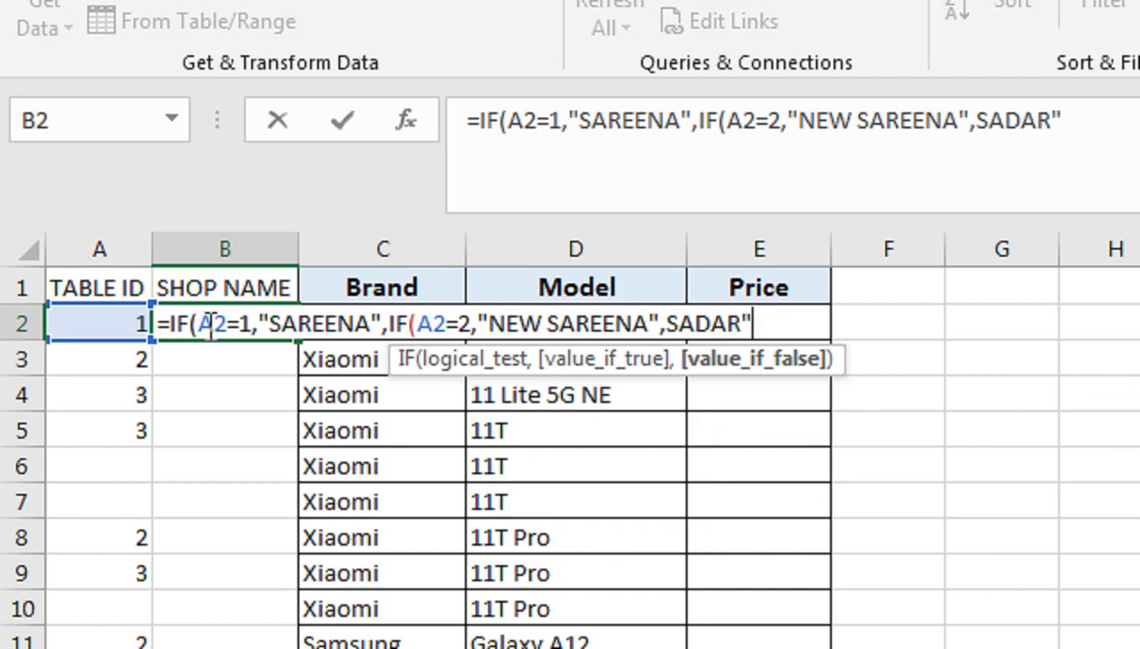
pyautogui.press('Return')
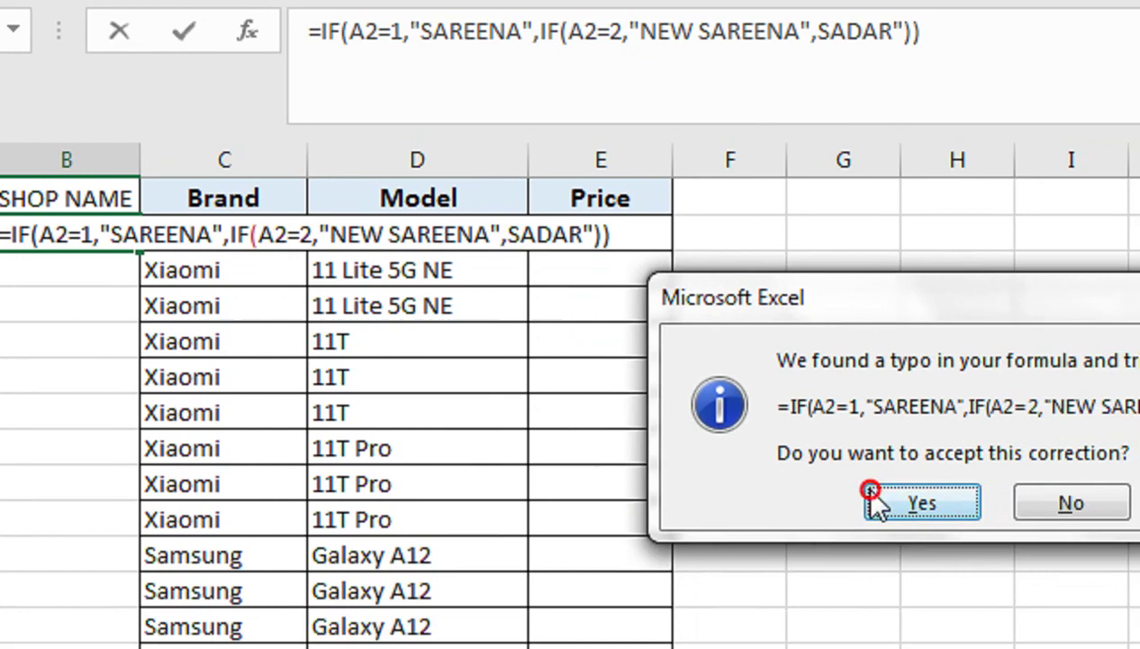
pyautogui.click(872, 495)
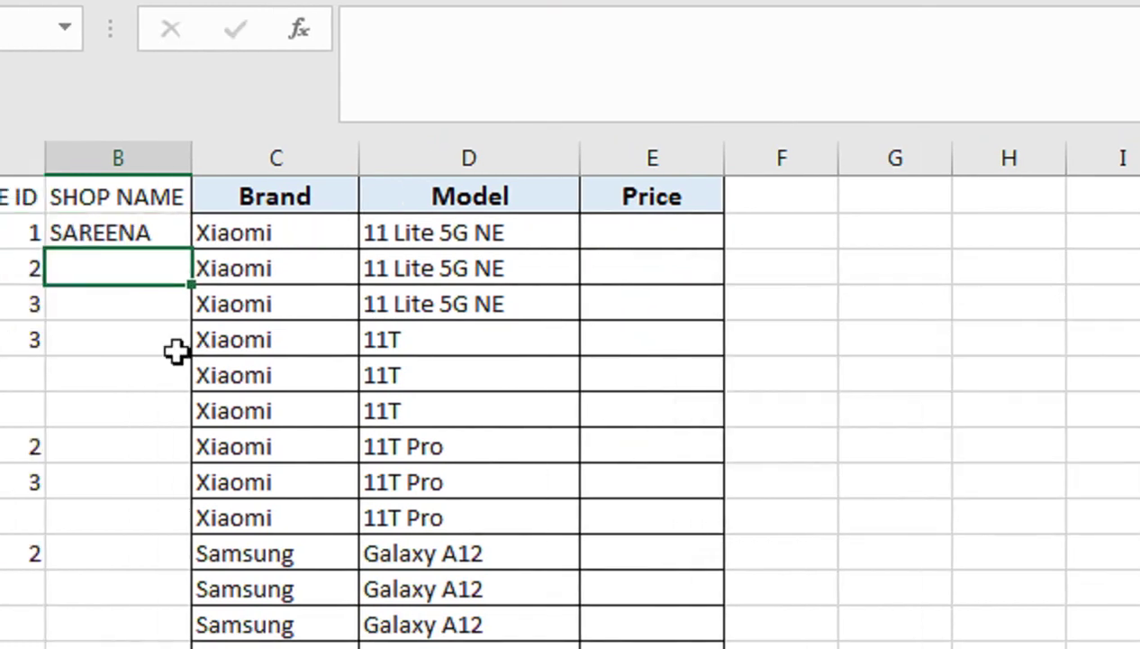
# - Fill the B2 shop name formula down the column and fit column B's width to its contents
pyautogui.click(120, 207)
pyautogui.click(130, 243)
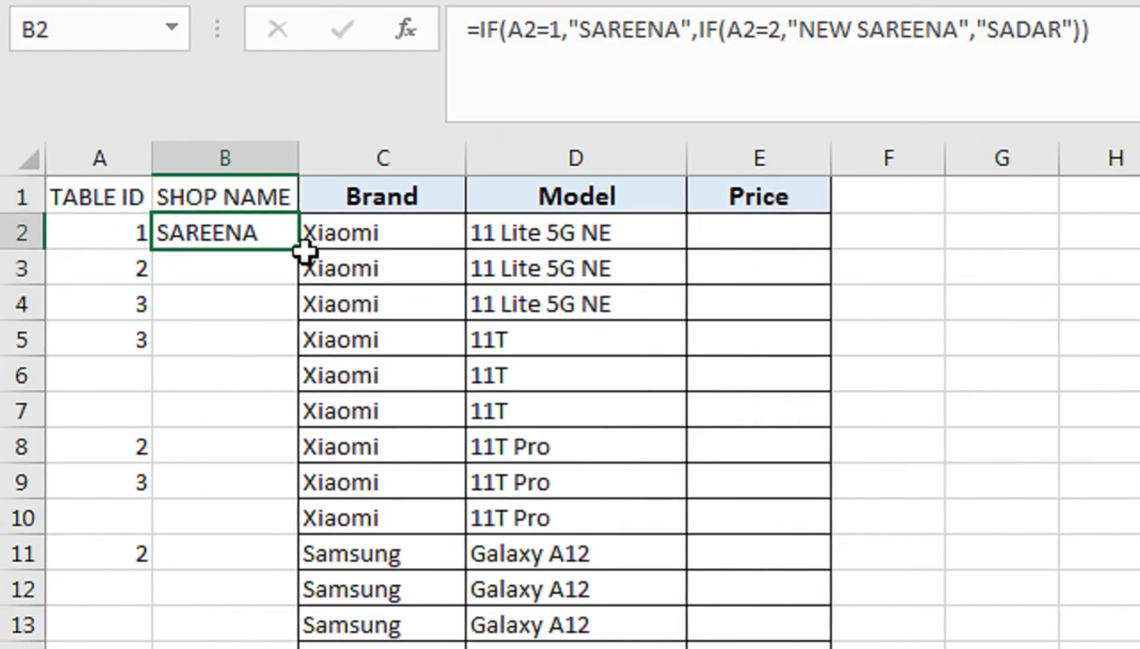
pyautogui.doubleClick(298, 249)
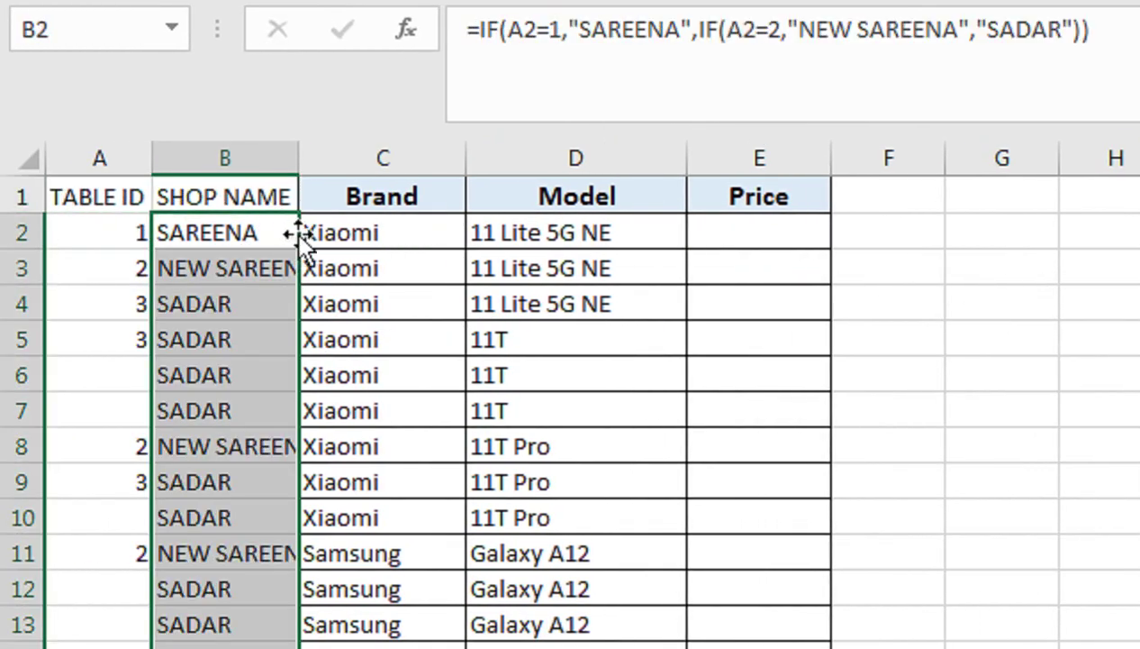
pyautogui.doubleClick(298, 159)
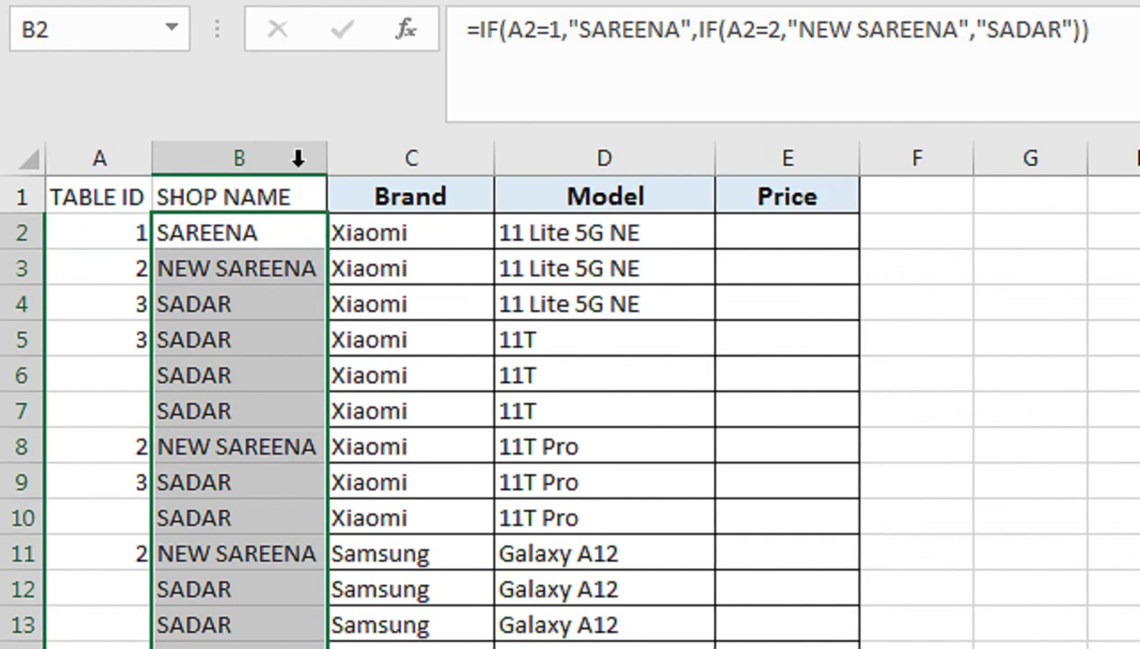
# - Copy table IDs 1, 2, 3 from A2:A4 and paste them at A5, A8, A11 and A14
pyautogui.click(108, 364)
pyautogui.click(126, 341)
pyautogui.click(168, 341)
pyautogui.click(105, 234)
pyautogui.moveTo(105, 234); pyautogui.dragTo(112, 289)
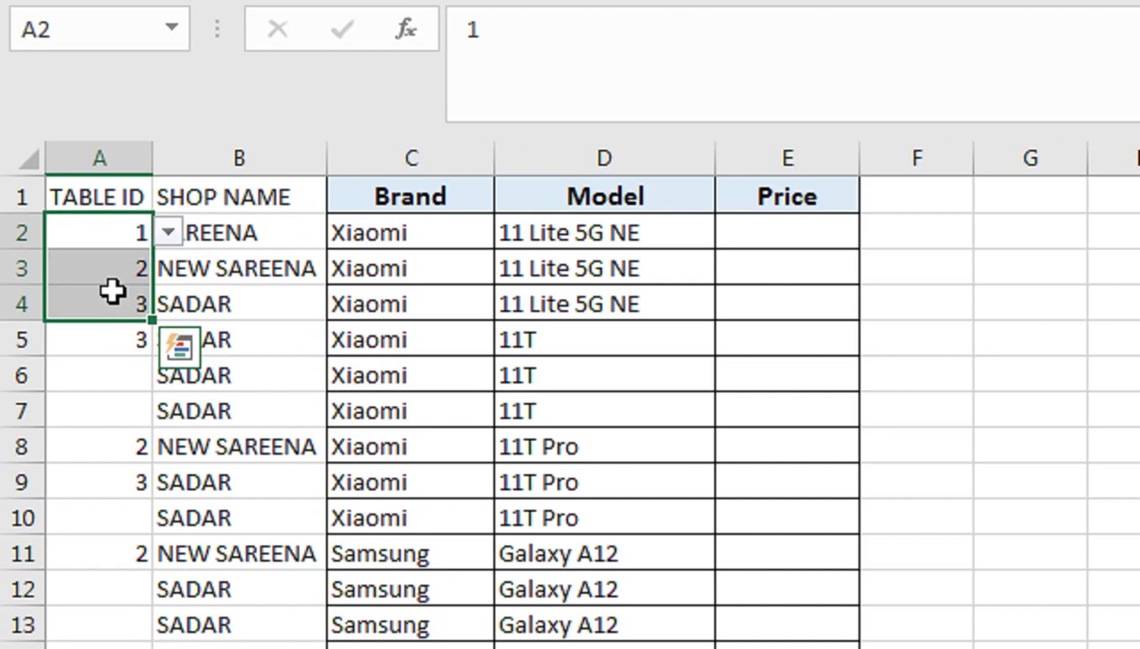
pyautogui.hotkey('ctrl', 'c')
pyautogui.click(114, 335)
pyautogui.hotkey('ctrl', 'v')
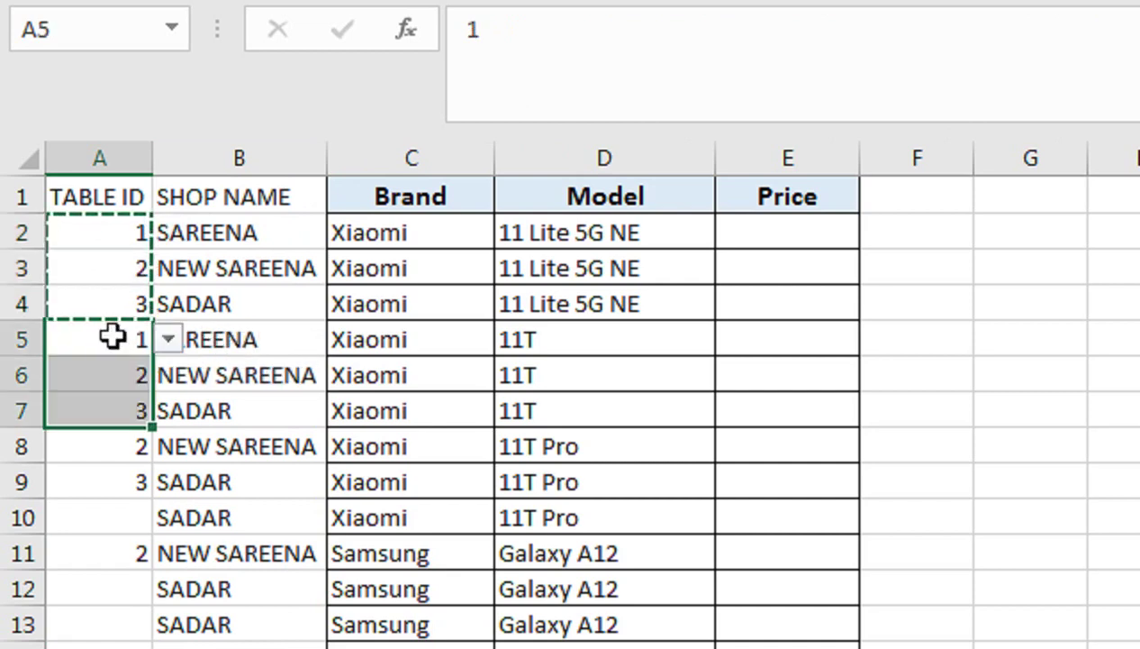
pyautogui.click(109, 447)
pyautogui.hotkey('ctrl', 'v')
pyautogui.click(109, 553)
pyautogui.hotkey('ctrl', 'v')
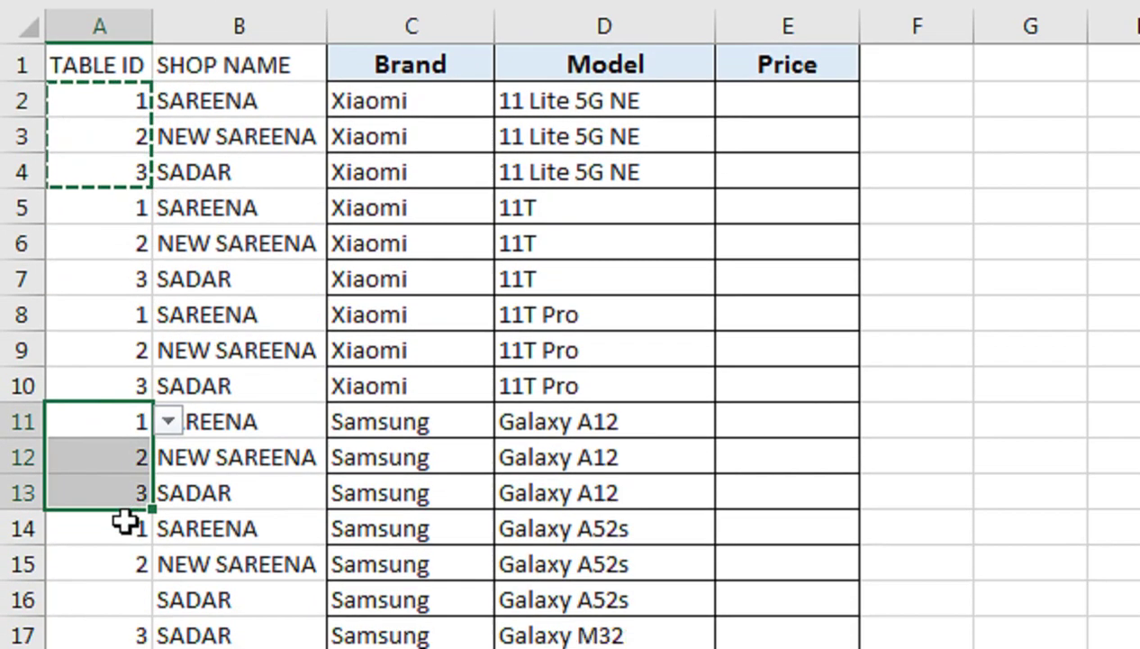
pyautogui.click(125, 526)
pyautogui.hotkey('ctrl', 'v')
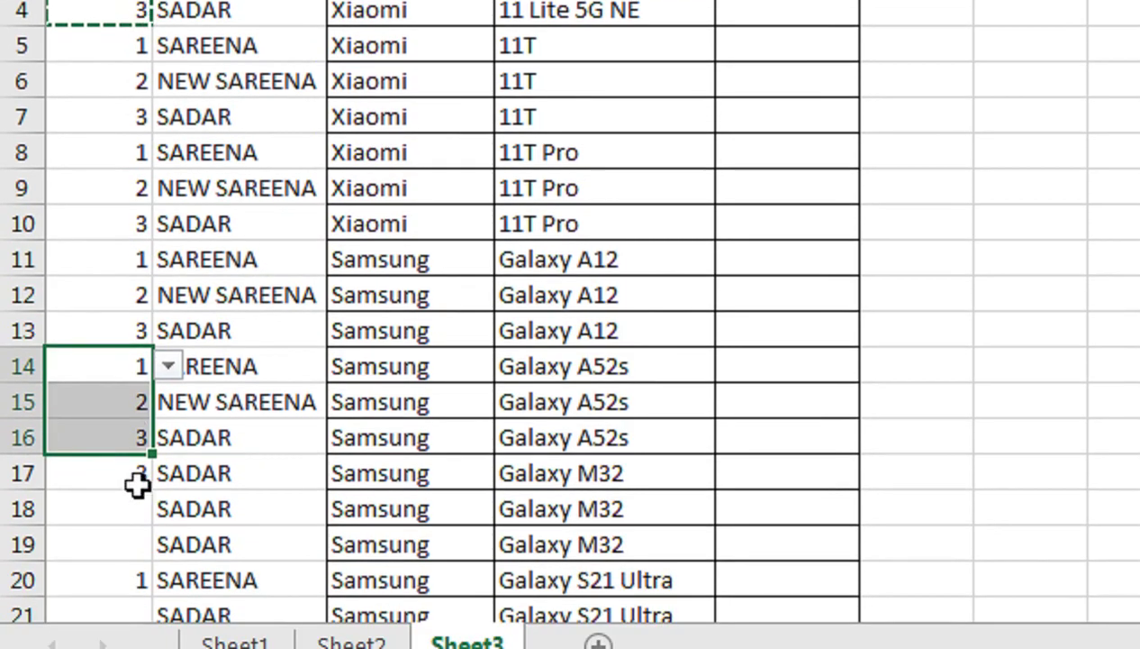
# - Paste the copied table IDs 1, 2, 3 at A17, A20, A23, A26 and A29
pyautogui.click(126, 638)
pyautogui.hotkey('ctrl', 'v')
pyautogui.hotkey('ctrl', 'v')
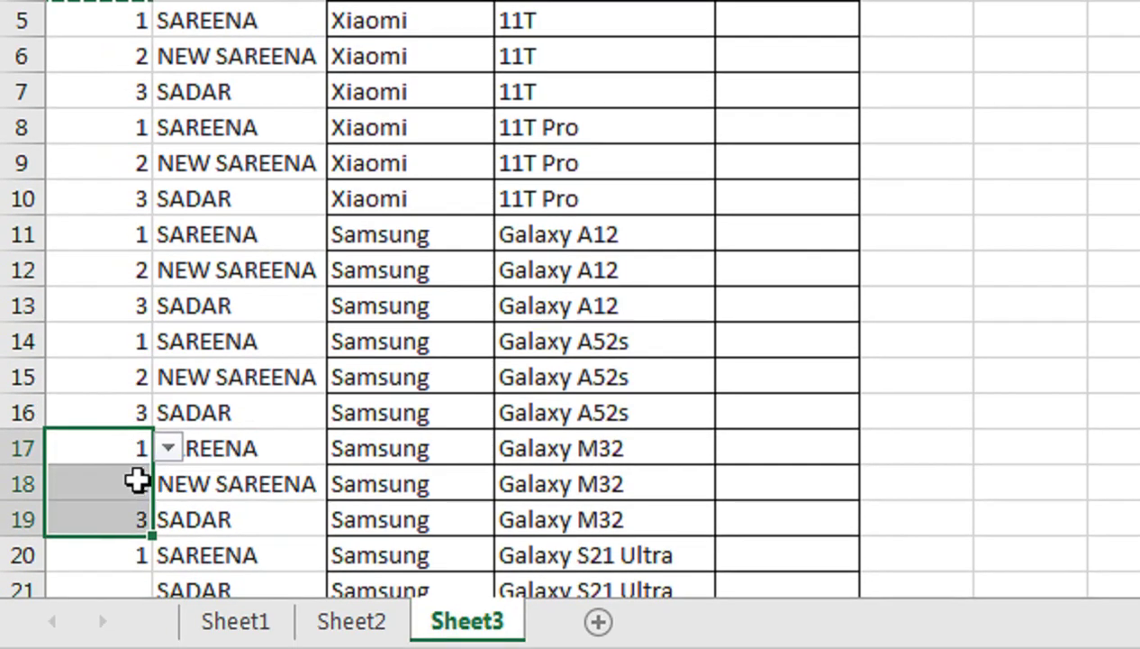
pyautogui.scroll(-1, 137, 480)
pyautogui.click(126, 455)
pyautogui.hotkey('ctrl', 'v')
pyautogui.scroll(-1, 124, 460)
pyautogui.click(124, 459)
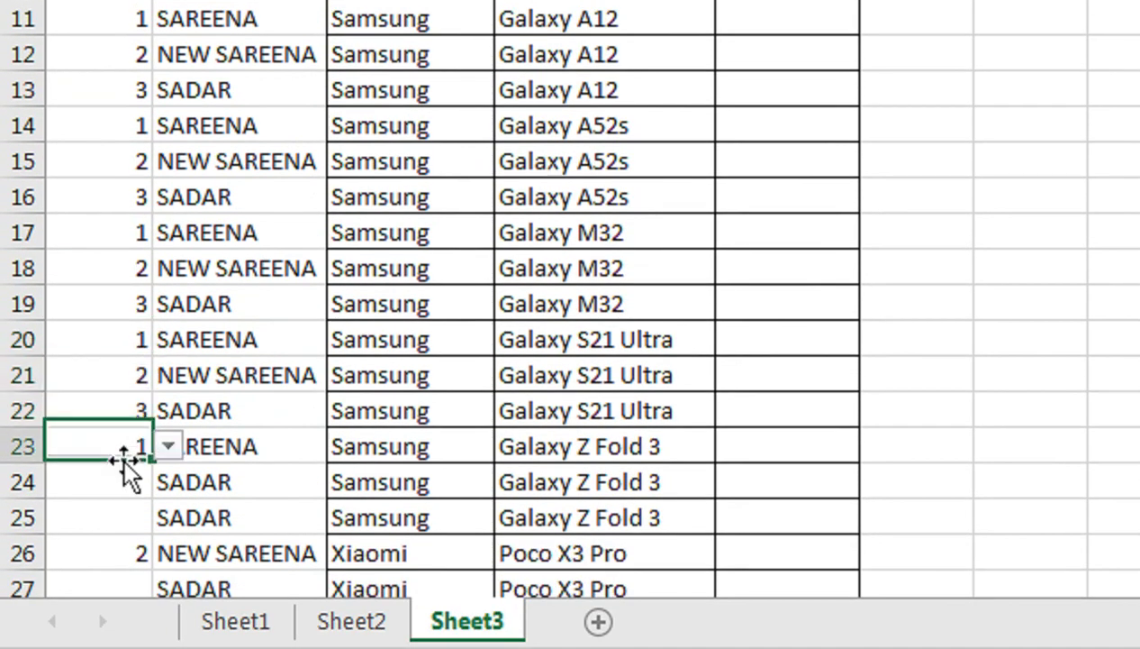
pyautogui.hotkey('ctrl', 'v')
pyautogui.scroll(-1, 122, 457)
pyautogui.click(122, 457)
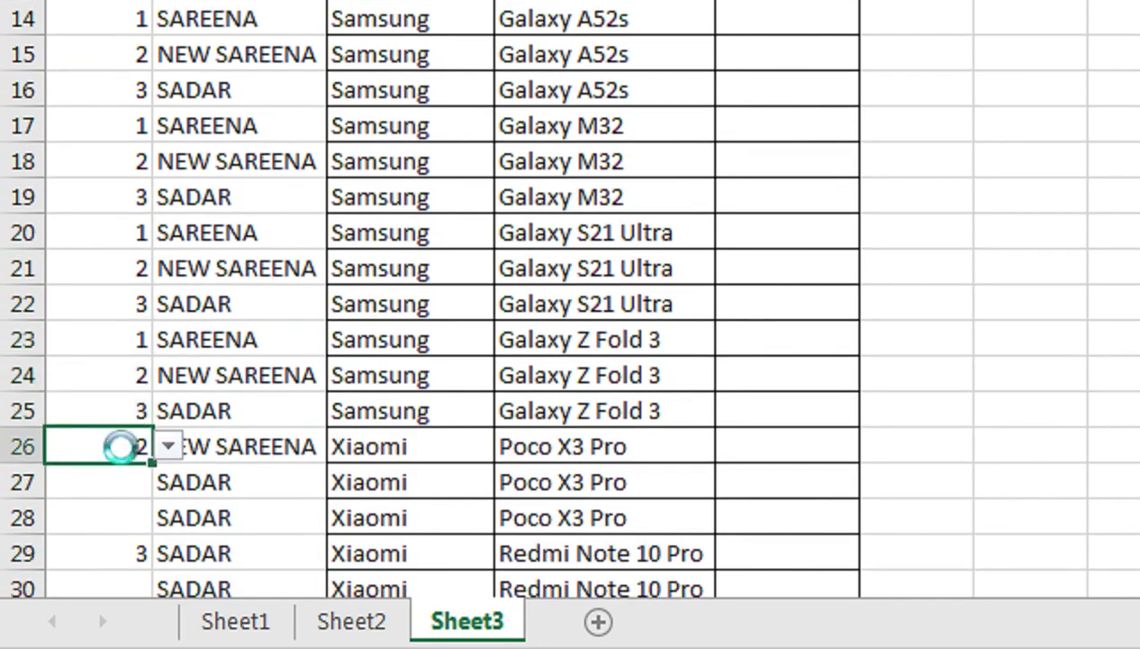
pyautogui.hotkey('ctrl', 'v')
pyautogui.scroll(-1, 123, 450)
pyautogui.click(121, 446)
pyautogui.hotkey('ctrl', 'v')
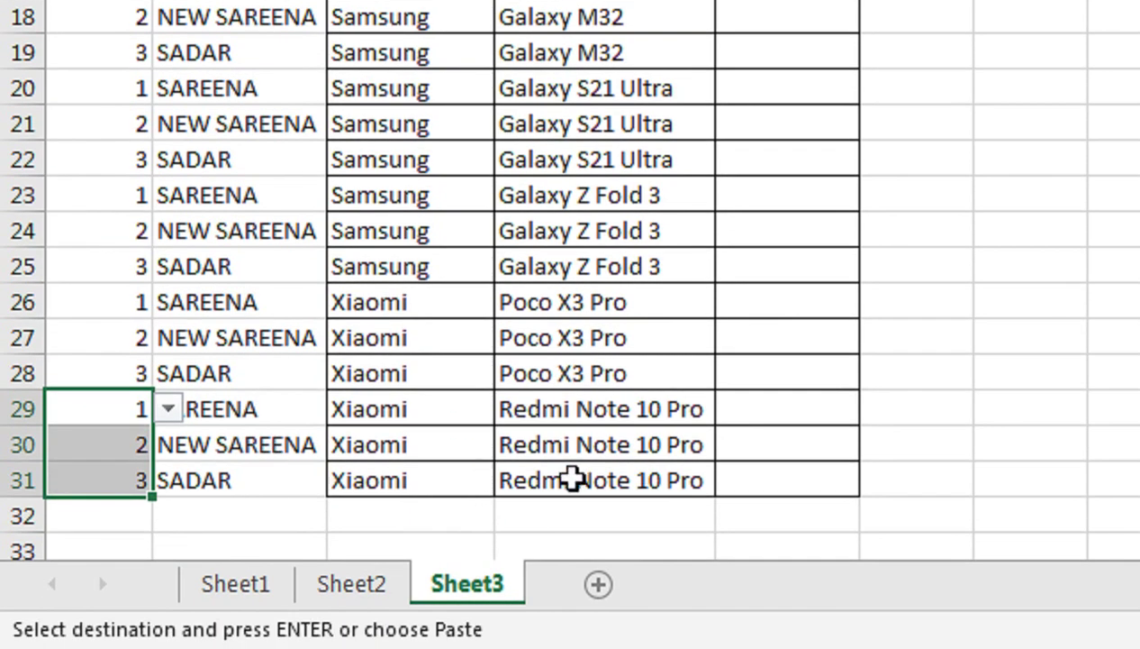
# - Copy the Brand header's formatting onto the TABLE ID and SHOP NAME headers in A1:B1 with Format Painter
pyautogui.scroll(6, 339, 131)
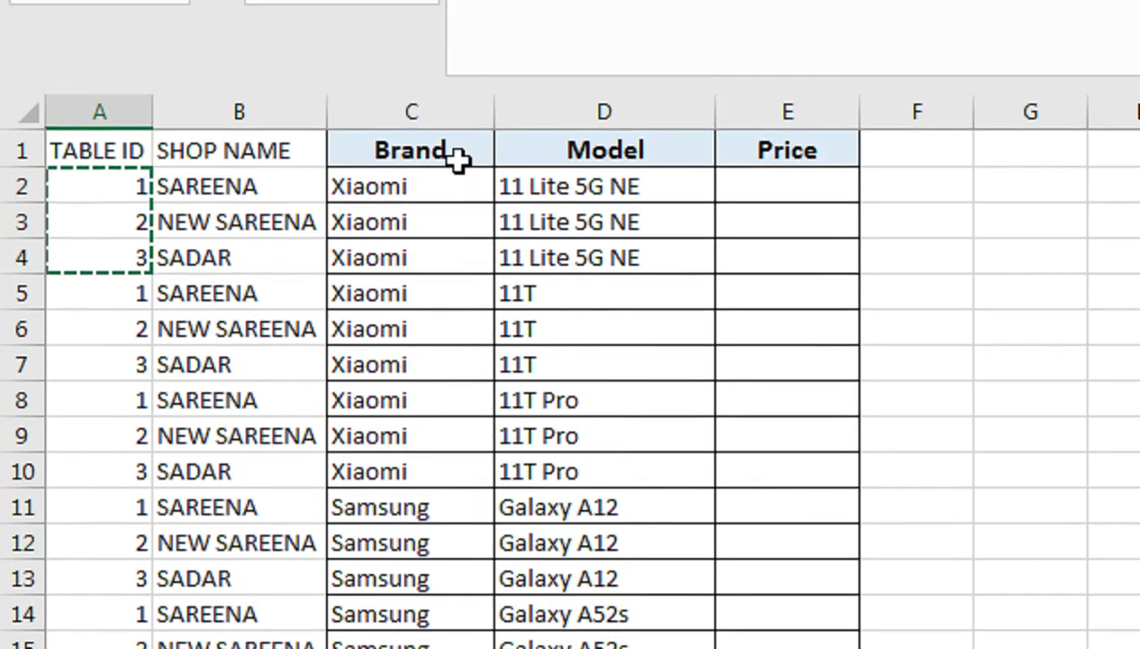
pyautogui.click(446, 56)
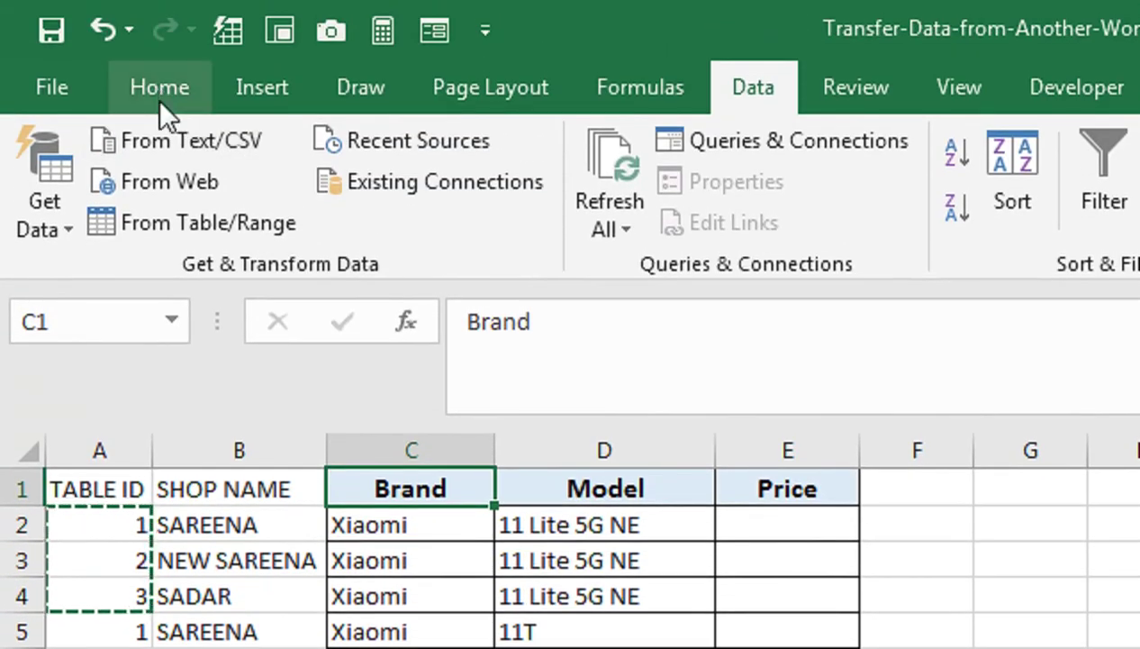
pyautogui.click(157, 99)
pyautogui.click(101, 221)
pyautogui.moveTo(241, 496); pyautogui.dragTo(107, 482)
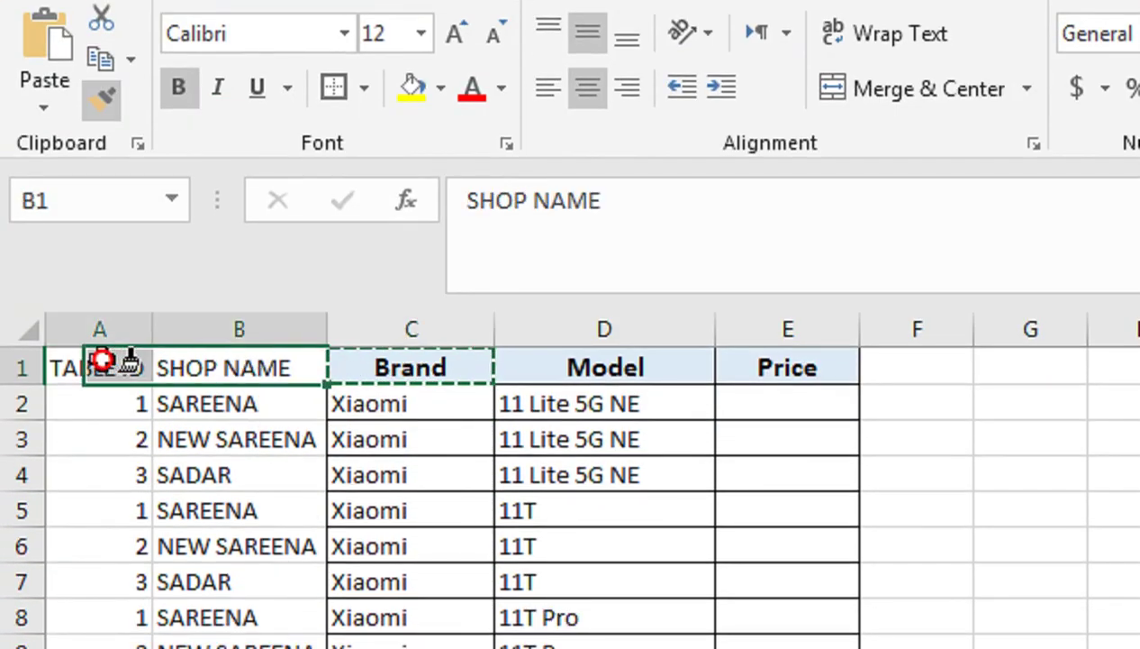
pyautogui.moveTo(101, 361); pyautogui.dragTo(102, 365)
# - Widen columns A and B and increase the height of header row 1
pyautogui.moveTo(153, 329); pyautogui.dragTo(159, 329)
pyautogui.moveTo(333, 329); pyautogui.dragTo(369, 330)
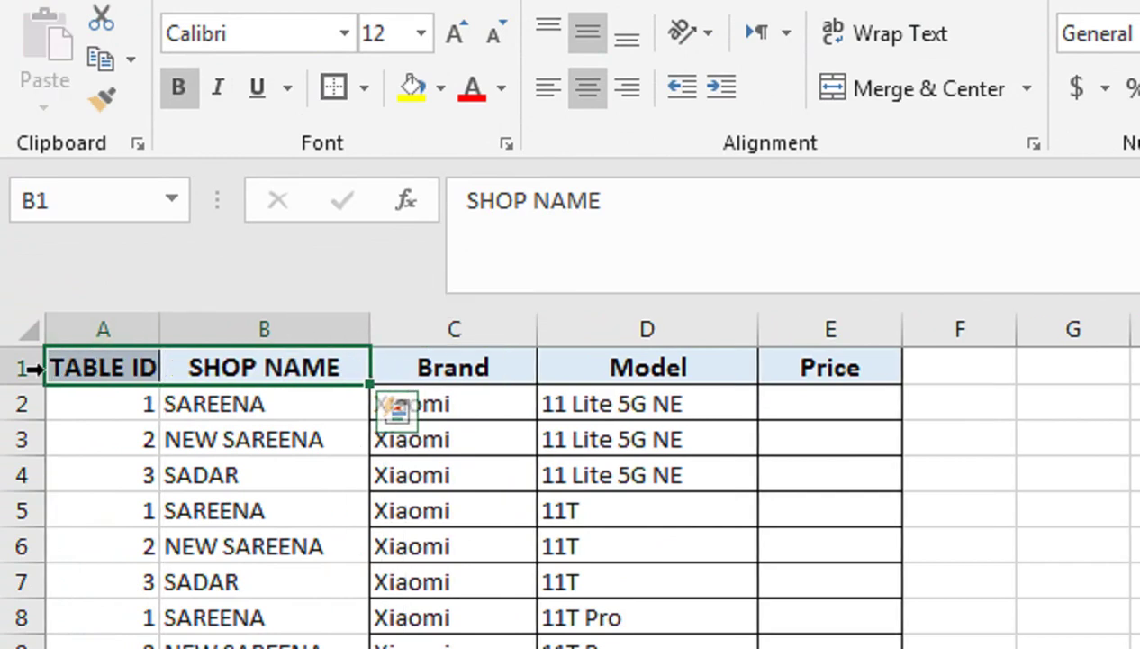
pyautogui.moveTo(5, 383); pyautogui.dragTo(7, 423)
pyautogui.moveTo(159, 329); pyautogui.dragTo(212, 326)
# - Set the header cells A1:E1 to font size 16 and widen column B to suit
pyautogui.moveTo(127, 382); pyautogui.dragTo(916, 418)
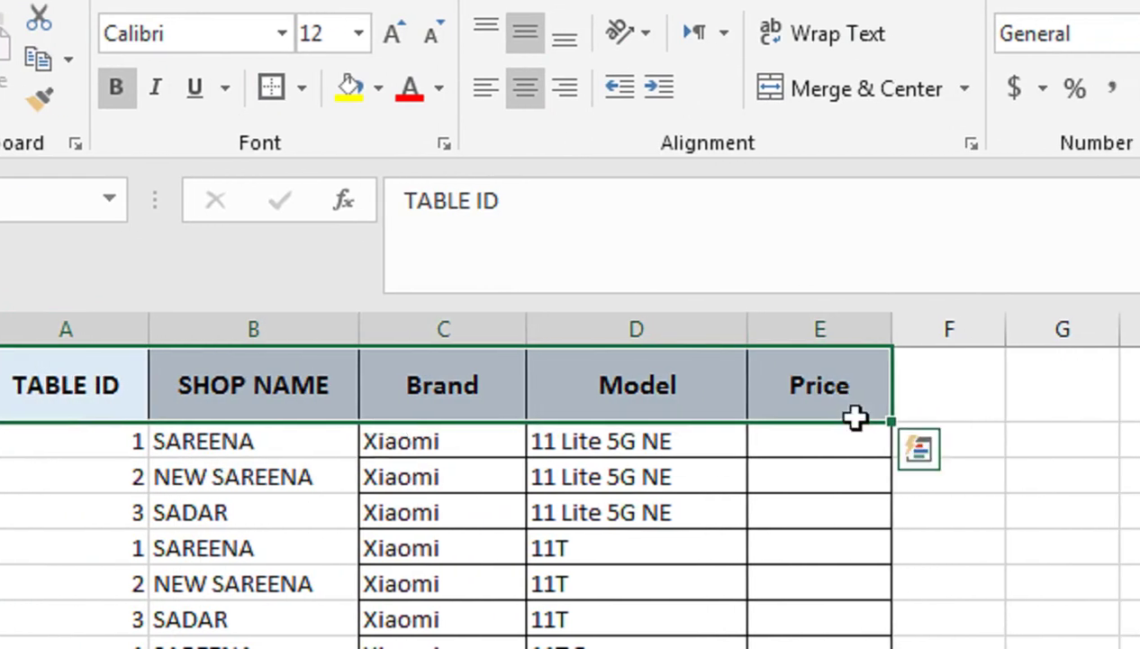
pyautogui.click(393, 41)
pyautogui.click(393, 41)
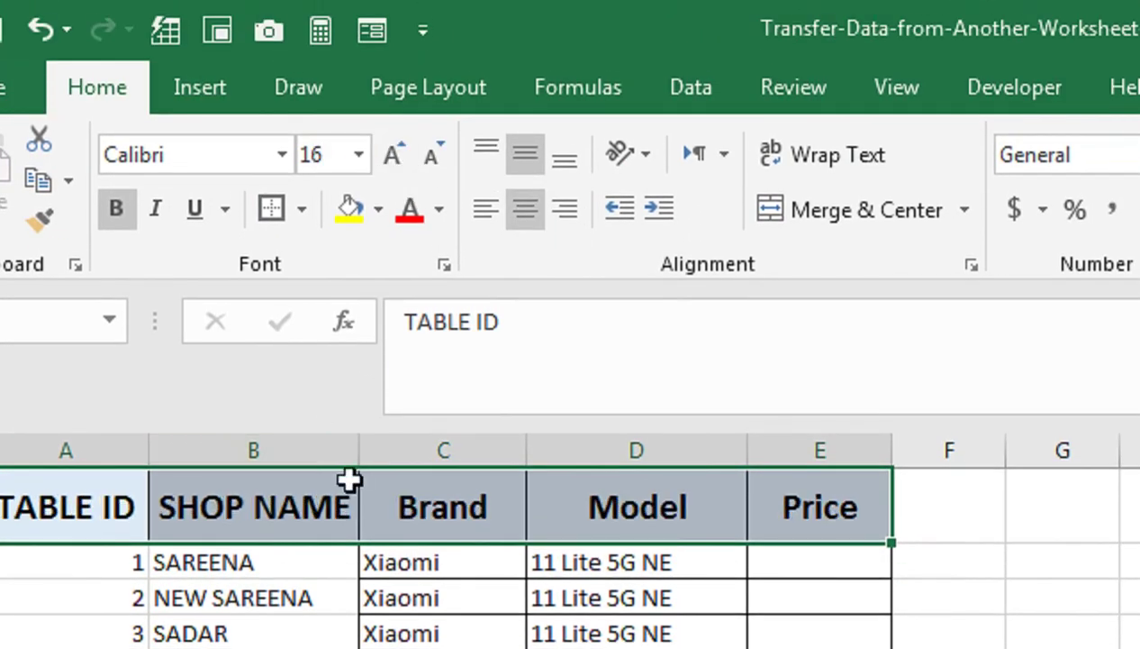
pyautogui.moveTo(354, 461); pyautogui.dragTo(385, 455)
# - Centre the contents of the TABLE ID column horizontally
pyautogui.click(97, 448)
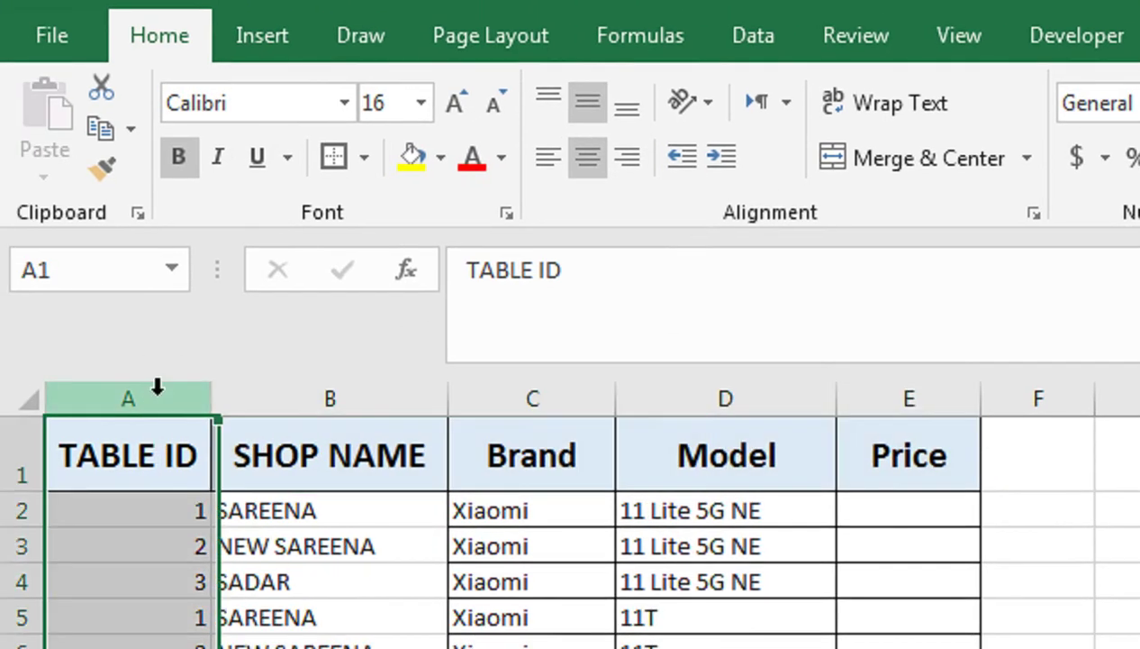
pyautogui.click(587, 156)
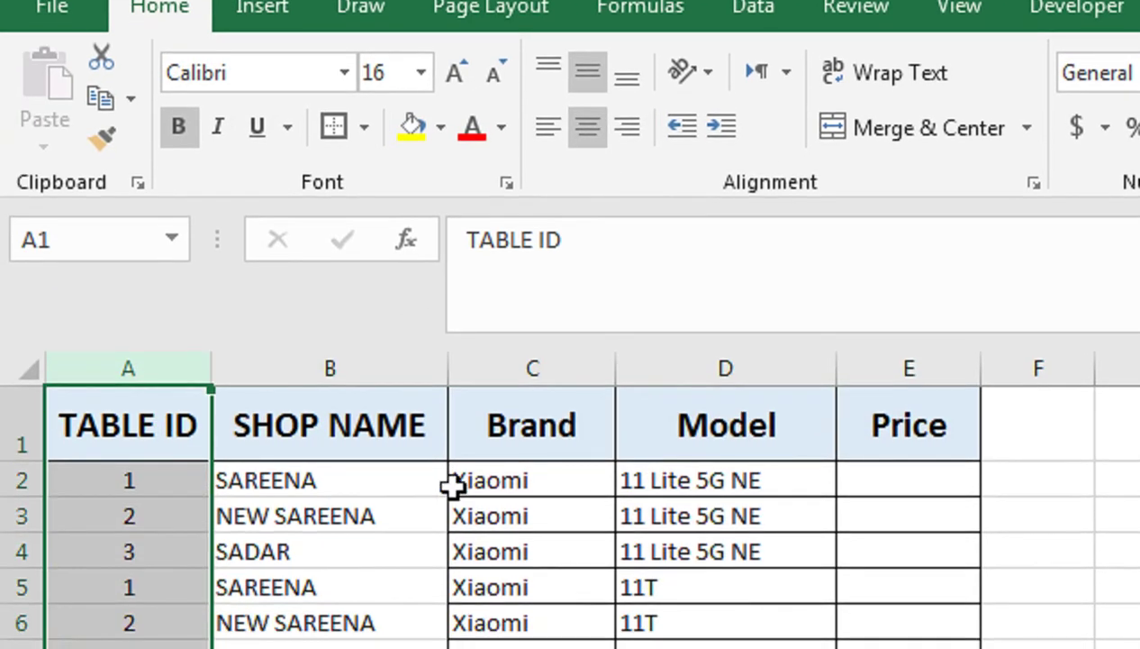
# - Apply all borders to the data cells of the TABLE ID and SHOP NAME columns
pyautogui.moveTo(436, 495); pyautogui.dragTo(155, 448)
pyautogui.scroll(8, 179, 329)
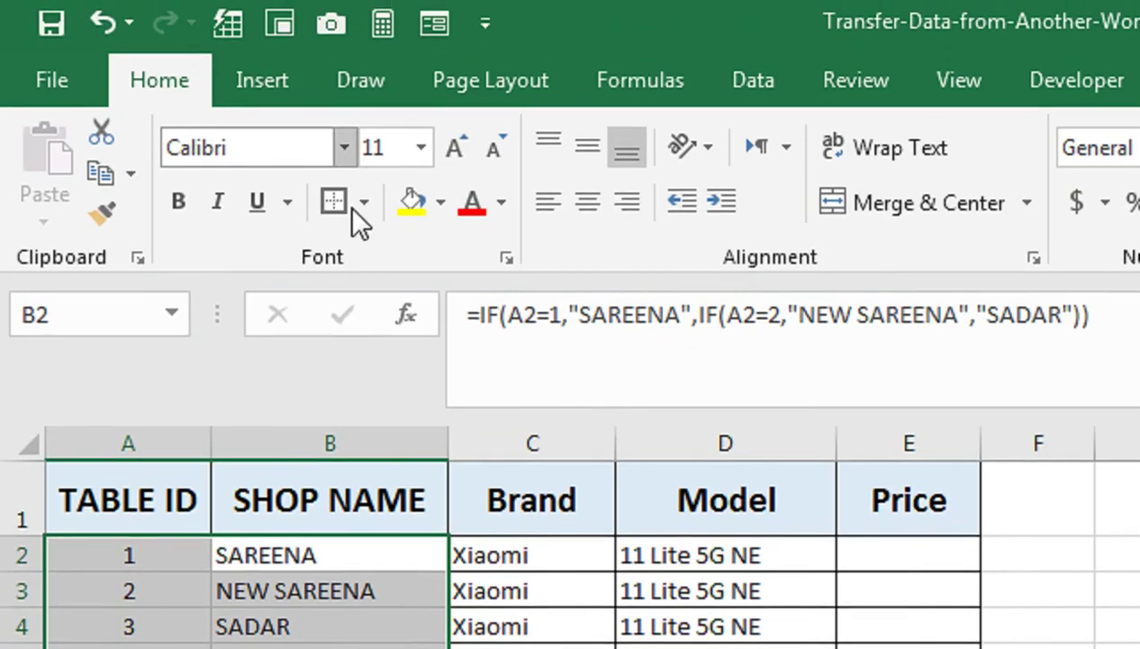
pyautogui.click(363, 202)
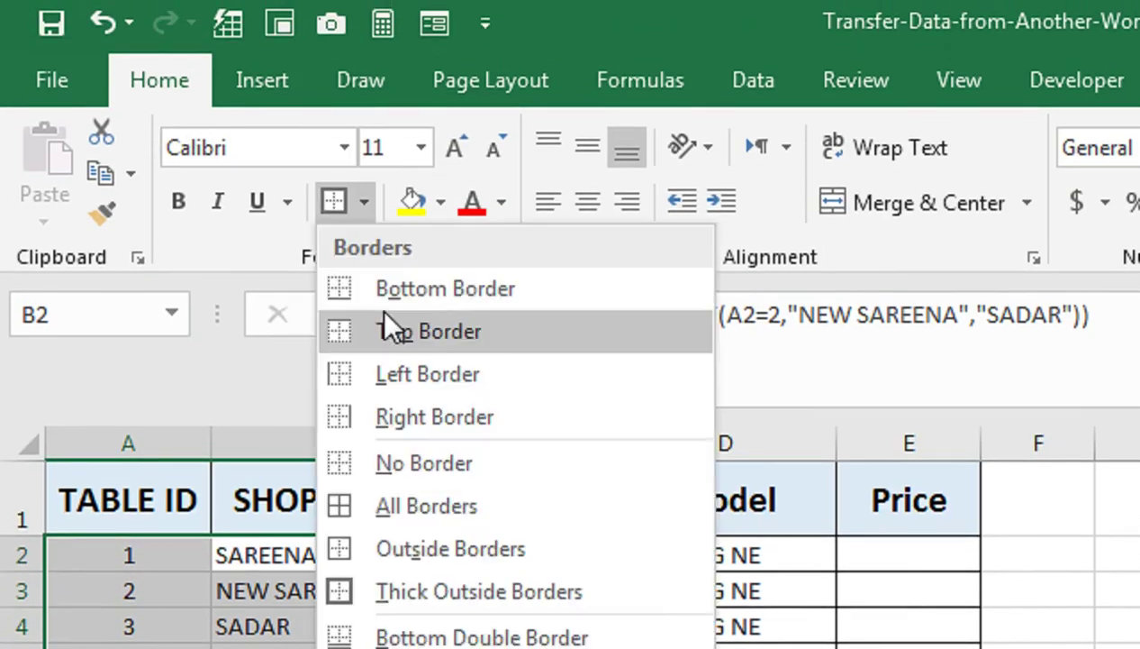
pyautogui.click(446, 550)
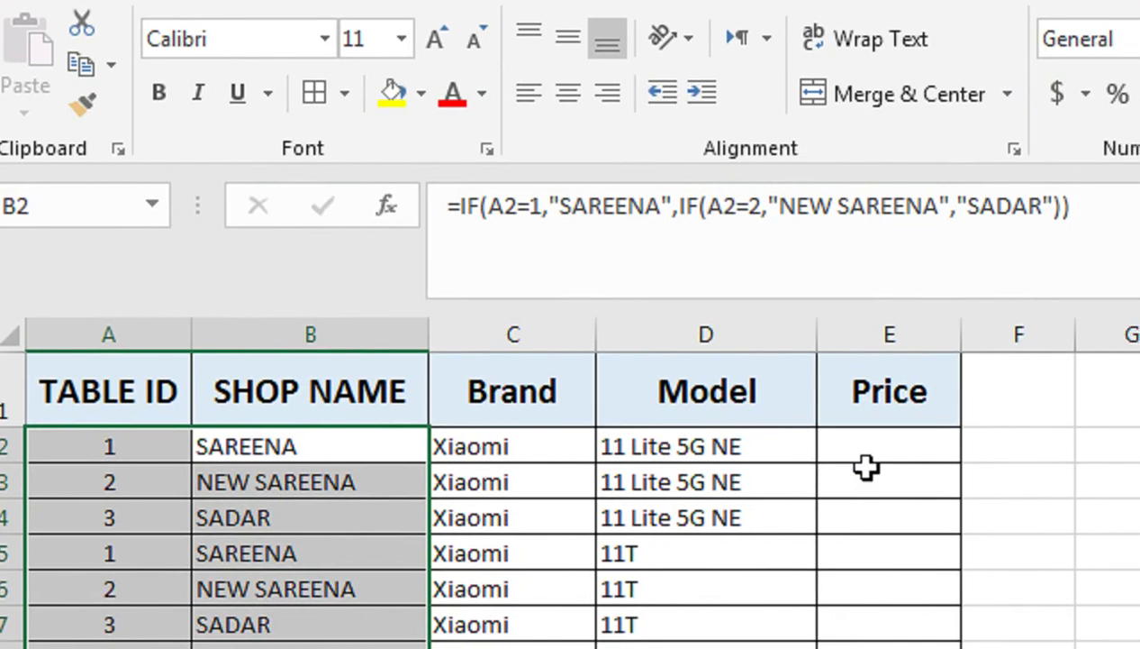
# - Begin a price formula in E2 with VLOOKUP on model D2 and a nested CHOOSE indexed by A2: =VLOOKUP(D2,CHOOSE(A2,
pyautogui.click(881, 441)
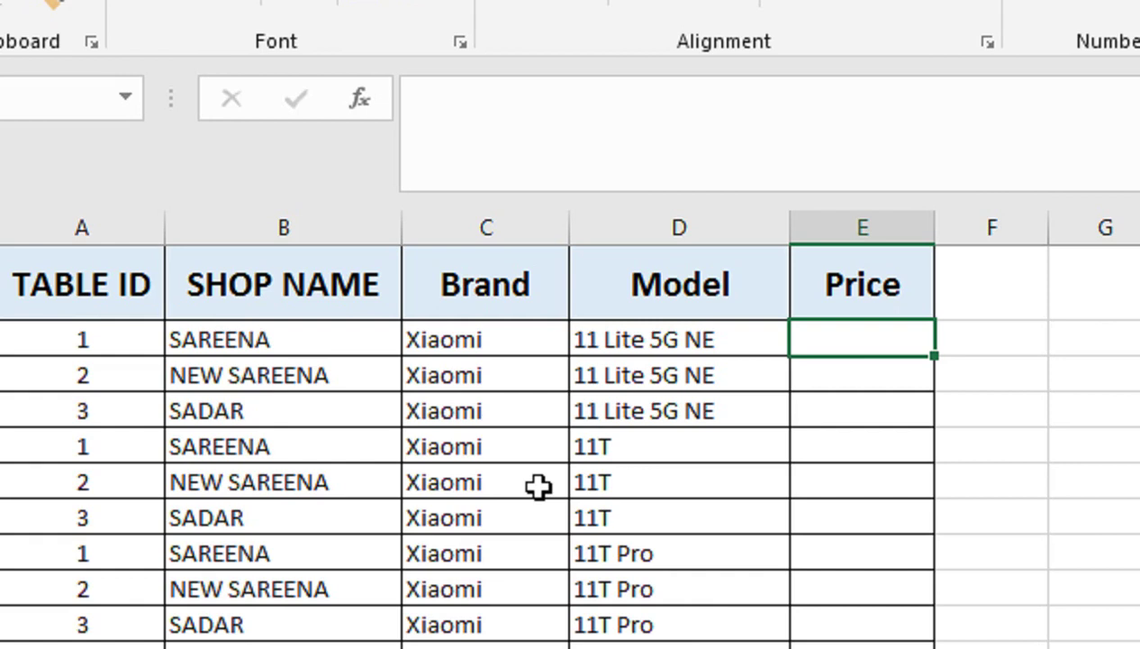
pyautogui.write('=VLOOKUP(')
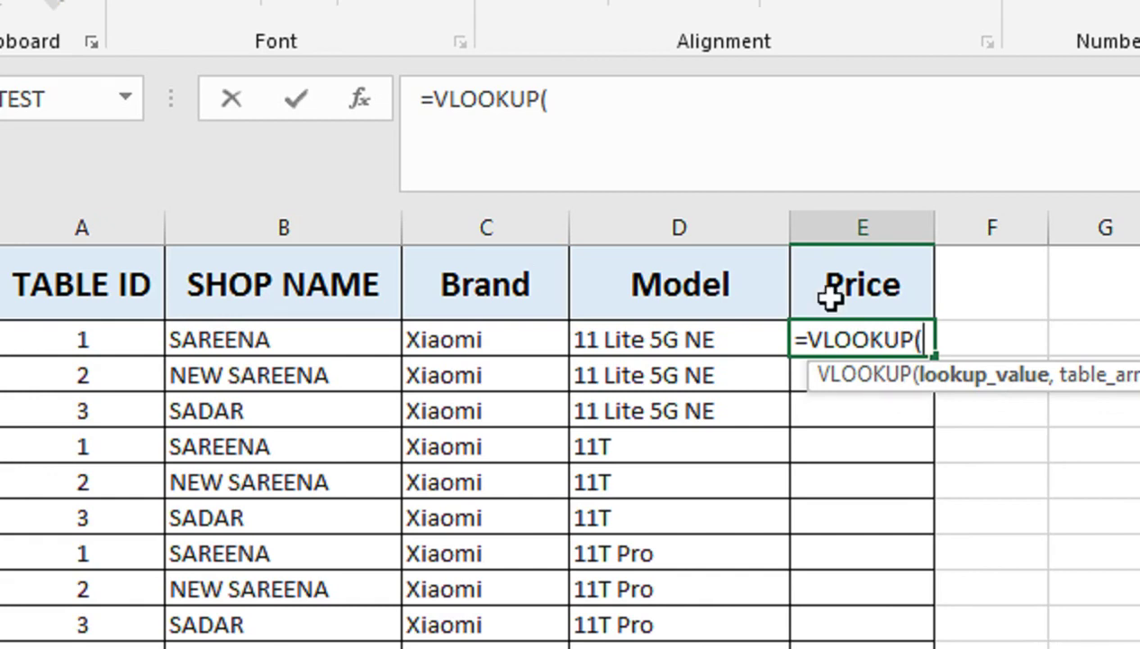
pyautogui.click(776, 339)
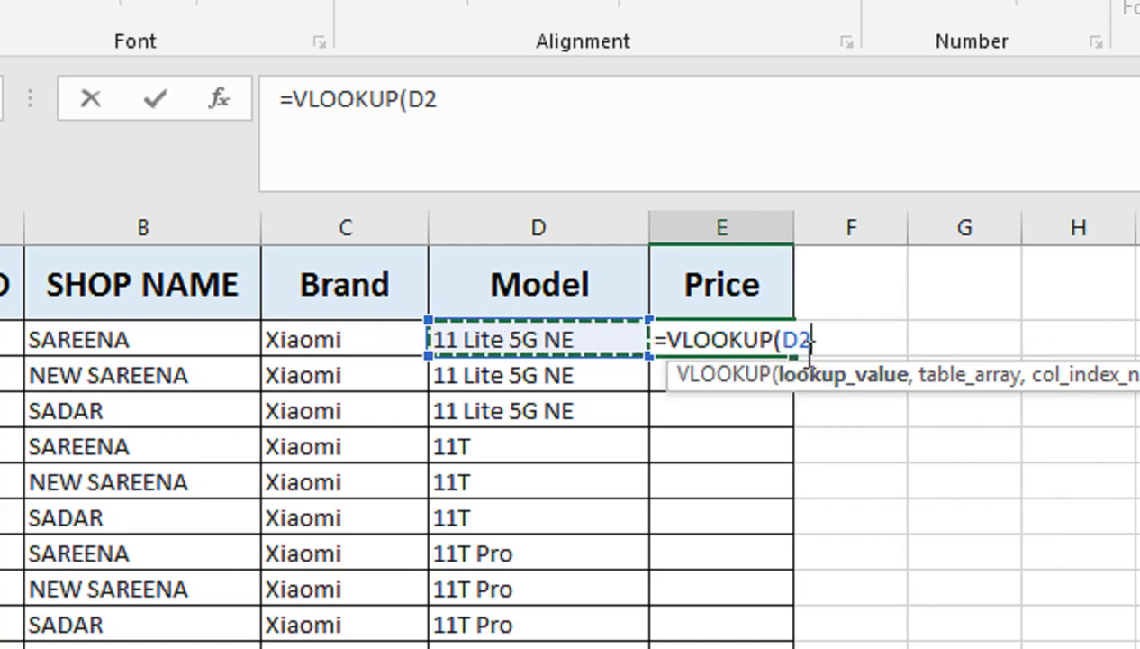
pyautogui.write(',')
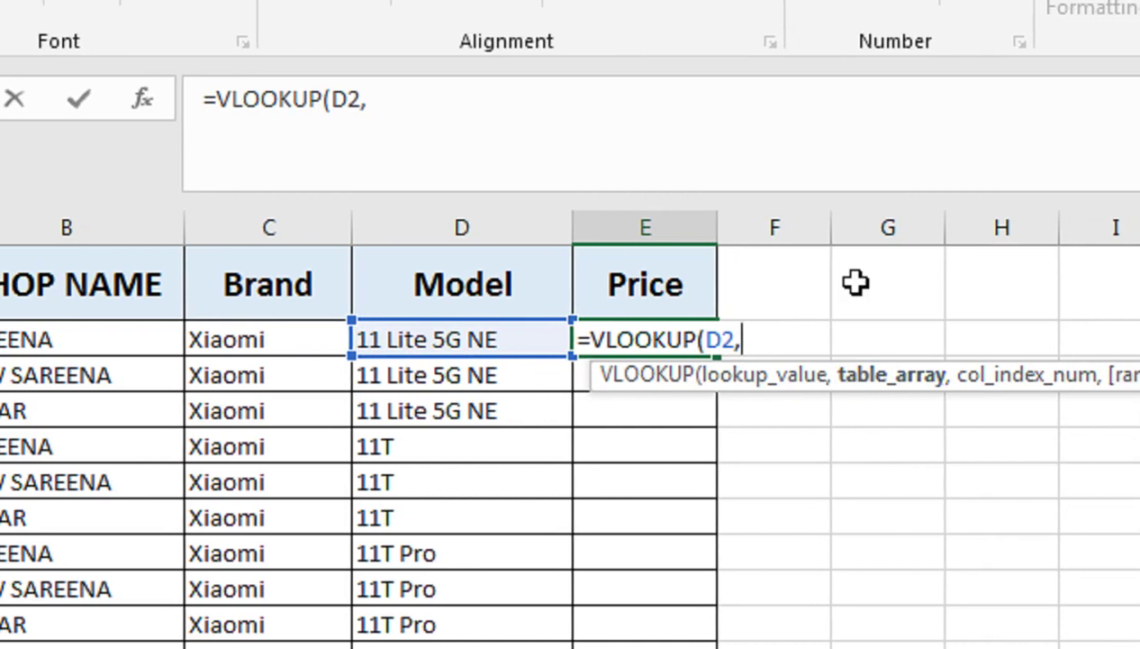
pyautogui.write('CHOOSE(')
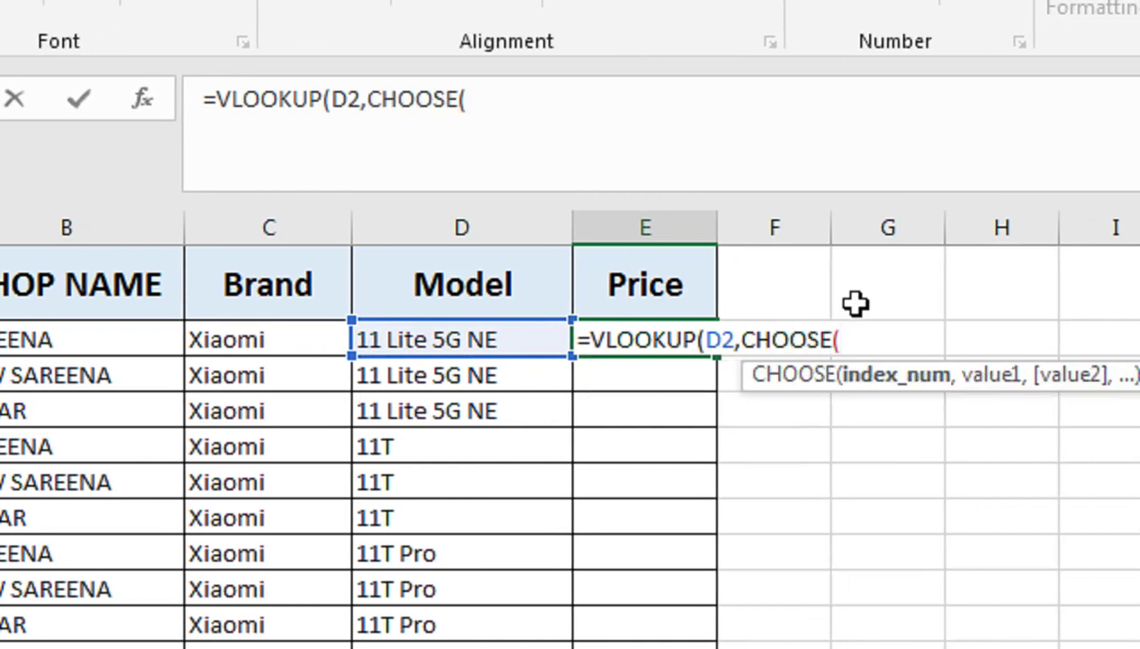
pyautogui.click(97, 342)
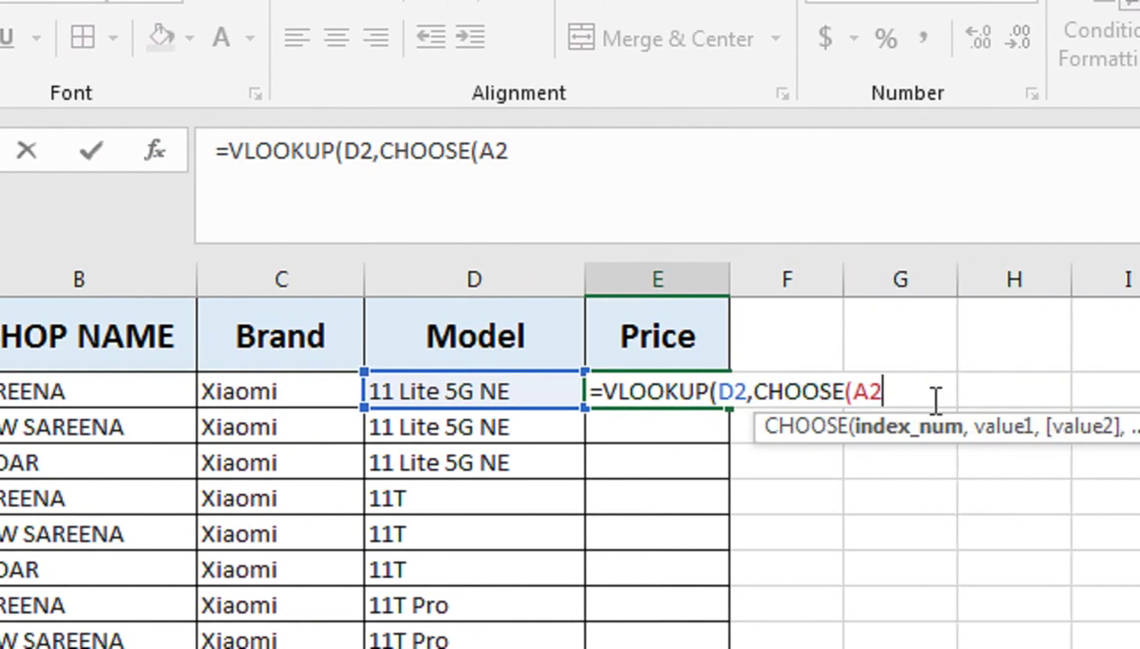
pyautogui.write(',')
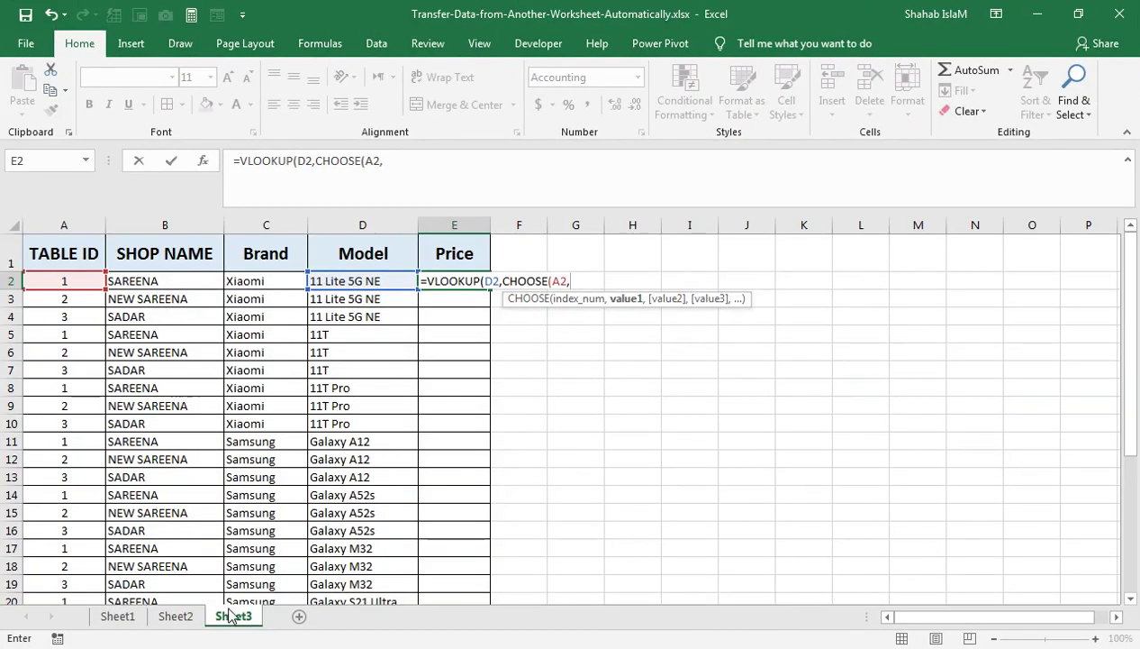
# - Reference the Model and Price columns of the SAREENA market table, Sheet2!C4:D14, as the first CHOOSE value
pyautogui.click(176, 617)
pyautogui.moveTo(93, 322); pyautogui.dragTo(285, 534)
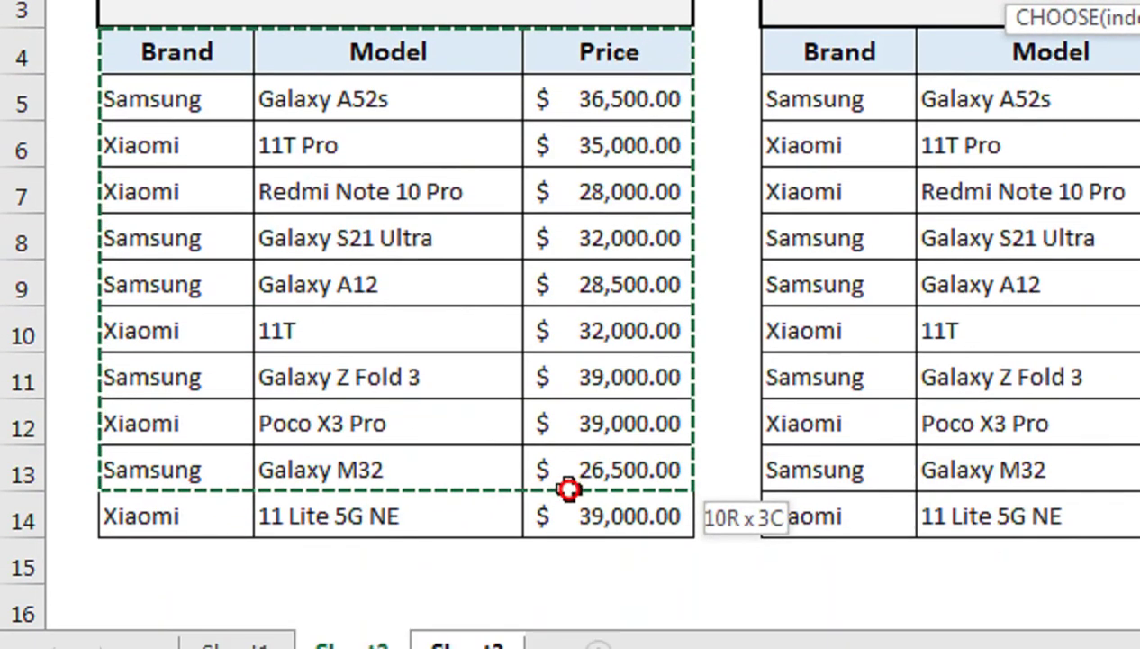
pyautogui.moveTo(568, 487); pyautogui.dragTo(566, 520)
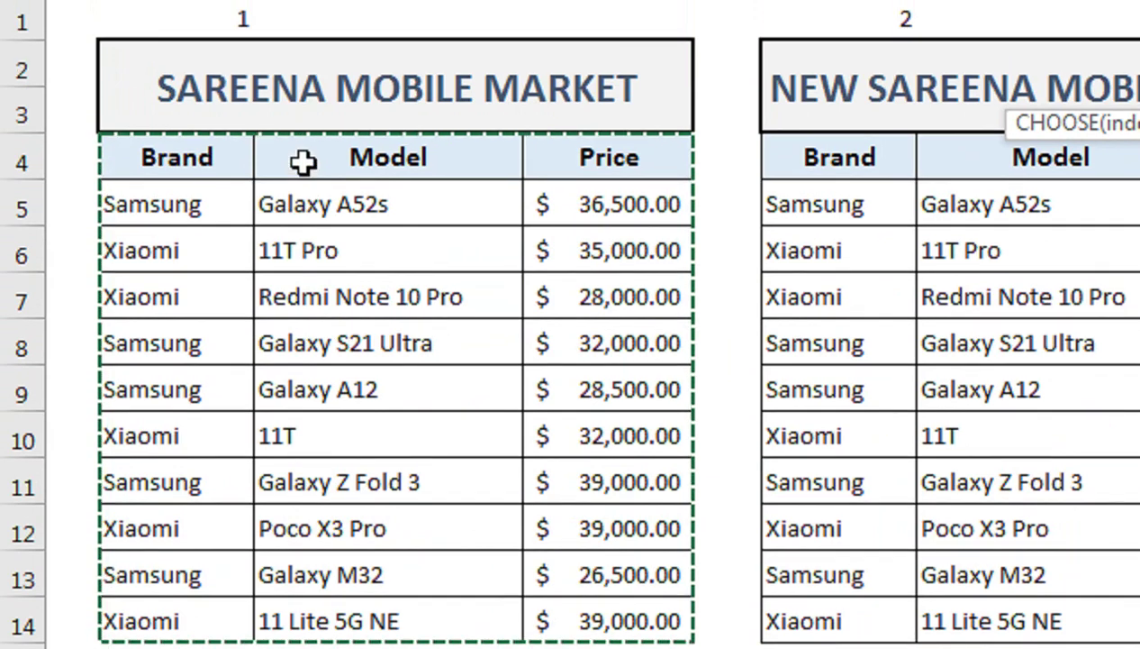
pyautogui.moveTo(303, 155); pyautogui.dragTo(545, 606)
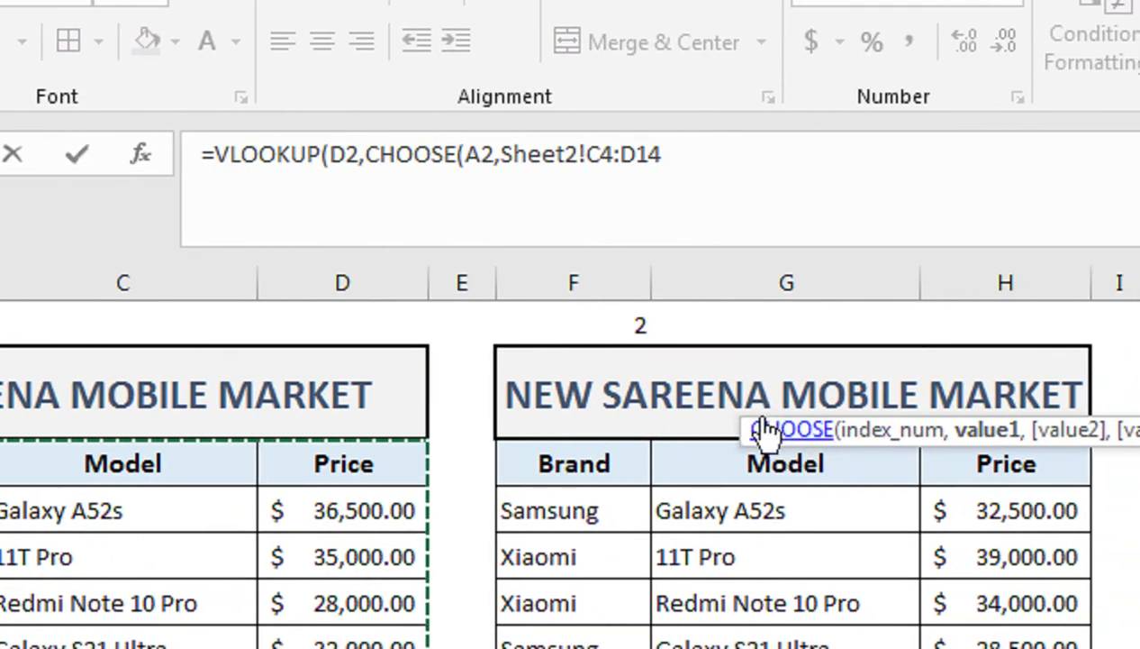
pyautogui.moveTo(973, 438); pyautogui.dragTo(481, 196)
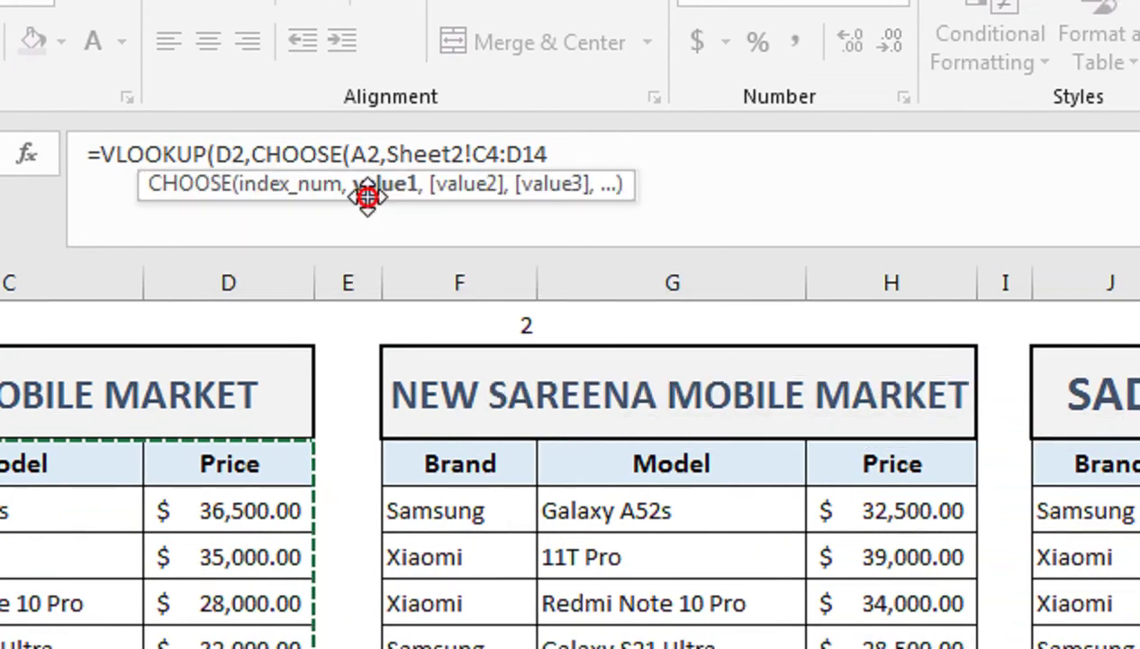
pyautogui.moveTo(367, 196); pyautogui.dragTo(331, 213)
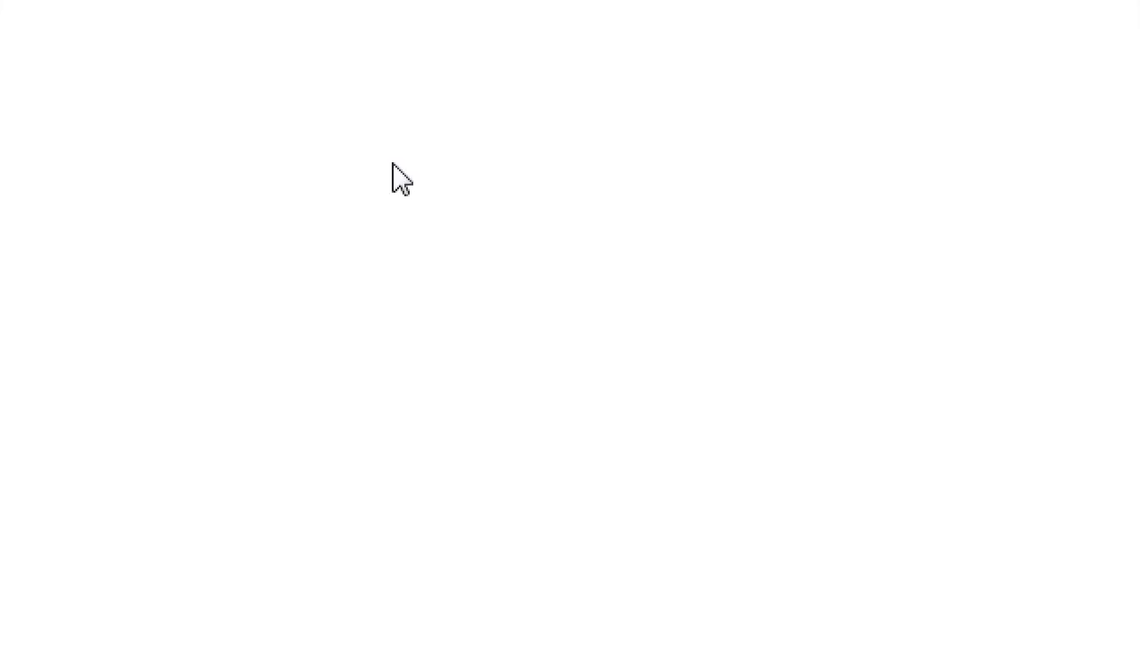
pyautogui.click(603, 170)
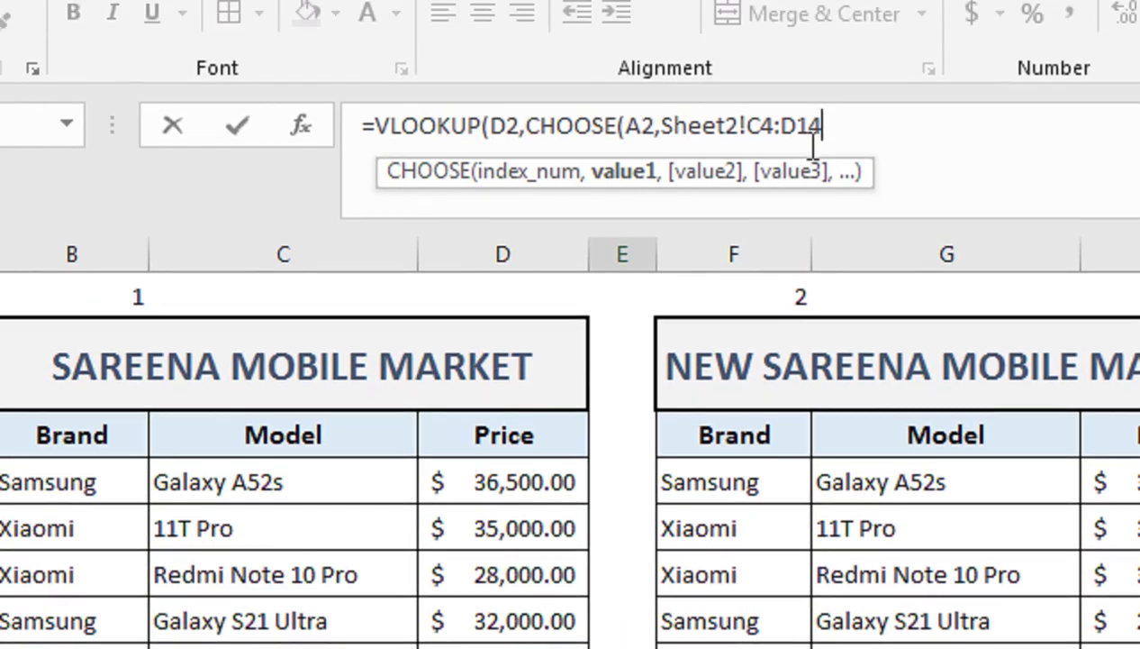
# - Add Sheet2!G4:H14 from the NEW SAREENA table and Sheet2!K5:K14 from the SADAR table as the second and third CHOOSE values
pyautogui.write(',')
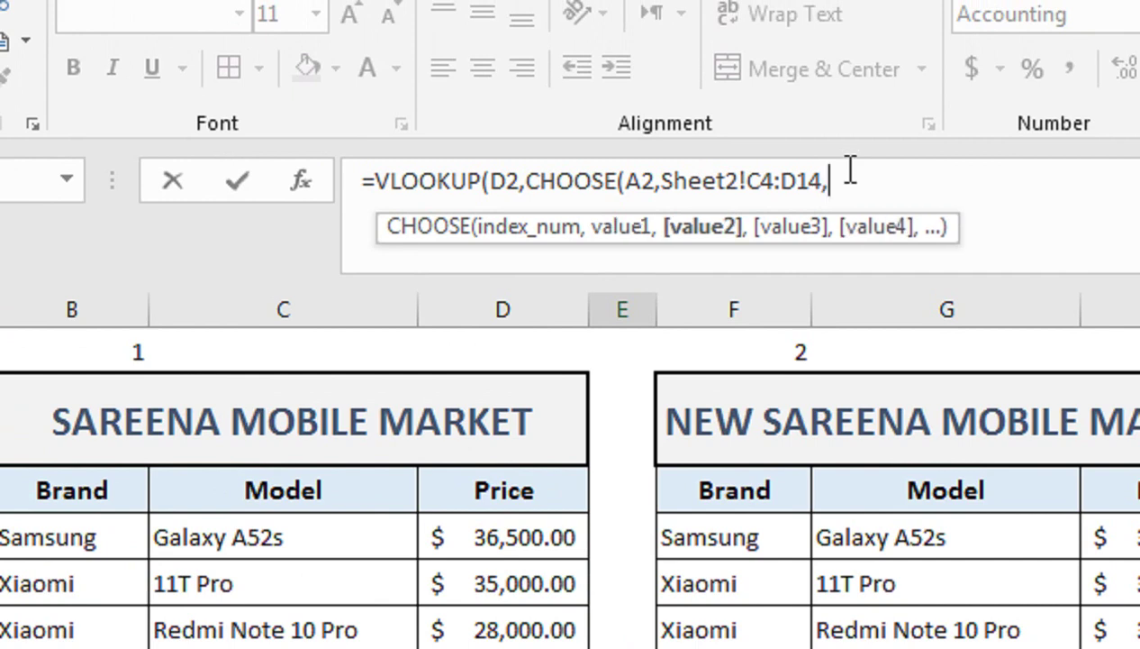
pyautogui.click(773, 487)
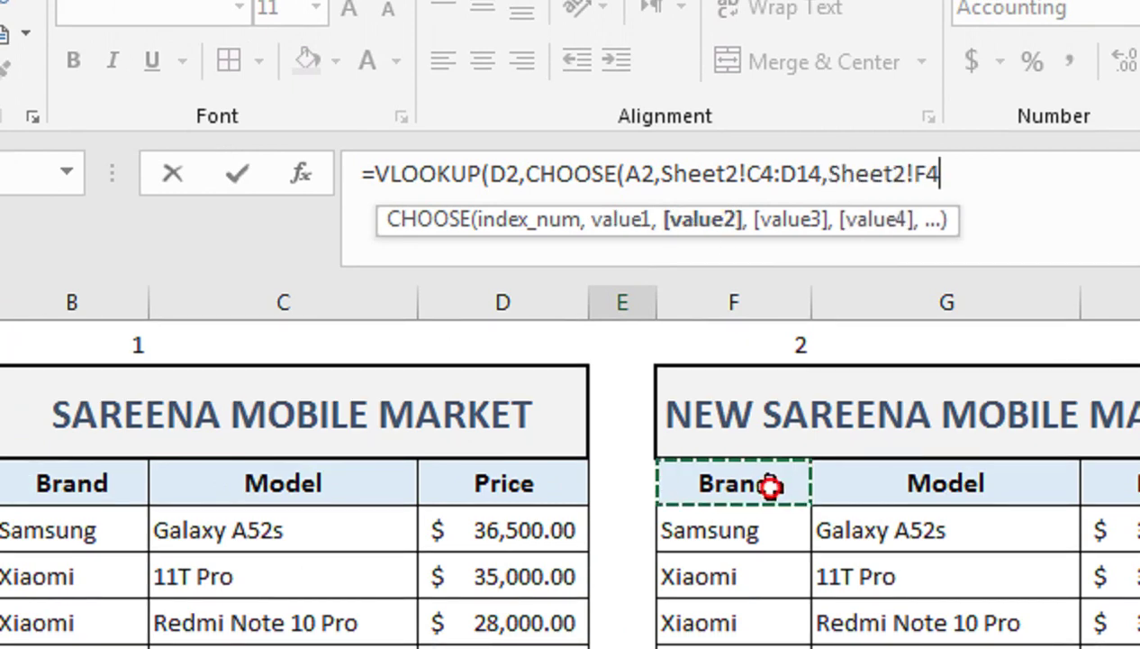
pyautogui.moveTo(878, 487); pyautogui.dragTo(1139, 648)
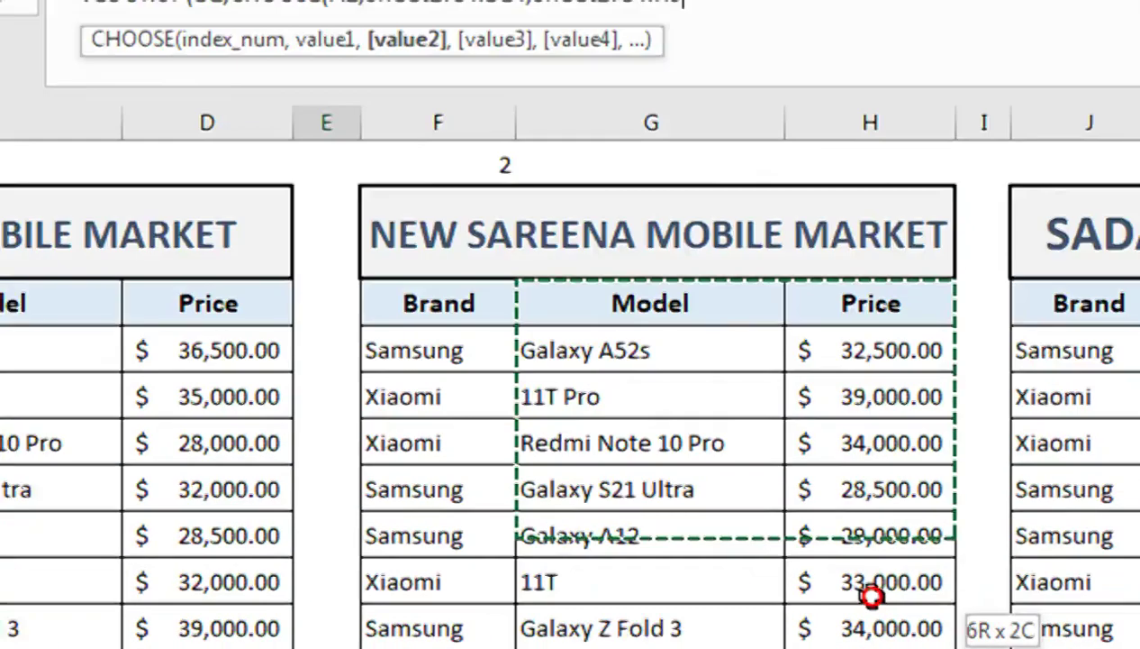
pyautogui.moveTo(871, 595); pyautogui.dragTo(840, 648)
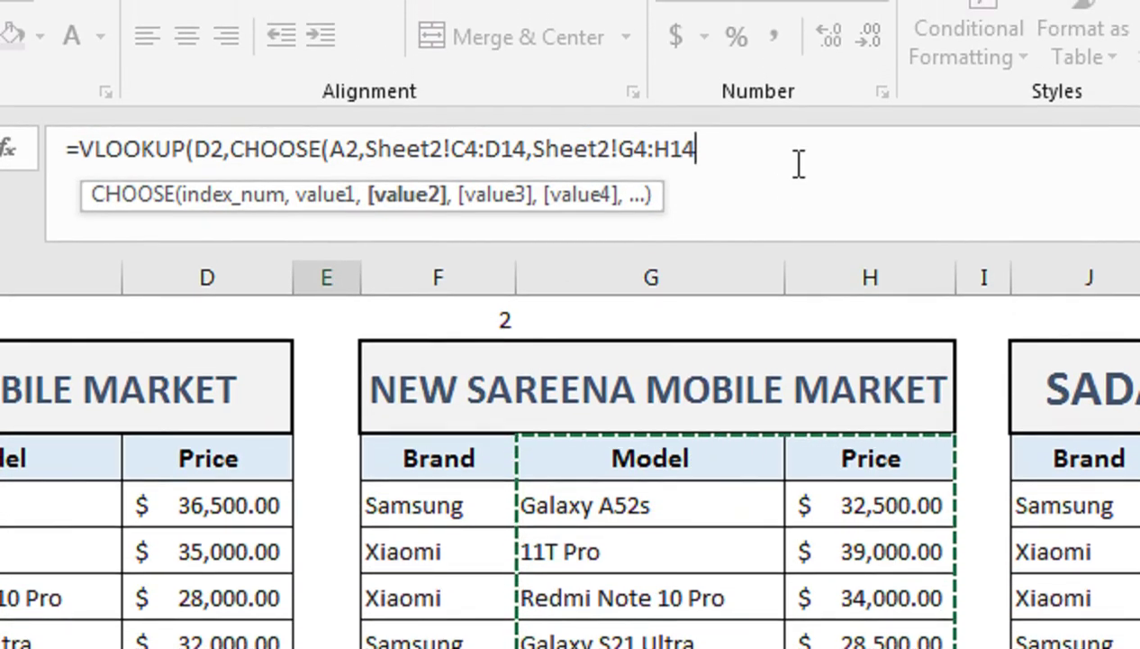
pyautogui.write(',')
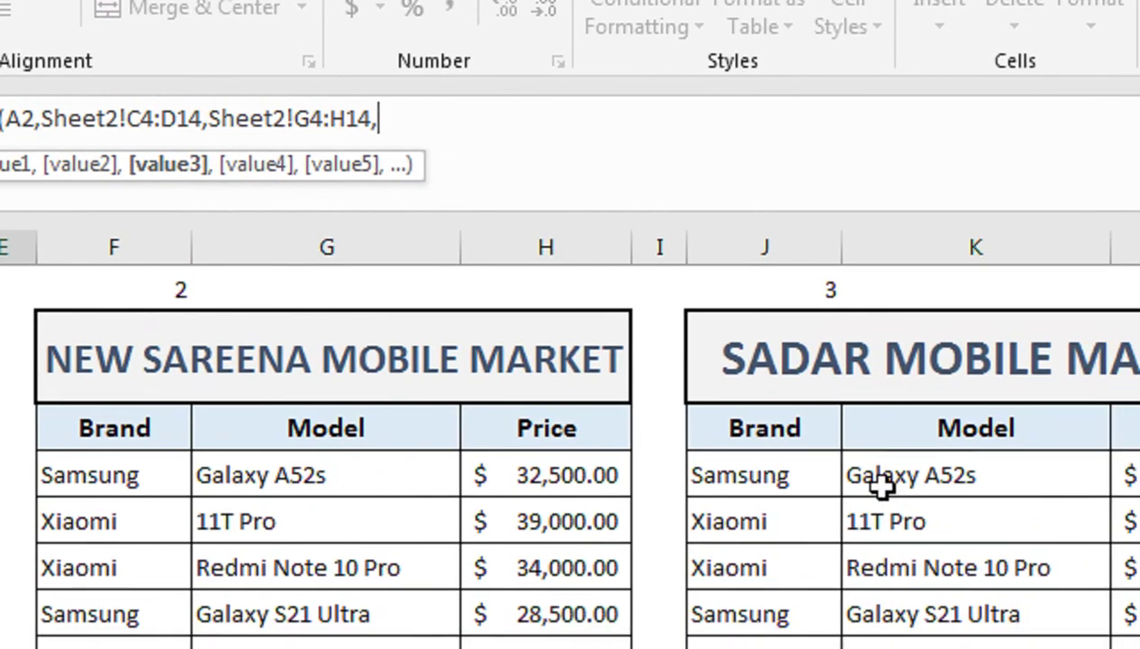
pyautogui.moveTo(880, 486); pyautogui.dragTo(1063, 648)
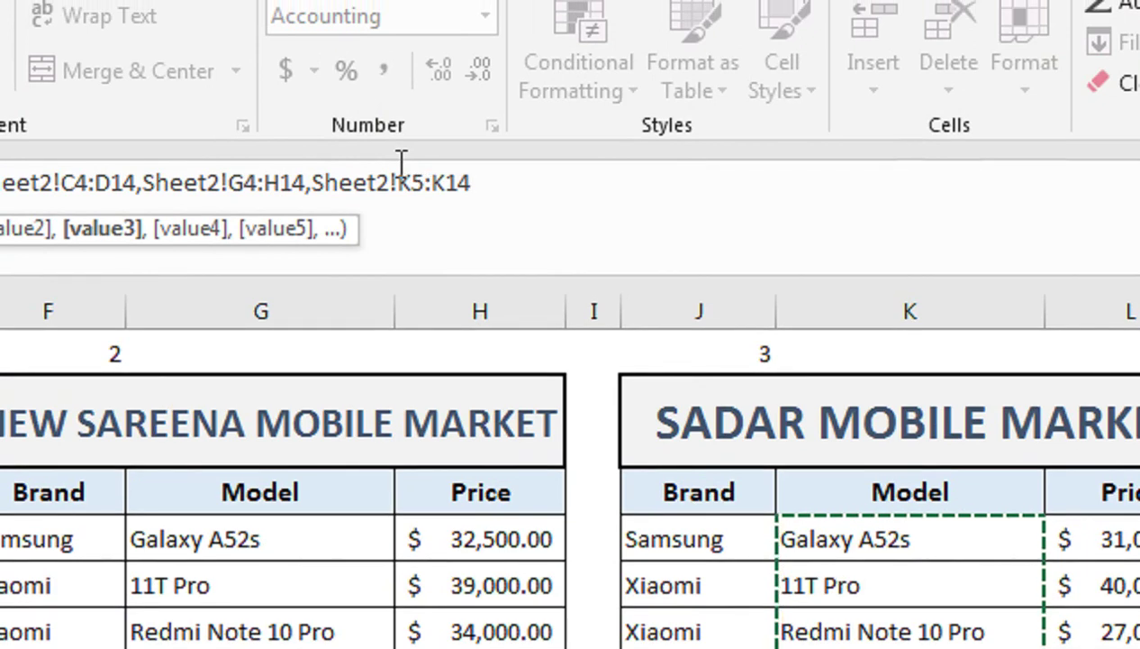
# - Make the three Sheet2 ranges in the formula absolute: $K$5:$K$14, $G$4:$H$14 and $C$4:$D$14
pyautogui.press('F4')
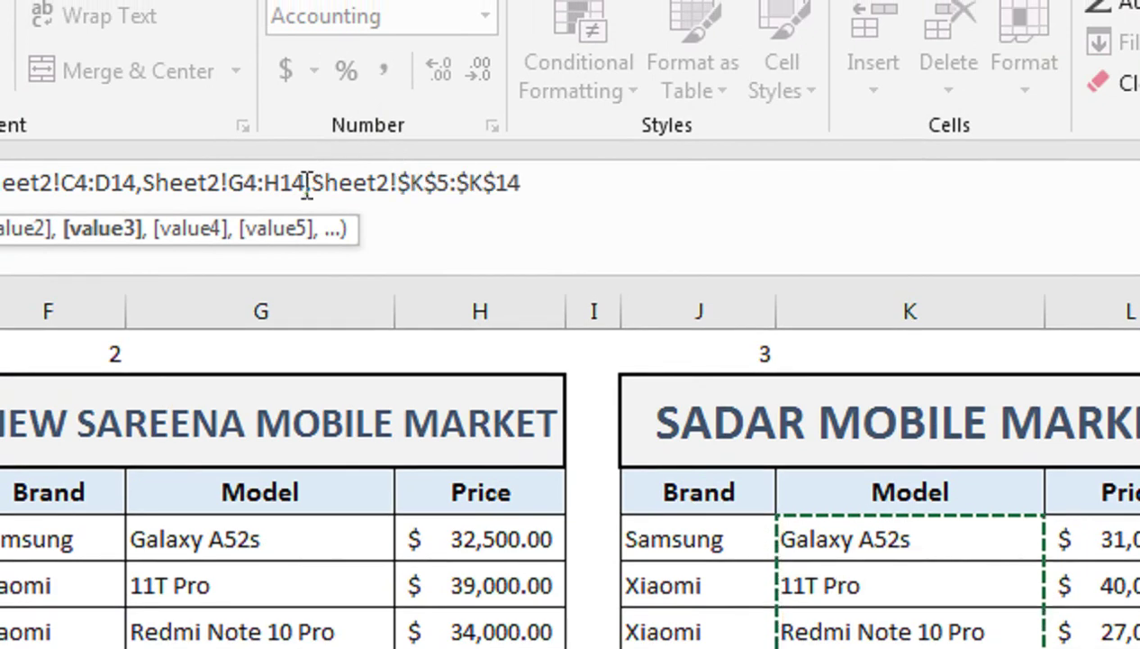
pyautogui.moveTo(308, 183); pyautogui.dragTo(230, 183)
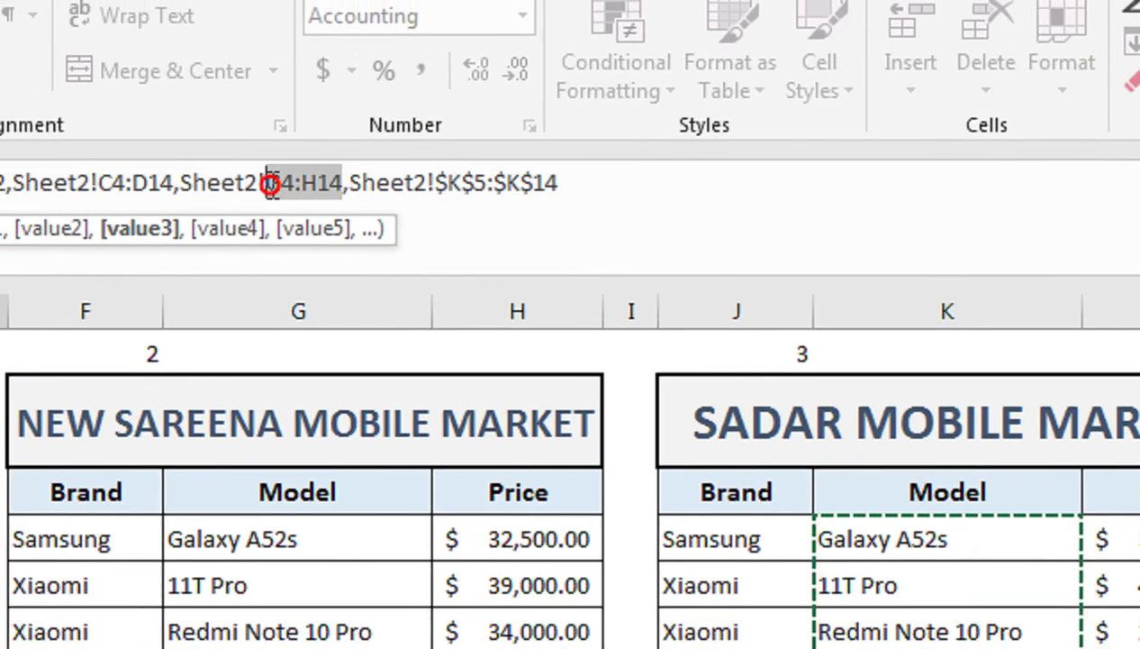
pyautogui.press('F4')
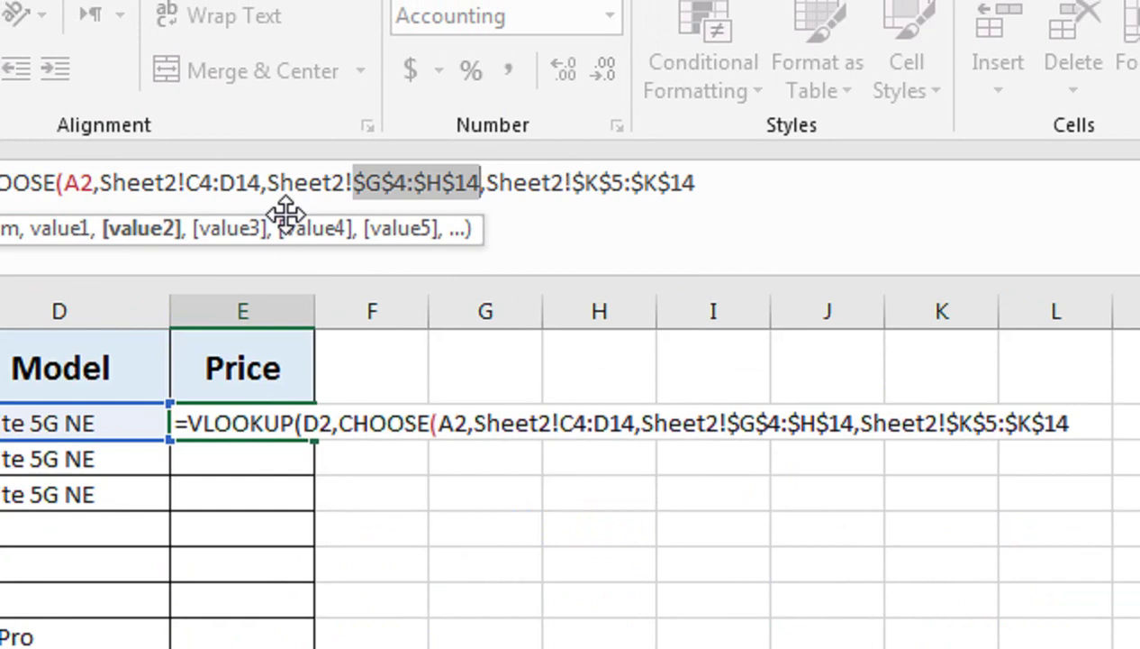
pyautogui.moveTo(265, 182); pyautogui.dragTo(188, 184)
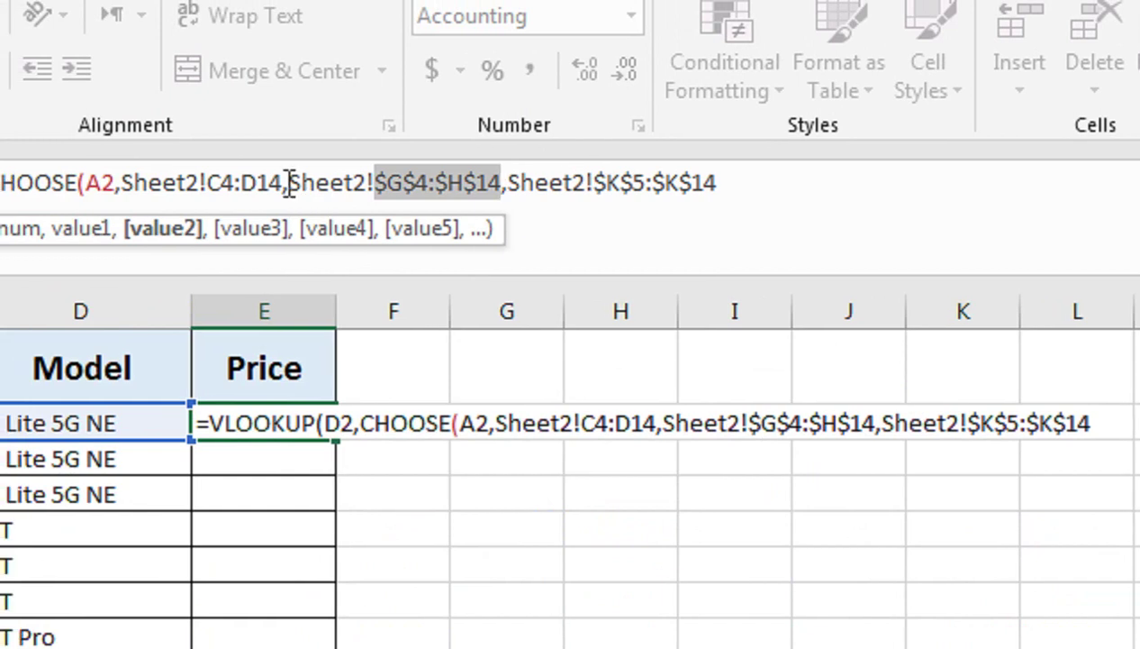
pyautogui.press('F4')
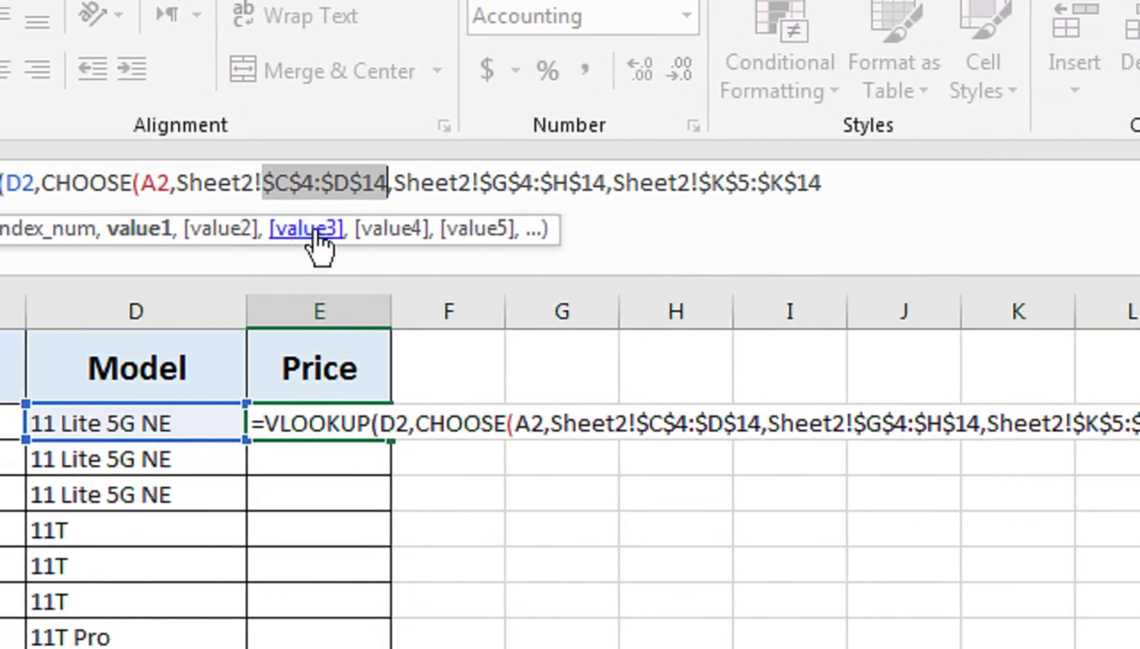
# - Close the CHOOSE function in the E2 formula and set VLOOKUP's column index number to 2
pyautogui.click(887, 182)
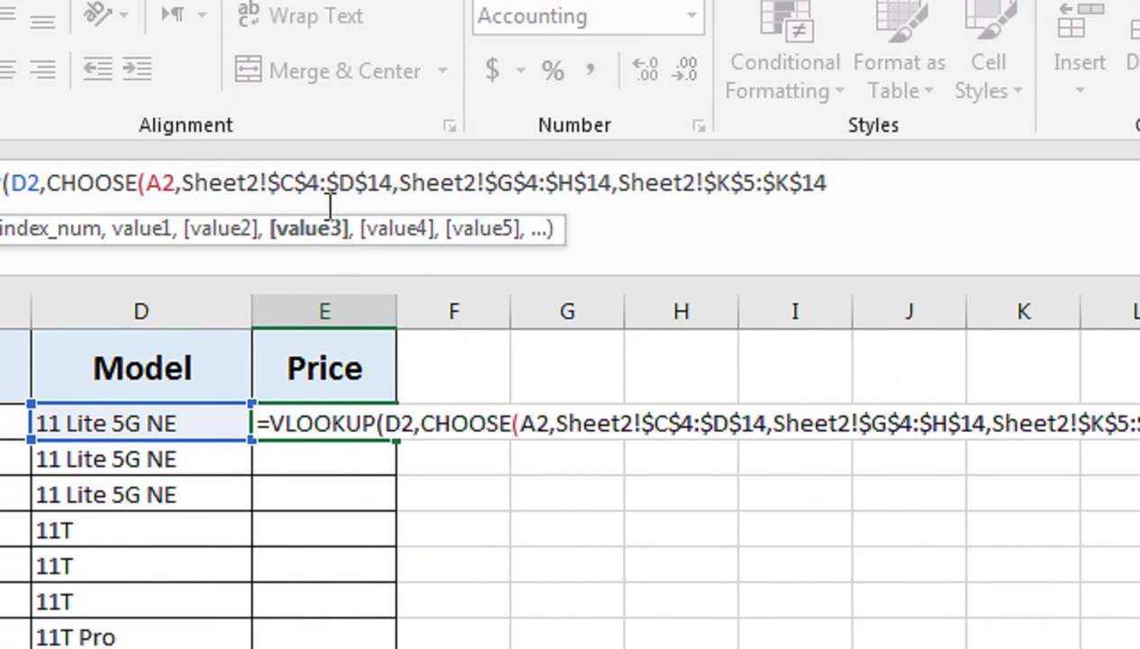
pyautogui.write(')')
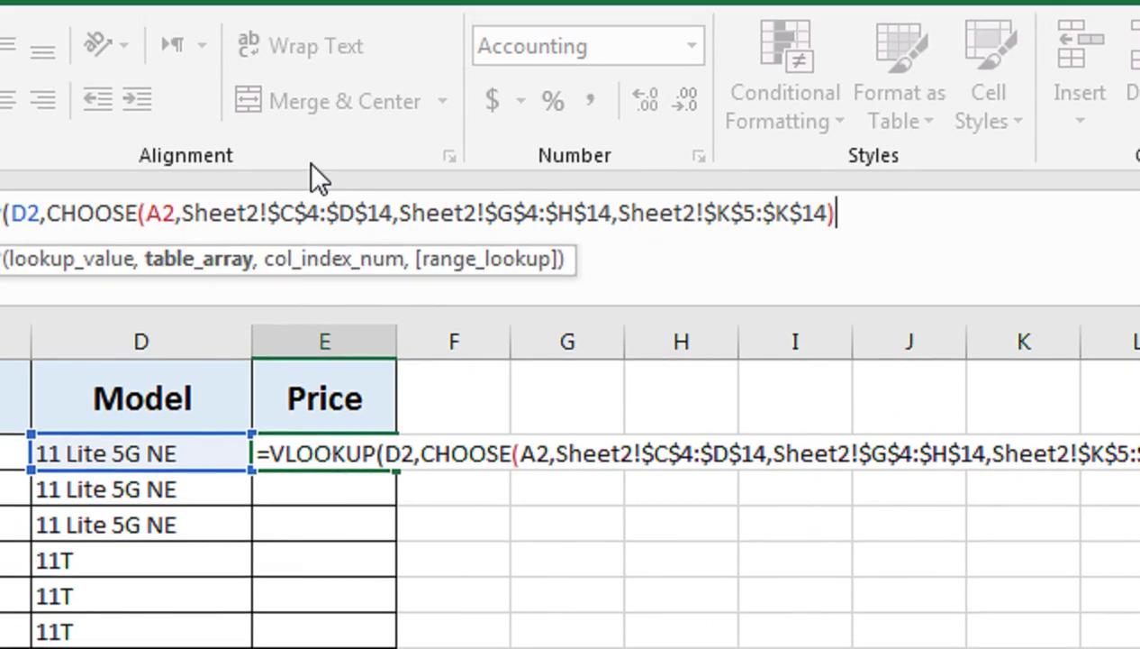
pyautogui.write(',')
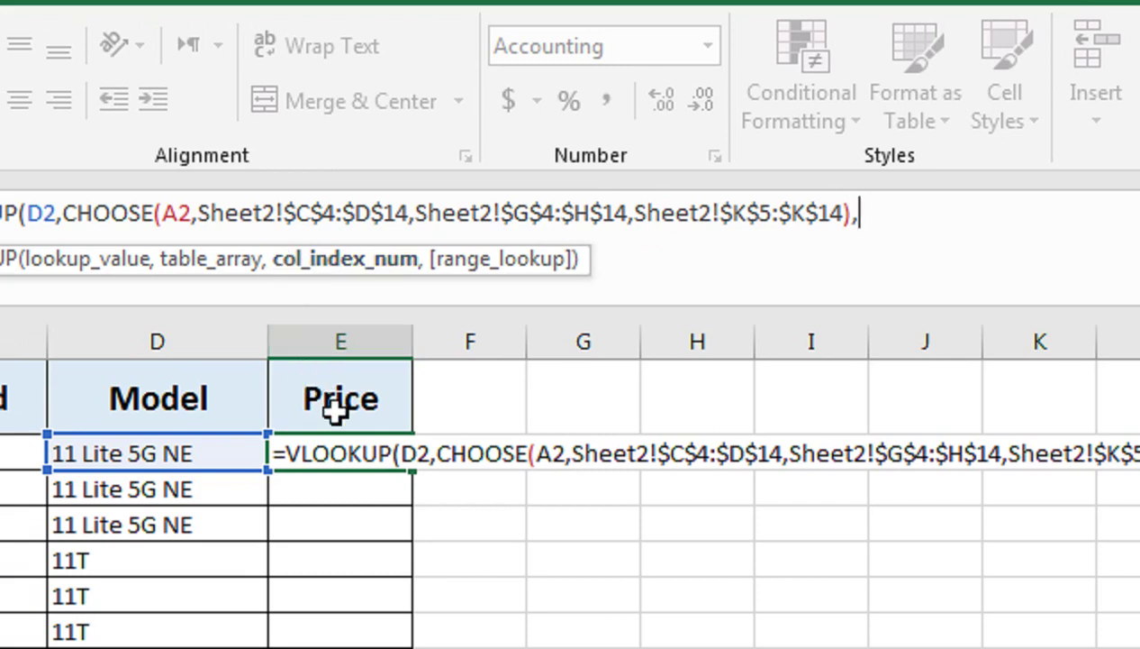
pyautogui.write(',')
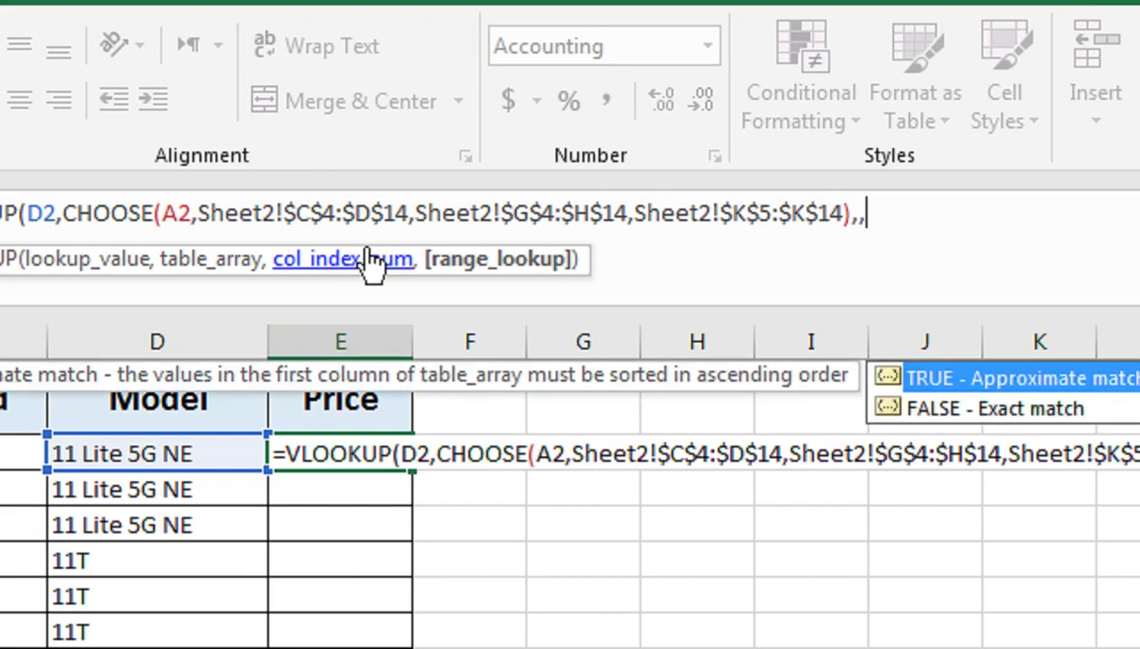
pyautogui.press('BackSpace')
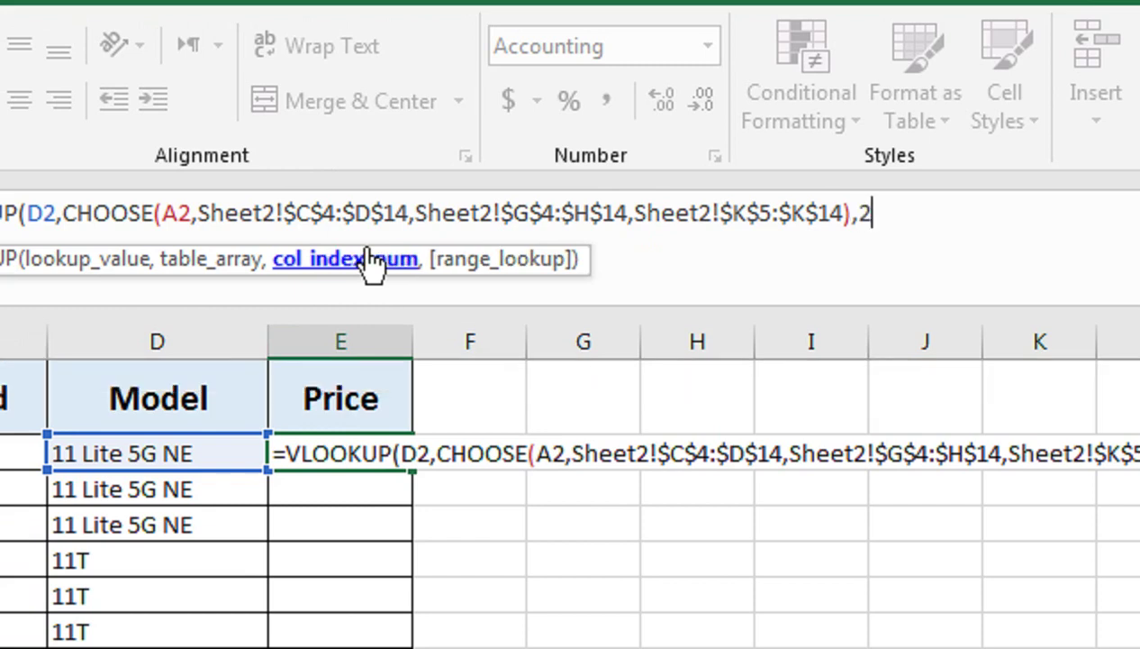
pyautogui.write(',')
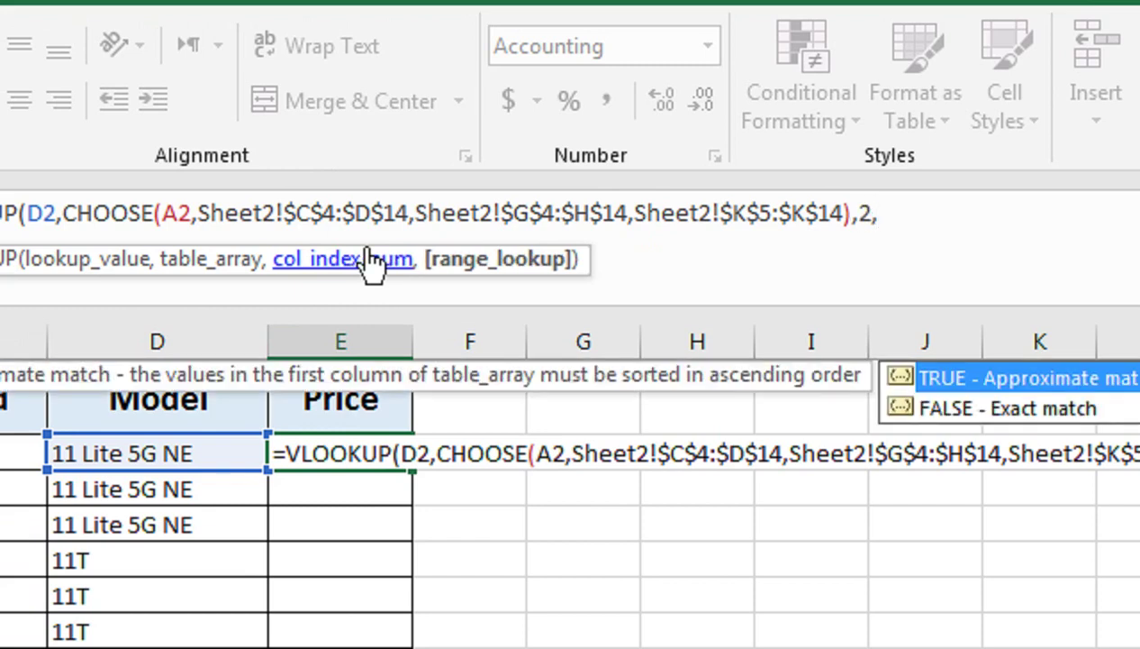
# - Set VLOOKUP's range lookup to FALSE for an exact match, close the function and enter the formula in E2
pyautogui.press('Down')
pyautogui.write(')')
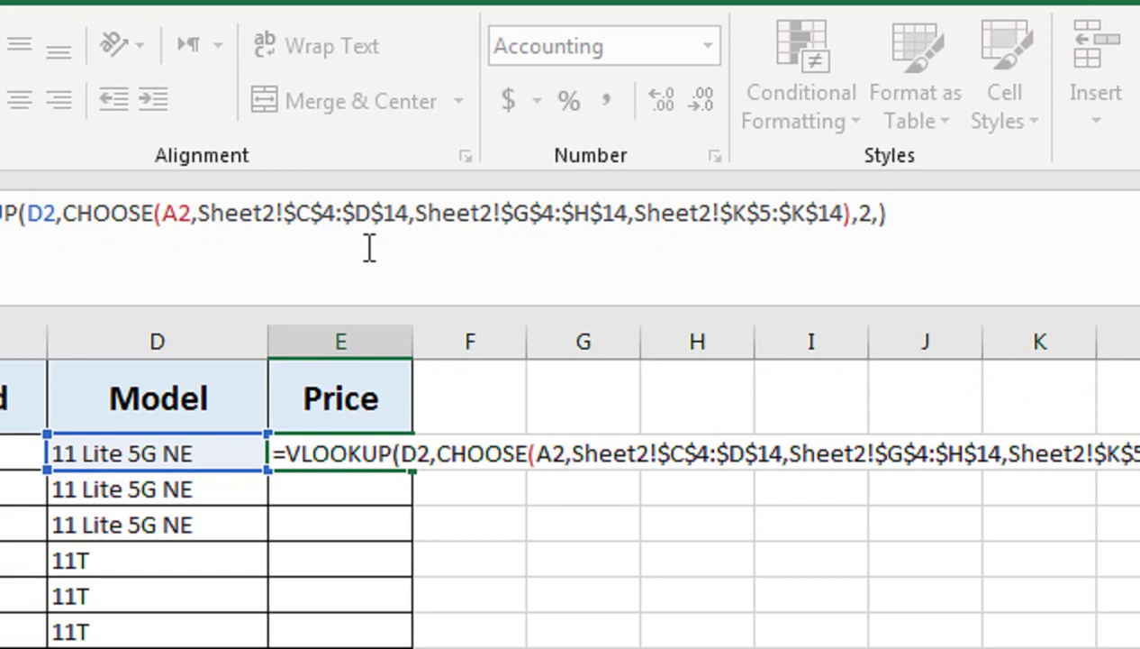
pyautogui.press('Left')
pyautogui.press('Down')
pyautogui.press('Tab')
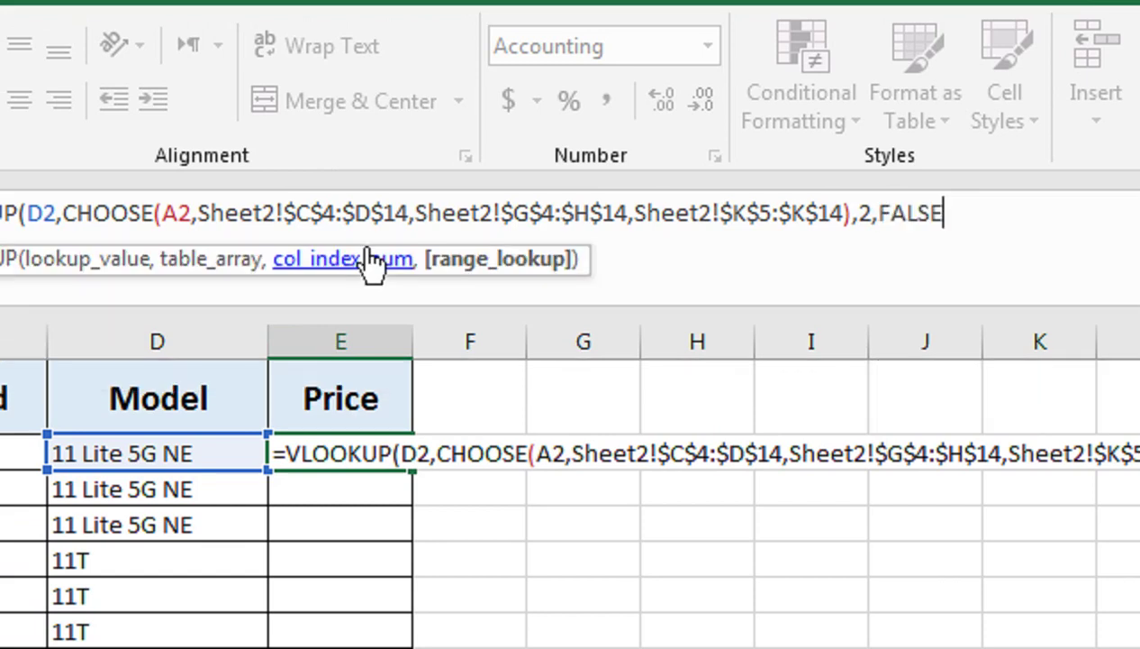
pyautogui.press('Right')
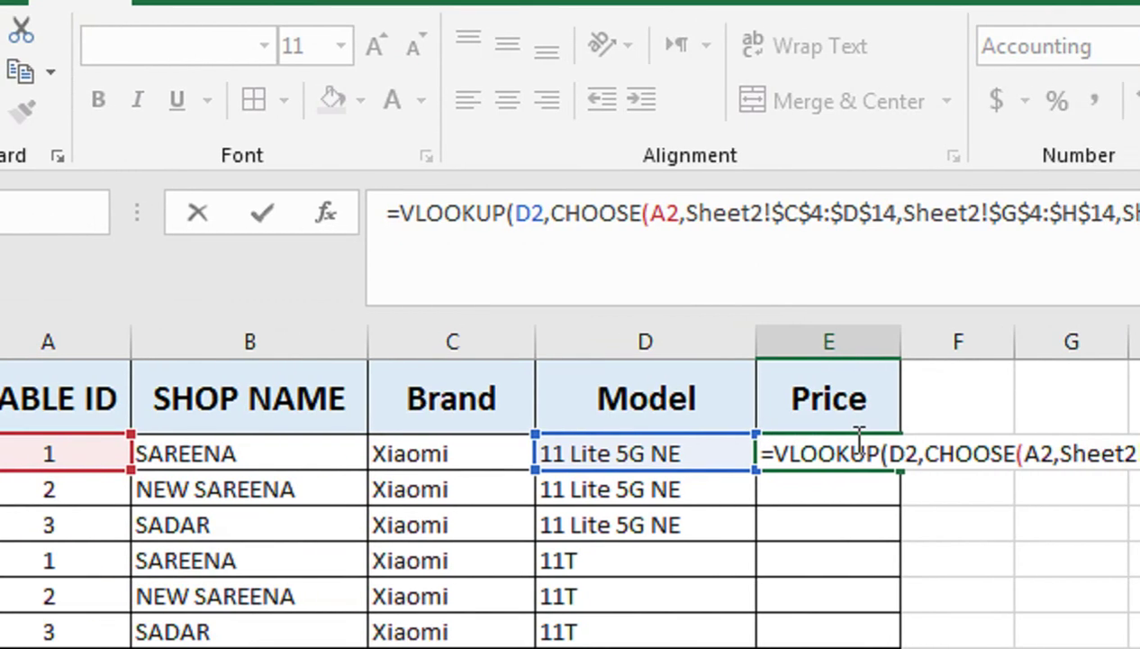
pyautogui.press('Return')
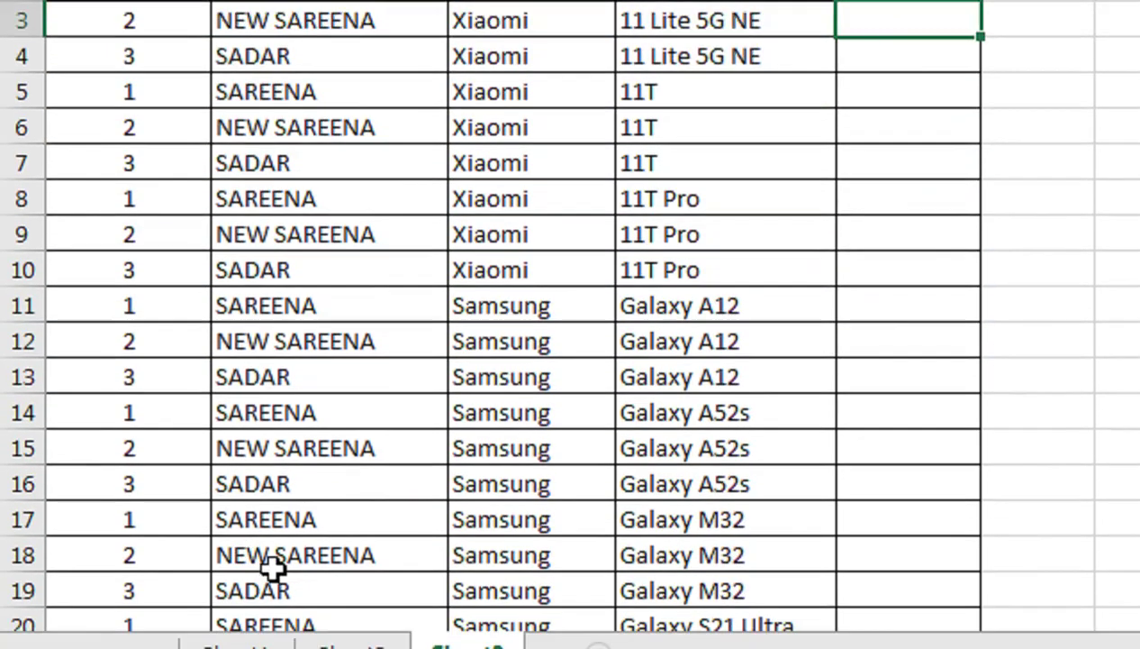
# - Compare the E2 result with the 11 Lite 5G NE price in the SAREENA table on Sheet2
pyautogui.click(356, 643)
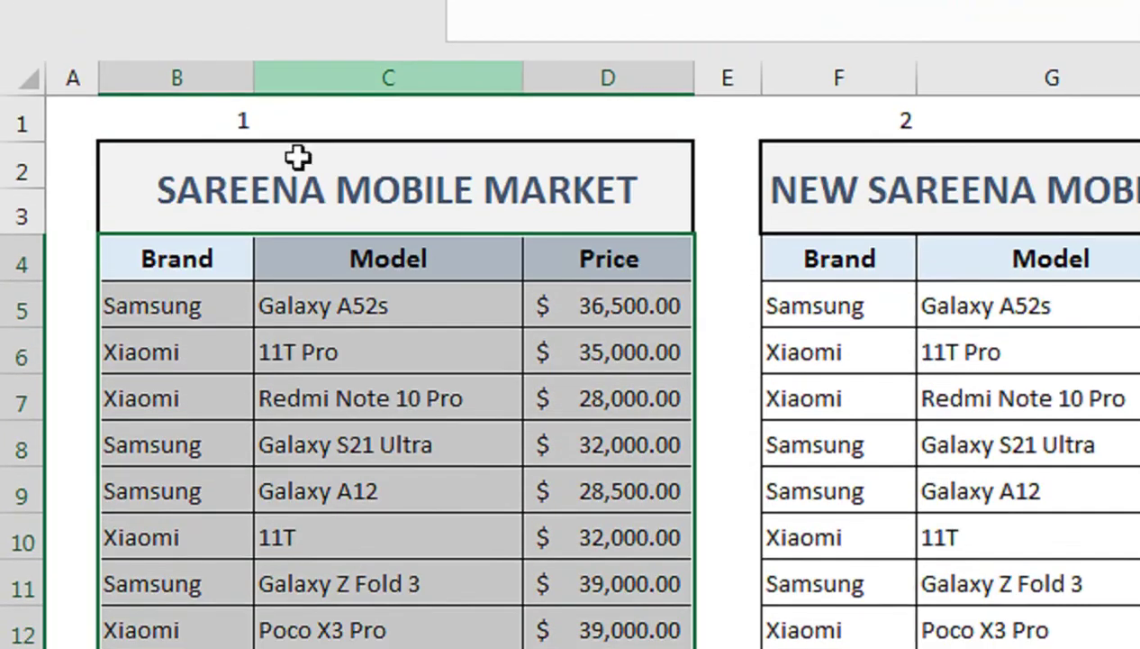
pyautogui.click(232, 291)
pyautogui.click(297, 304)
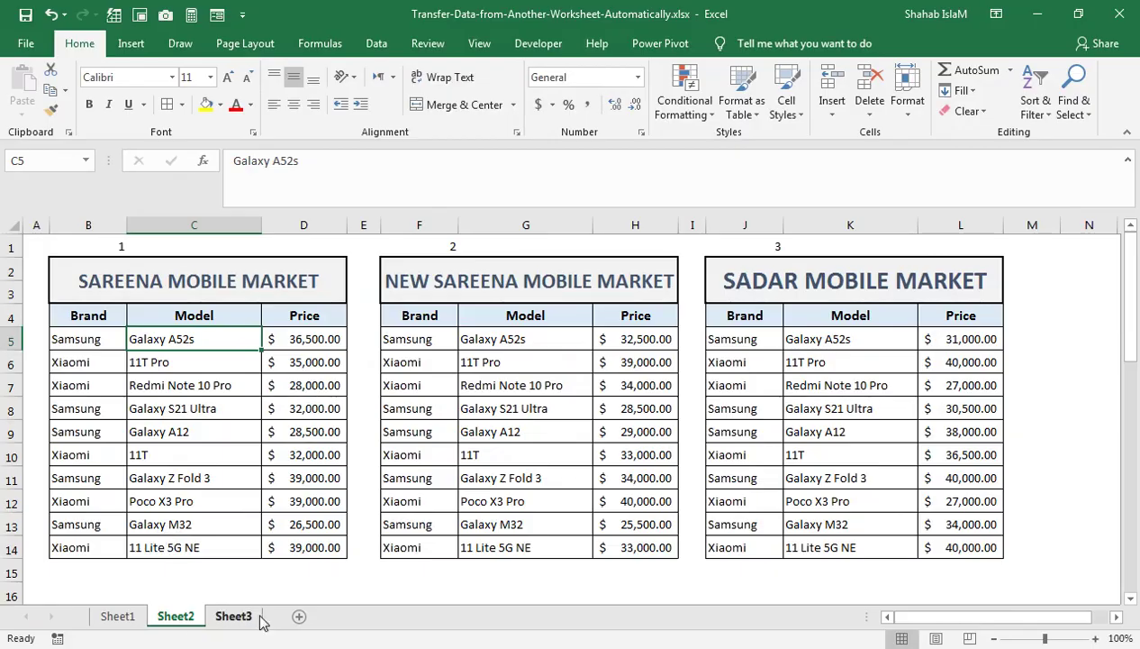
pyautogui.click(234, 616)
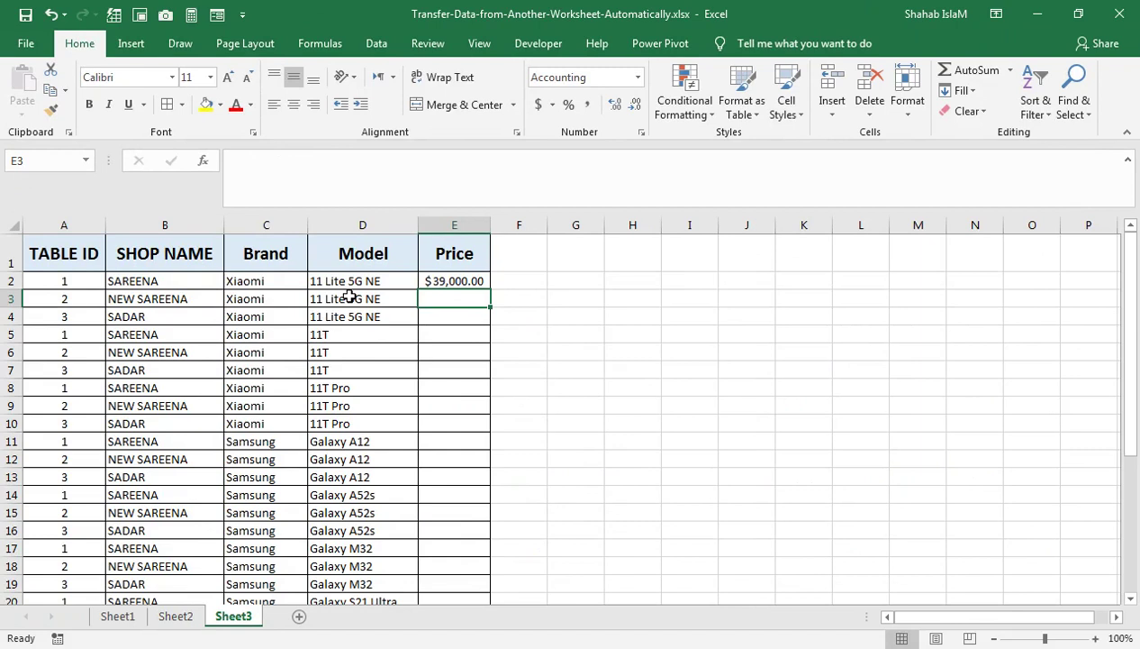
pyautogui.click(162, 618)
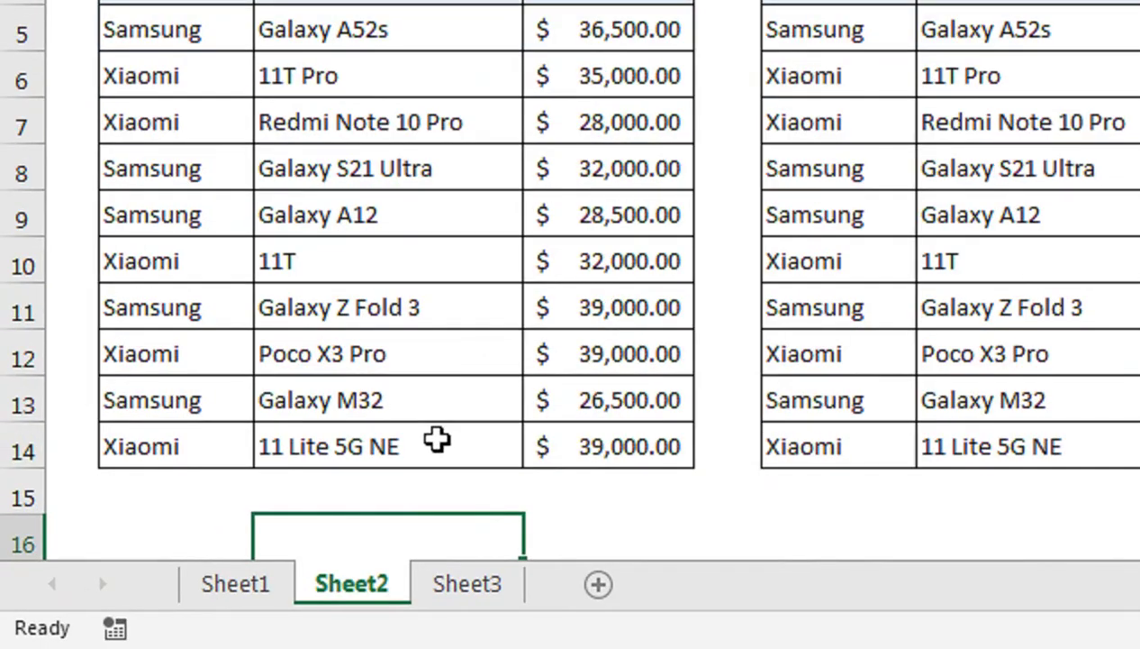
pyautogui.click(275, 547)
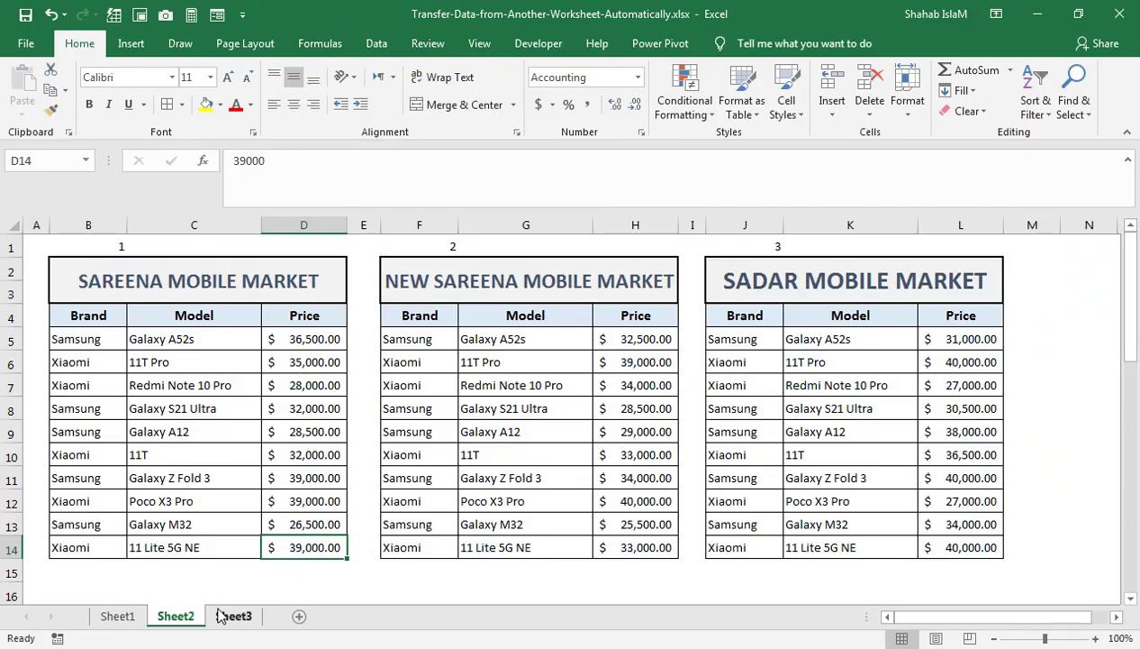
# - Fill the E2 formula on Sheet3 down to E4 and look over the SADAR table on Sheet2
pyautogui.click(222, 616)
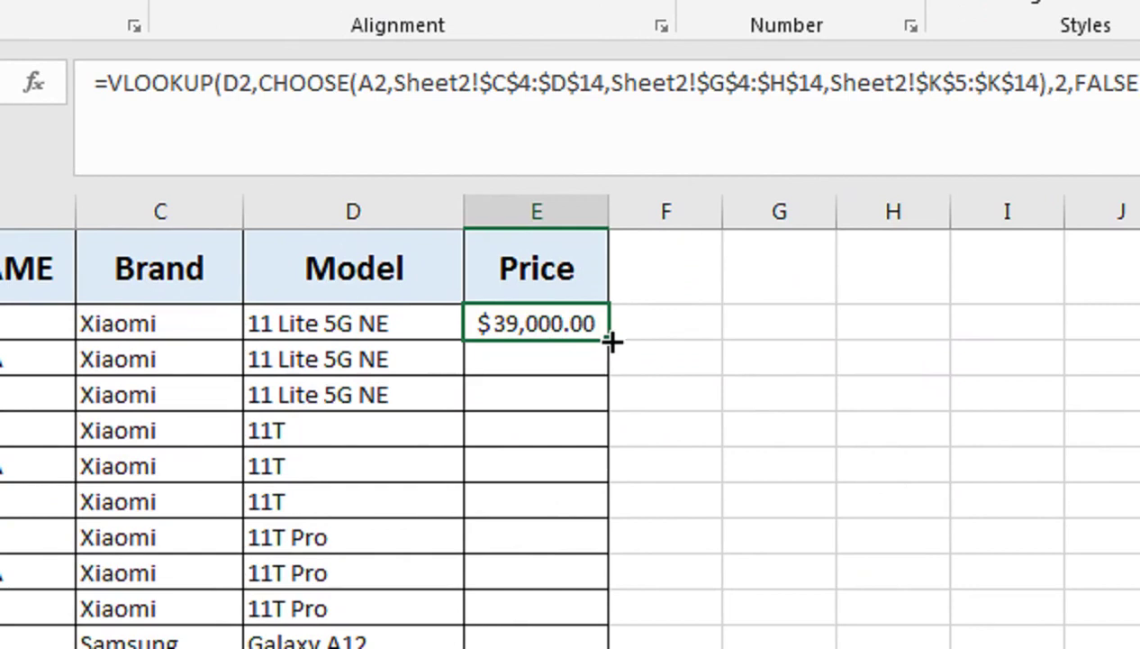
pyautogui.moveTo(610, 341); pyautogui.dragTo(610, 389)
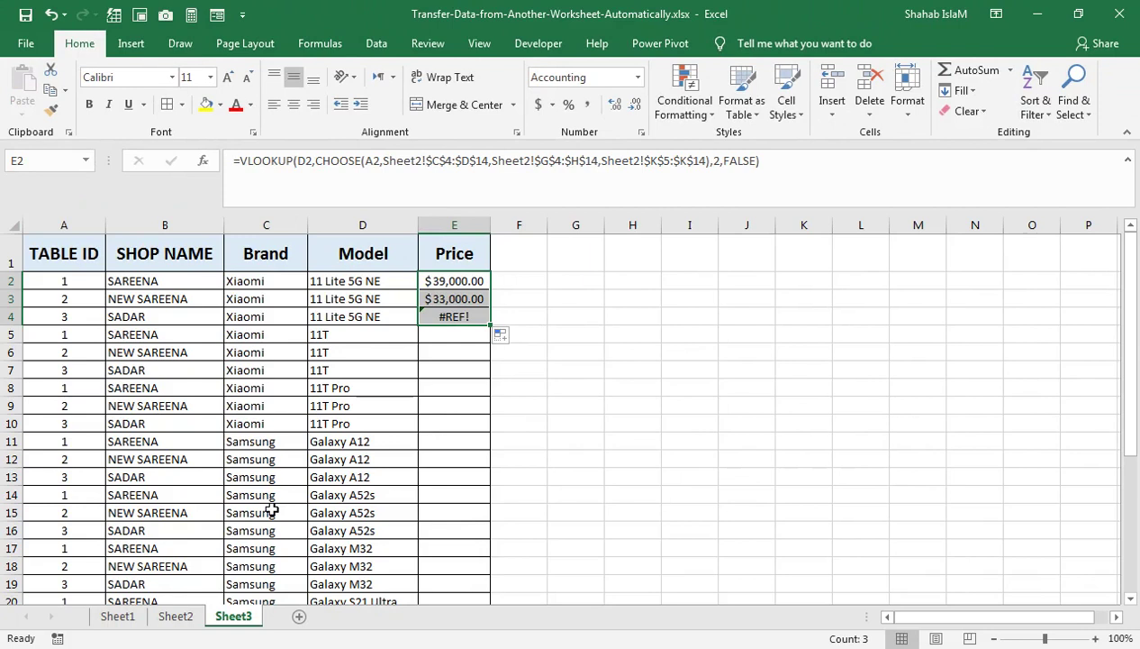
pyautogui.click(173, 618)
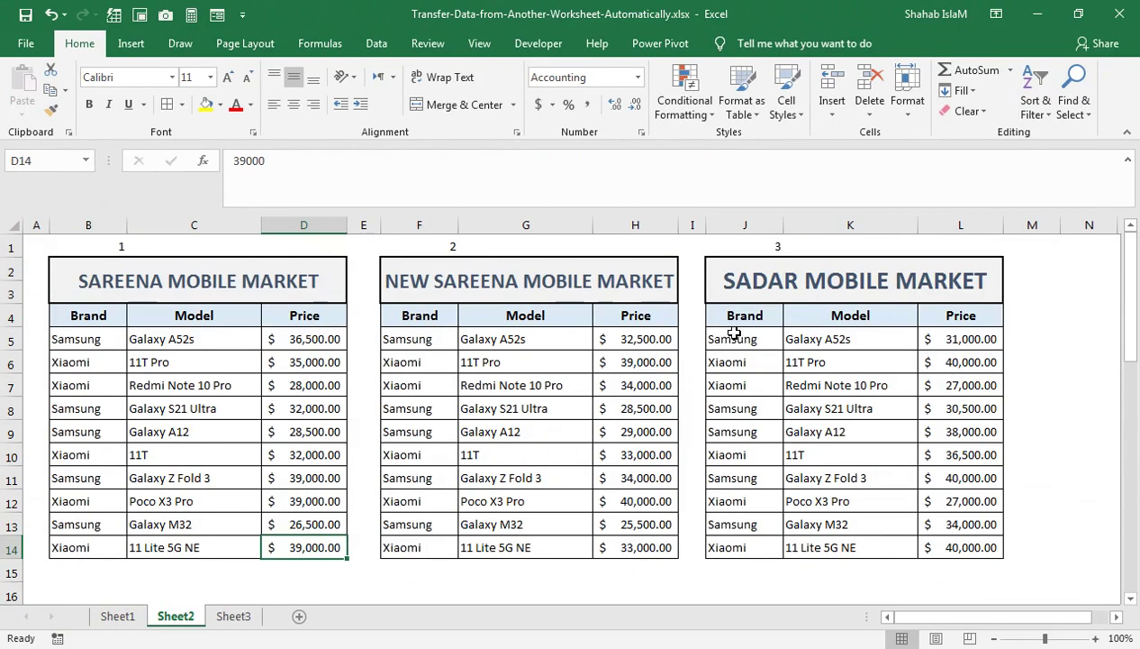
pyautogui.click(233, 617)
# - Replace the third CHOOSE range in the E2 formula with the SADAR table's Model and Price columns, Sheet2!$K$4:$L$14, as an absolute reference
pyautogui.click(436, 282)
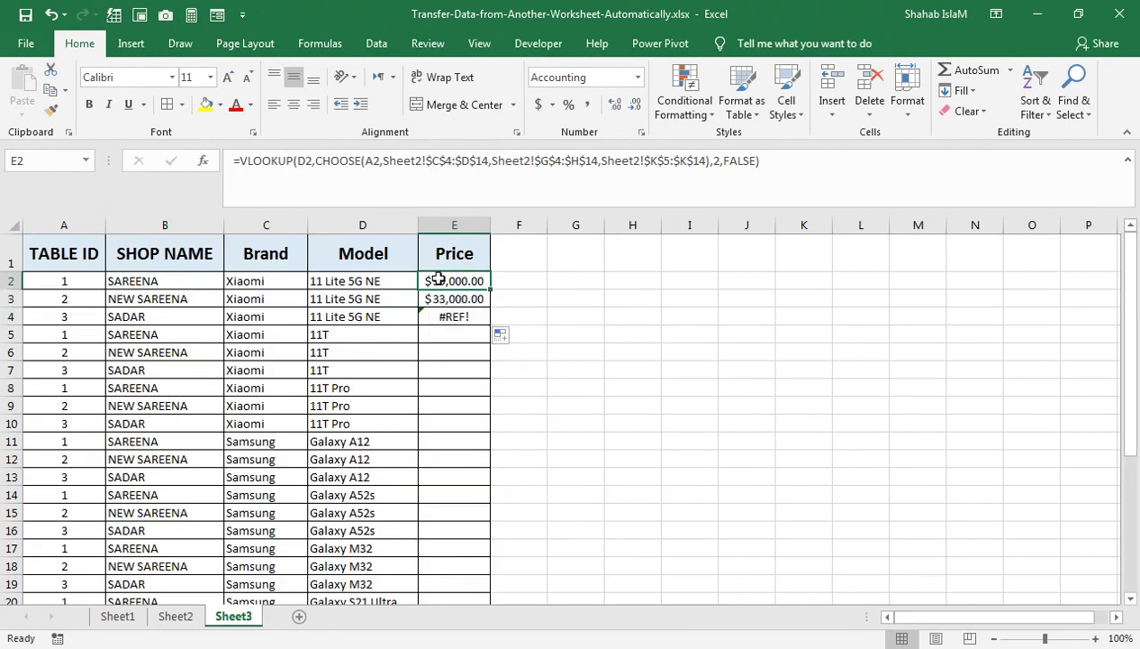
pyautogui.doubleClick(451, 281)
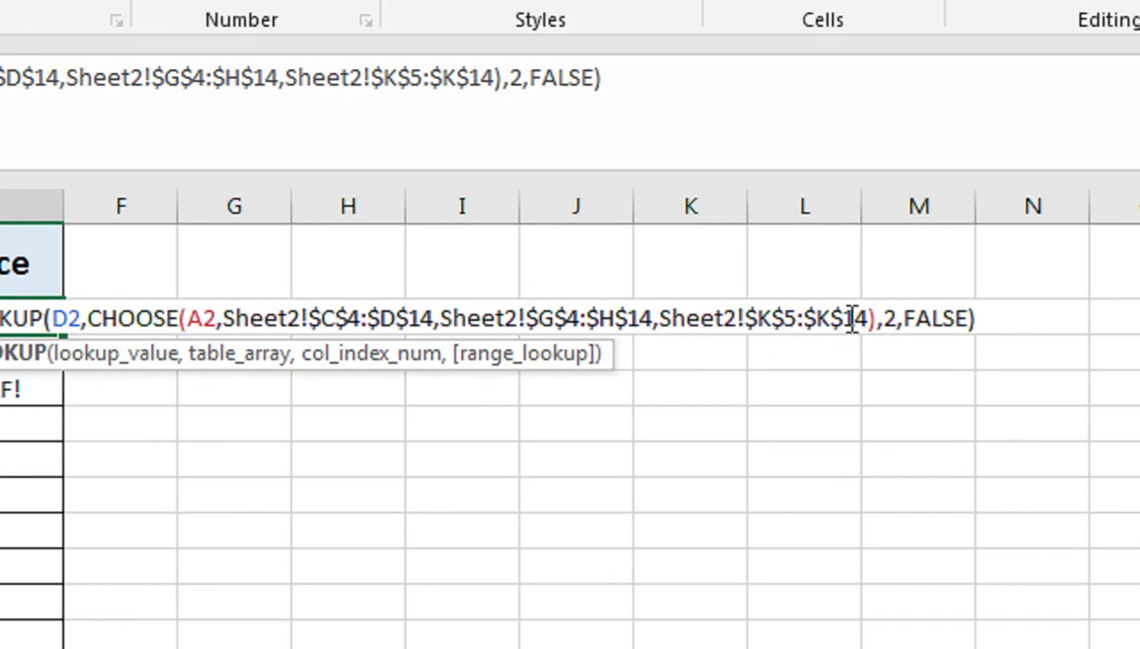
pyautogui.moveTo(842, 317); pyautogui.dragTo(648, 328)
pyautogui.press('BackSpace')
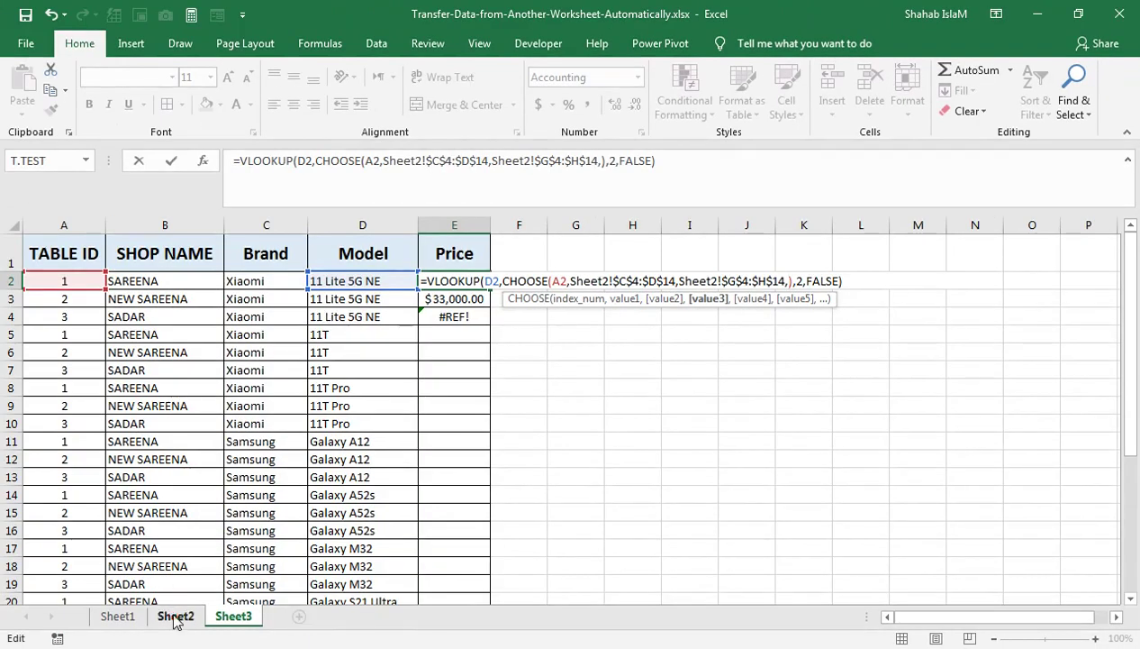
pyautogui.click(176, 618)
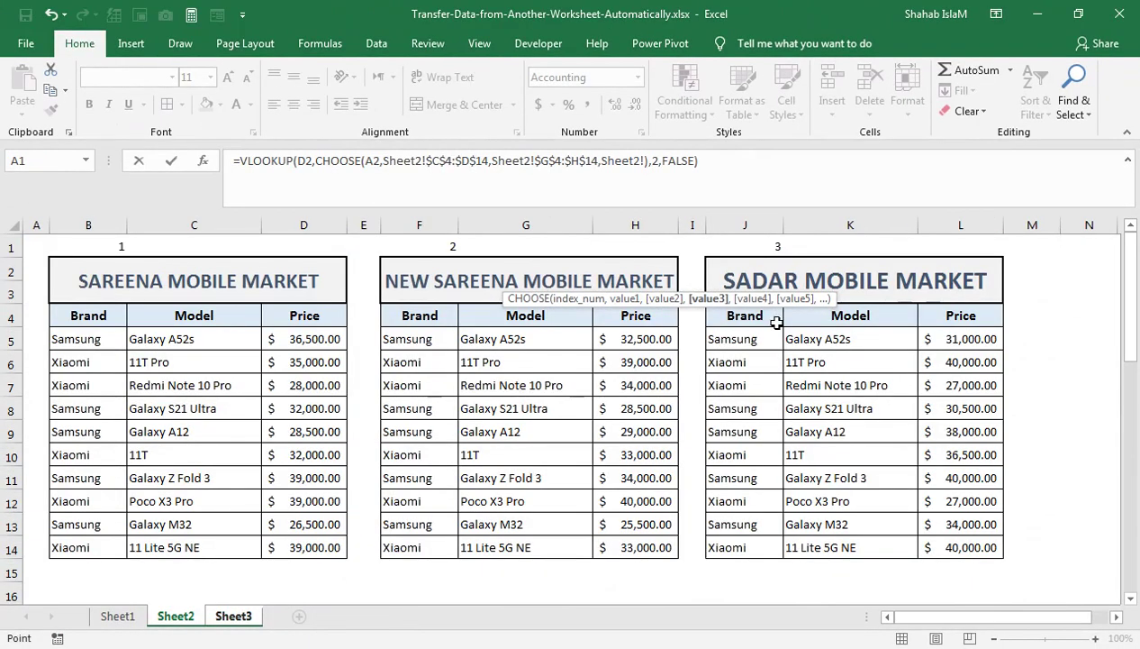
pyautogui.moveTo(820, 318); pyautogui.dragTo(934, 545)
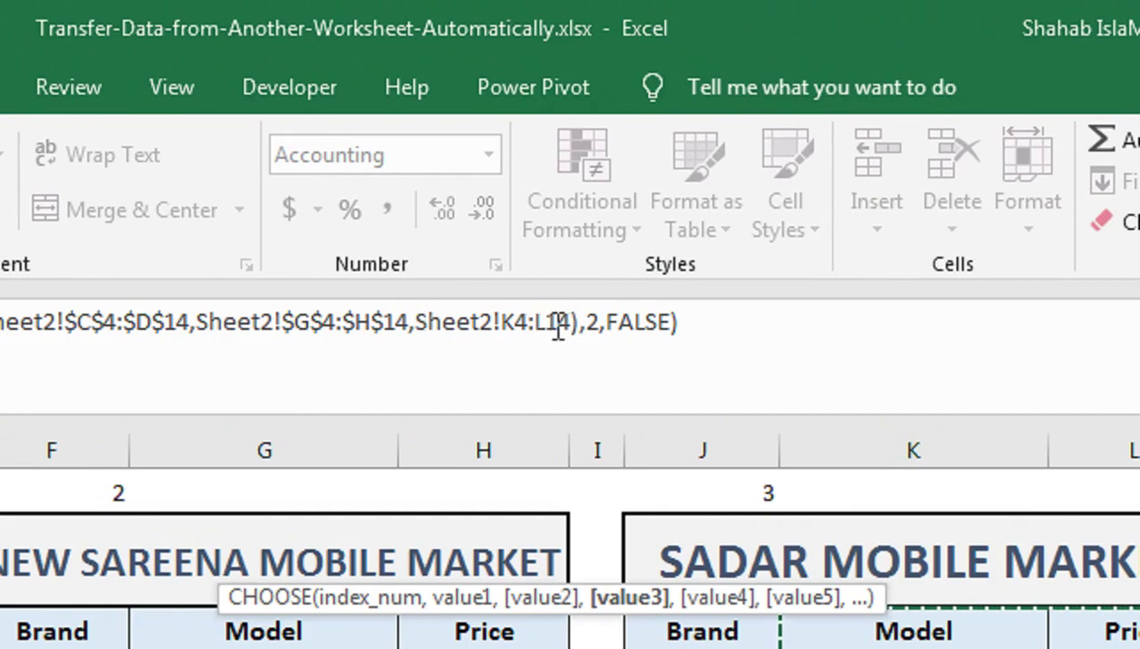
pyautogui.press('F4')
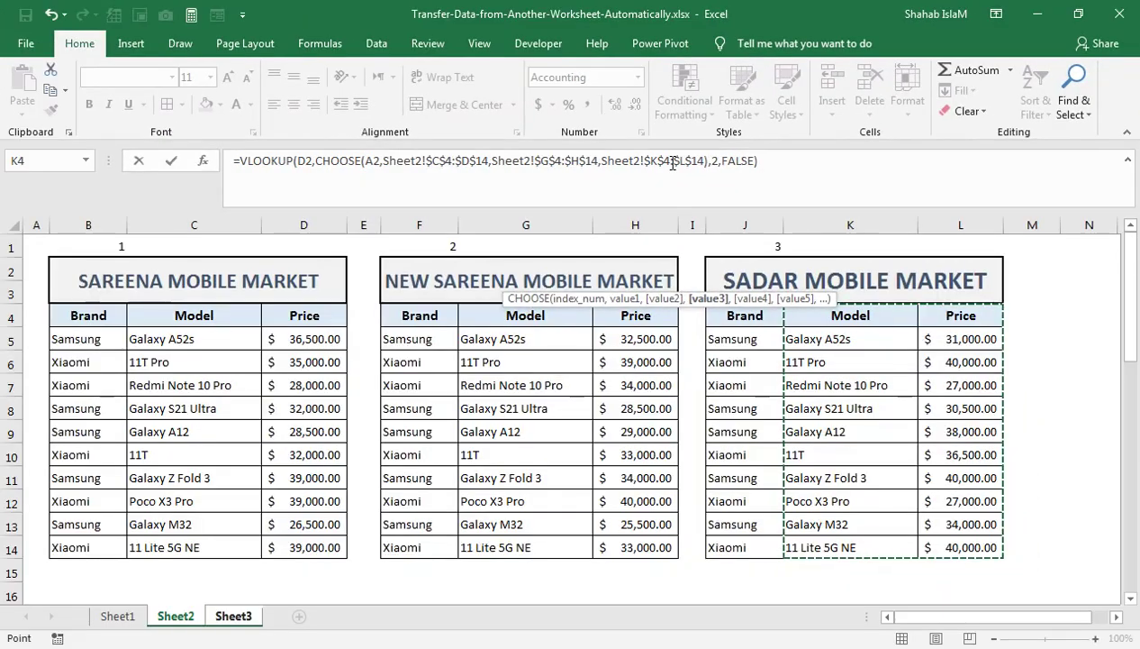
pyautogui.press('Return')
# - Fill the corrected E2 formula down the Price column to E7
pyautogui.click(461, 274)
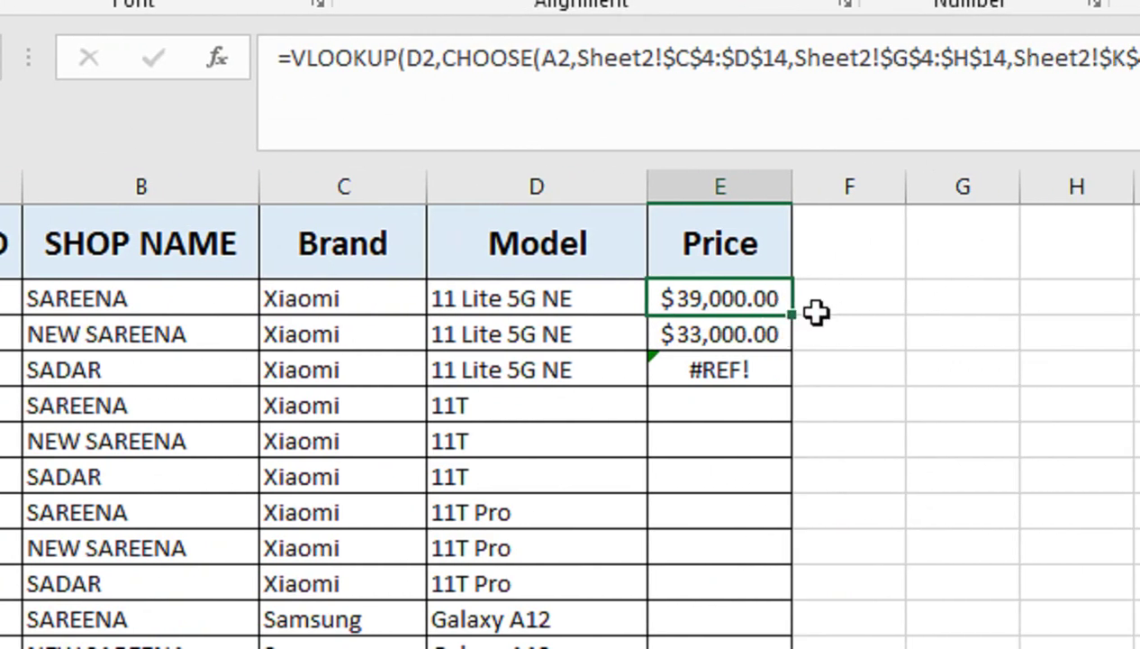
pyautogui.moveTo(792, 313); pyautogui.dragTo(782, 372)
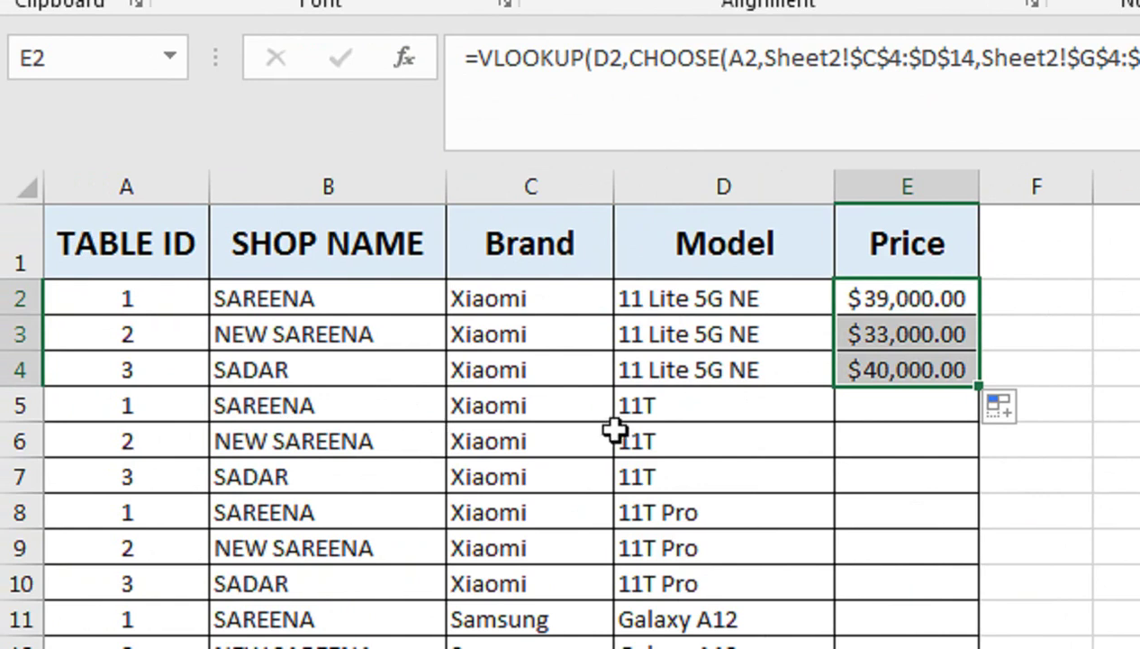
pyautogui.moveTo(978, 386); pyautogui.dragTo(965, 494)
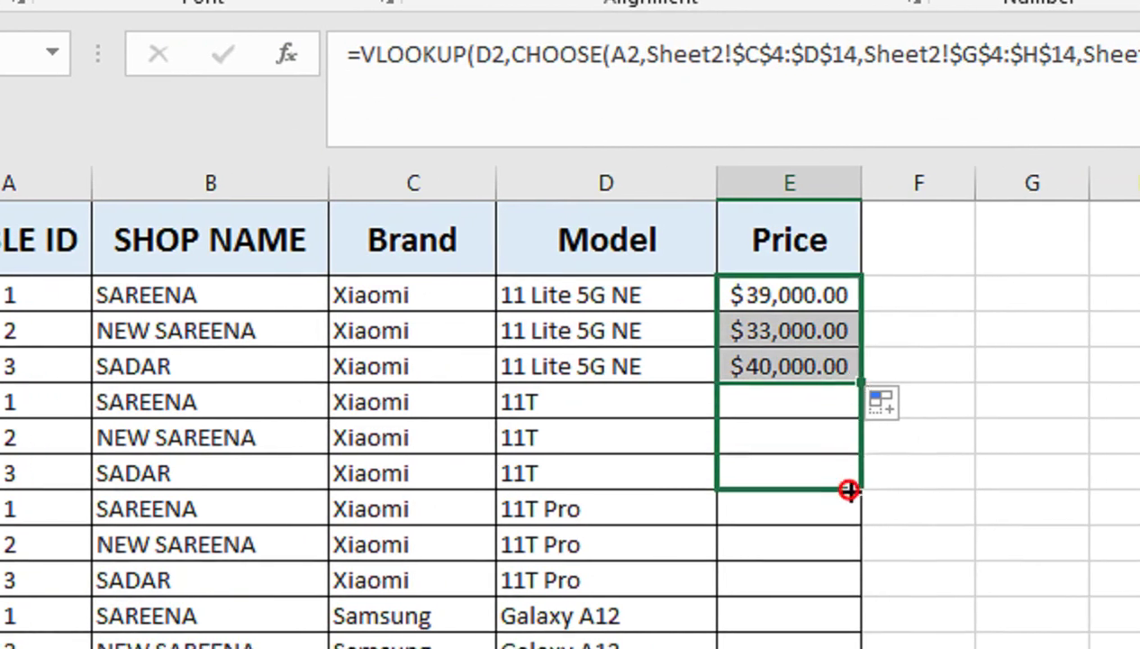
pyautogui.moveTo(848, 490); pyautogui.dragTo(850, 491)
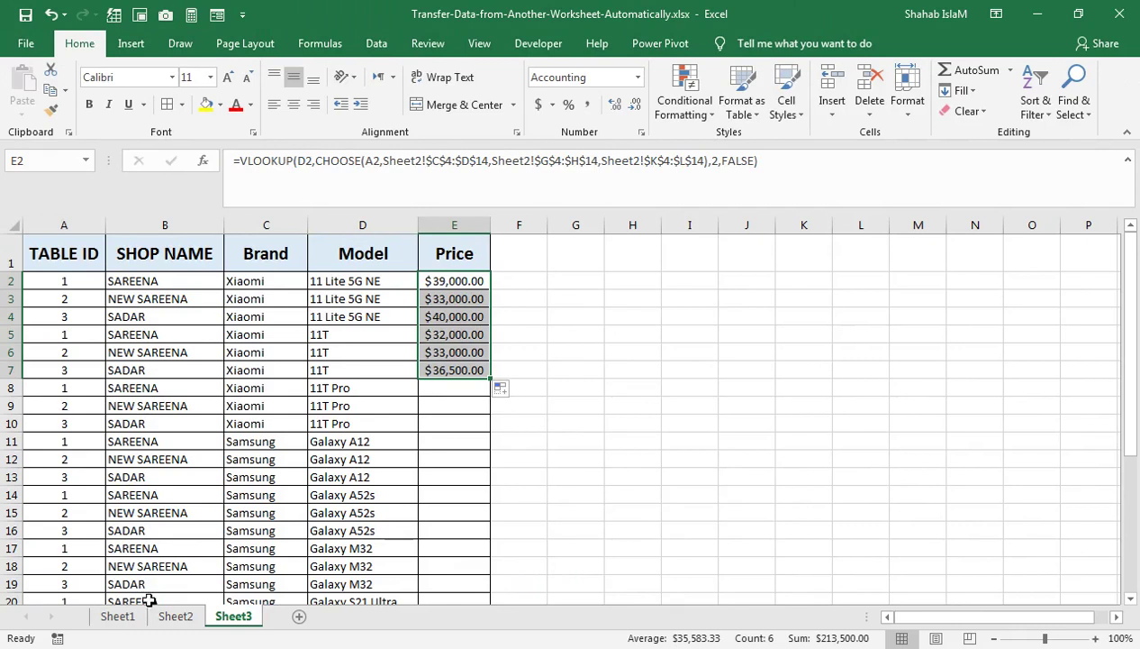
# - Check the filled prices against the Sheet2 tables, and fill the formula from E7 down to the last Redmi Note 10 Pro row
pyautogui.click(176, 615)
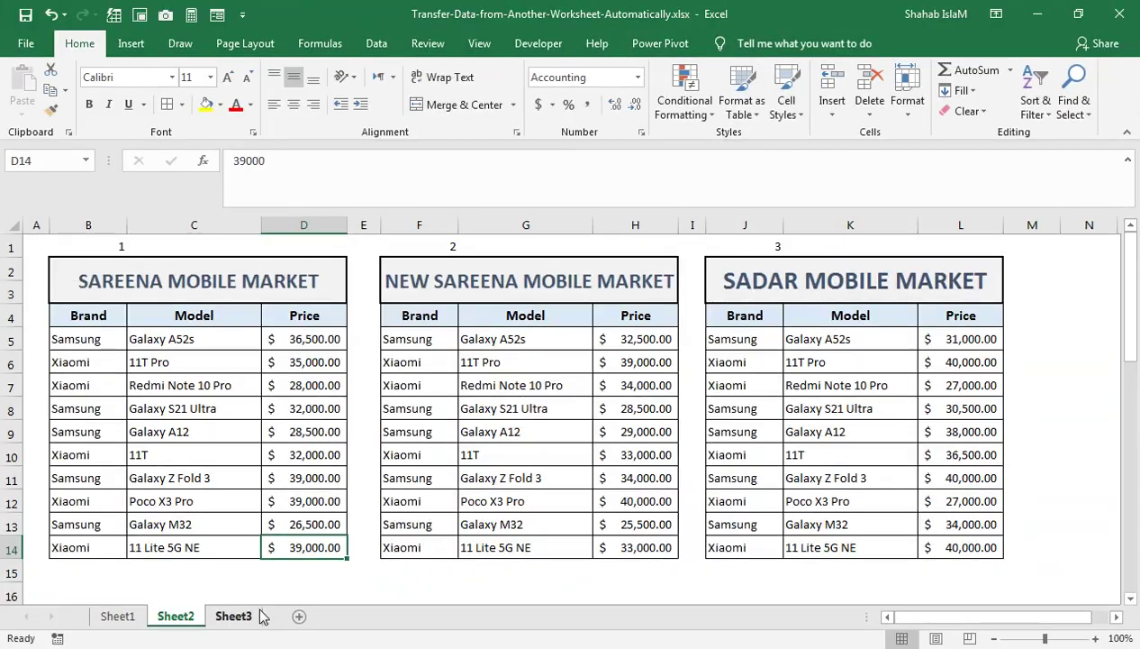
pyautogui.click(236, 616)
pyautogui.click(446, 368)
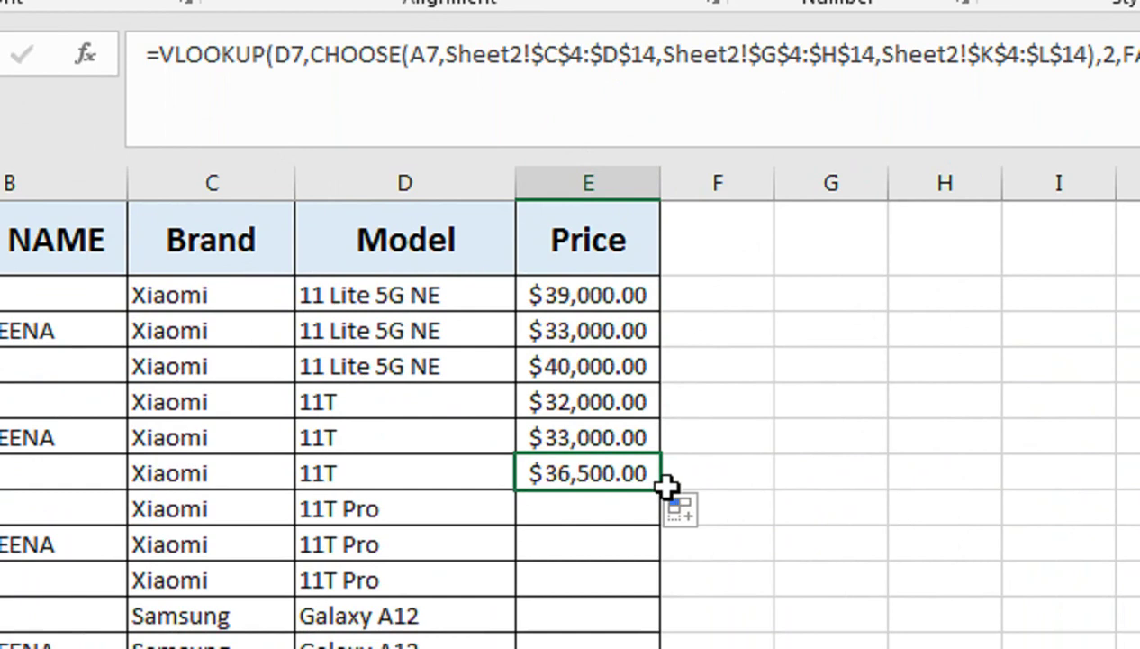
pyautogui.moveTo(656, 489); pyautogui.dragTo(574, 487)
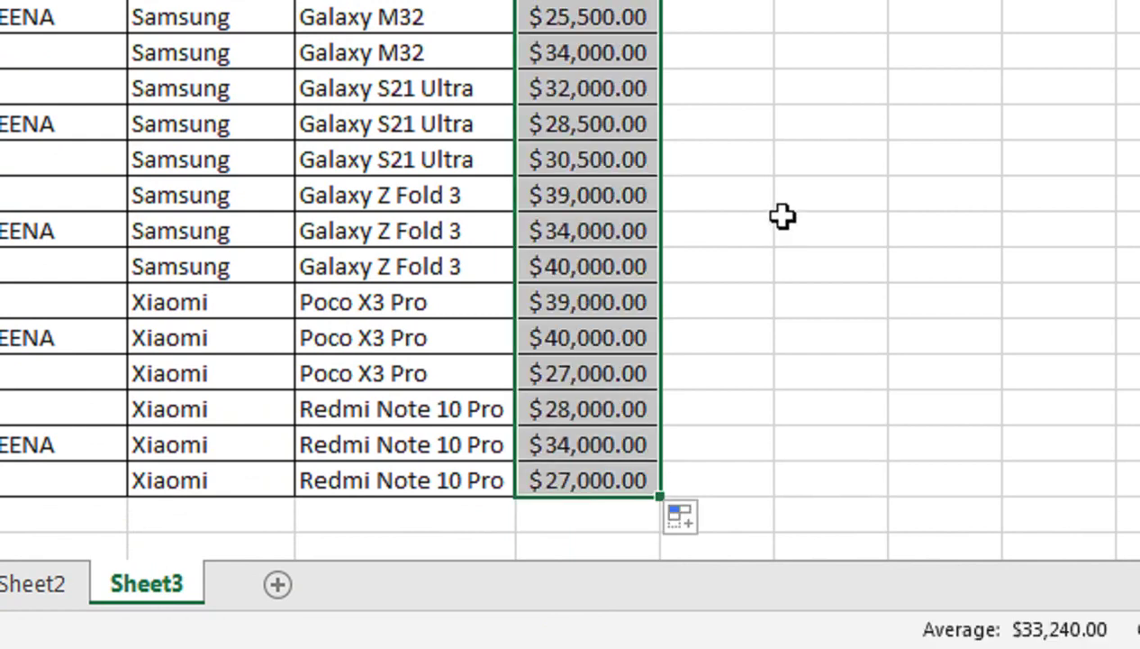
# - Apply the General number format to the filled price cells from E7 down
pyautogui.scroll(5, 781, 217)
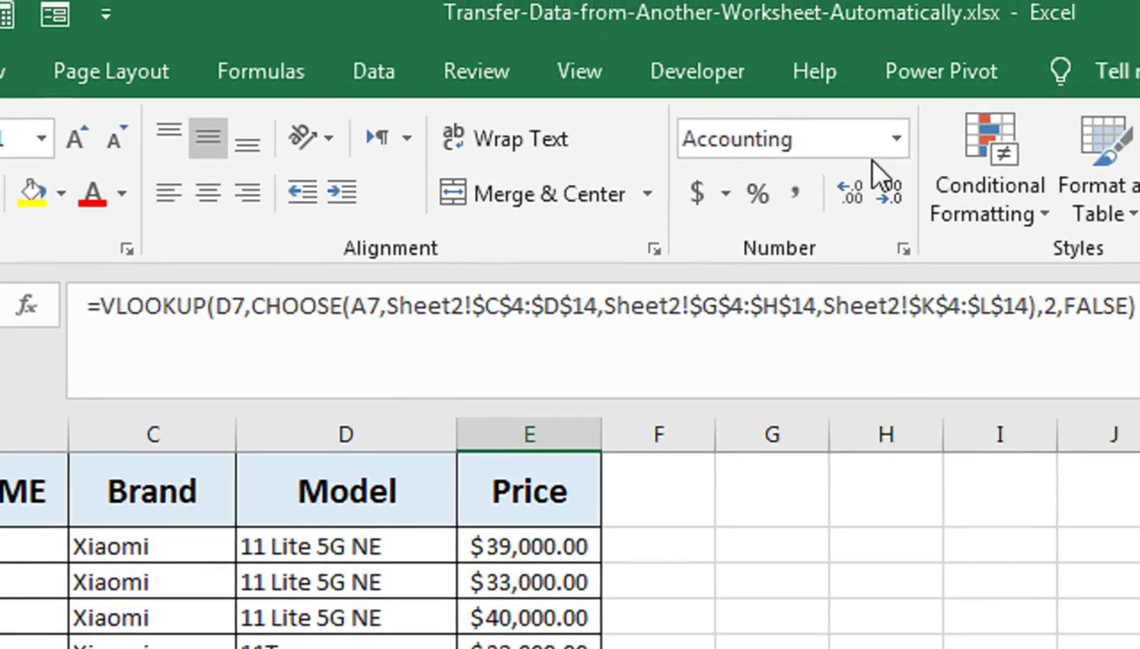
pyautogui.click(897, 138)
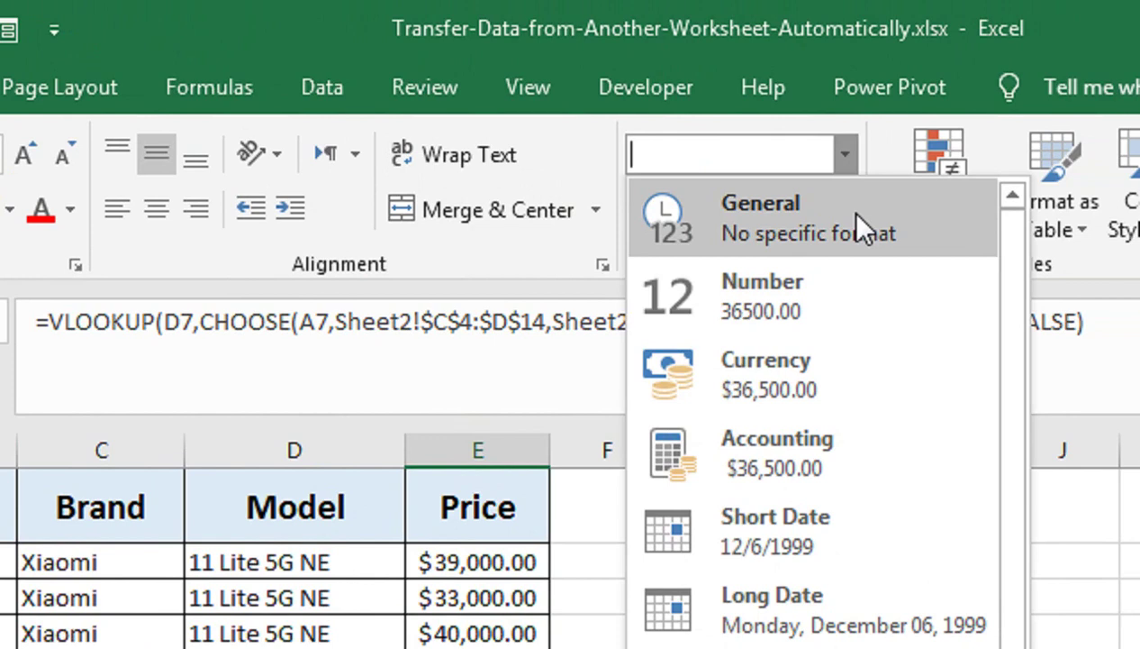
pyautogui.click(860, 225)
# - Reset the whole Price column on Sheet3, from the header down, to the General format and apply Comma Style to it
pyautogui.click(519, 526)
pyautogui.hotkey('ctrl', 'shift', 'Down')
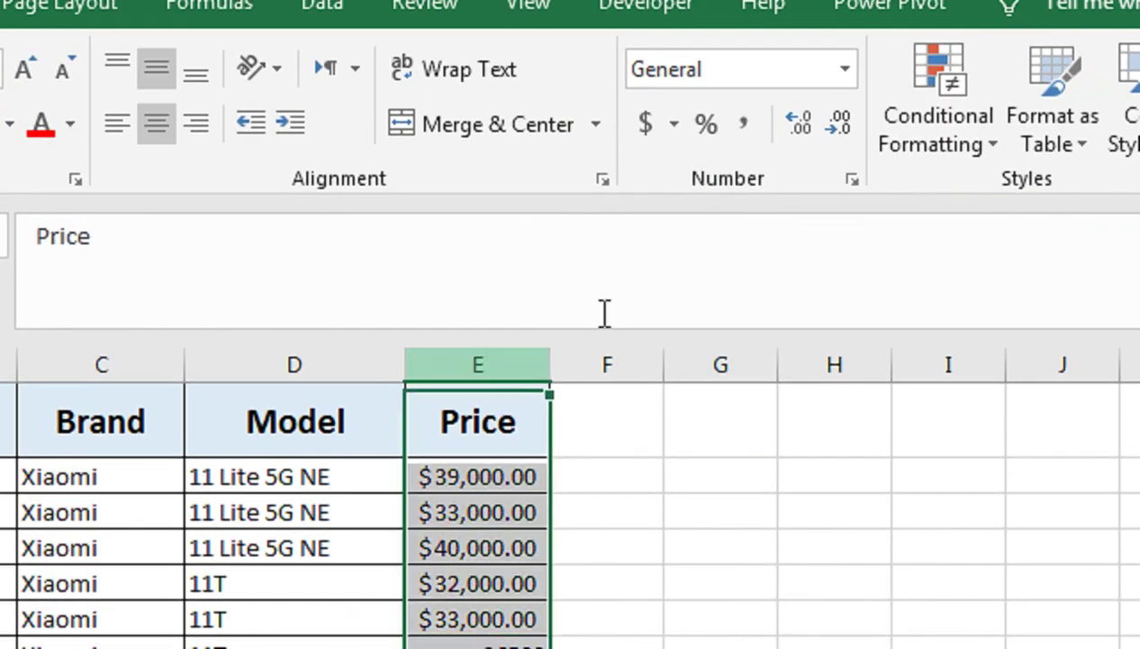
pyautogui.click(833, 69)
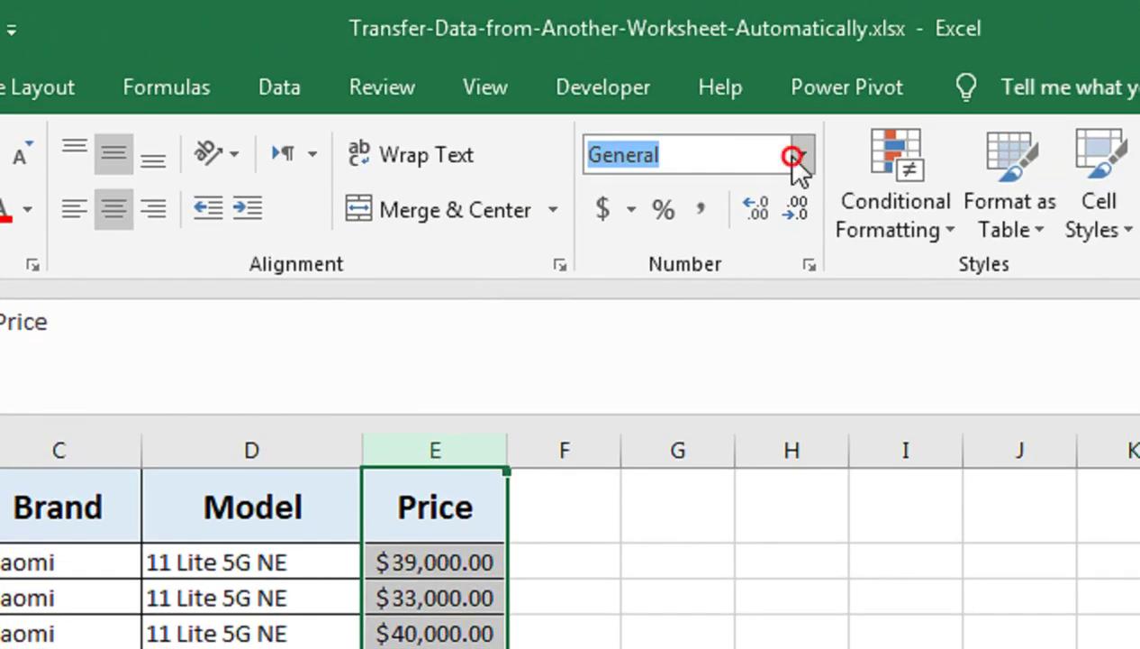
pyautogui.click(793, 158)
pyautogui.click(795, 211)
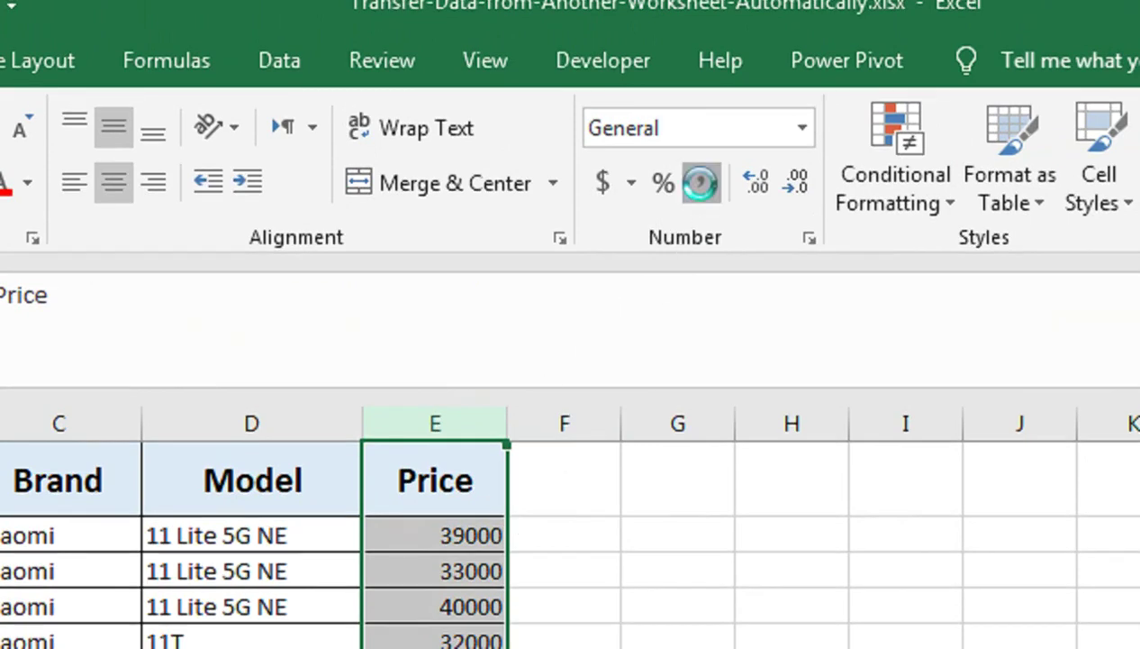
pyautogui.click(701, 183)
pyautogui.click(435, 637)
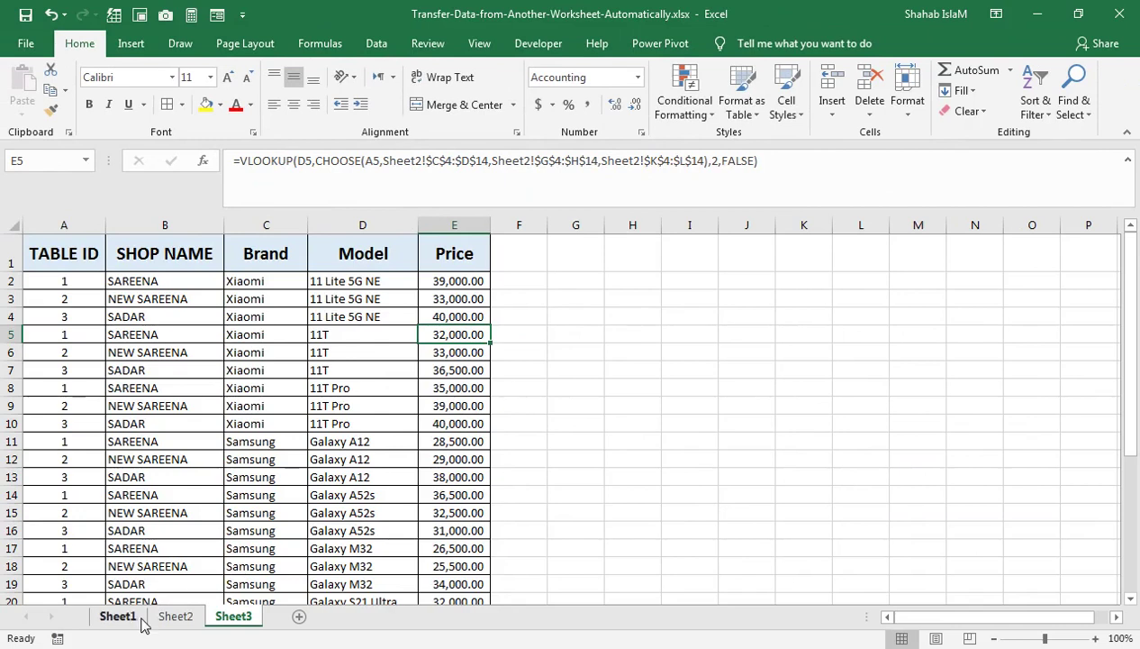
# - Set the 11 Lite 5G NE price in Sheet2's first table (D14) to 45000 and check the matching price in Sheet3's E2
pyautogui.click(174, 616)
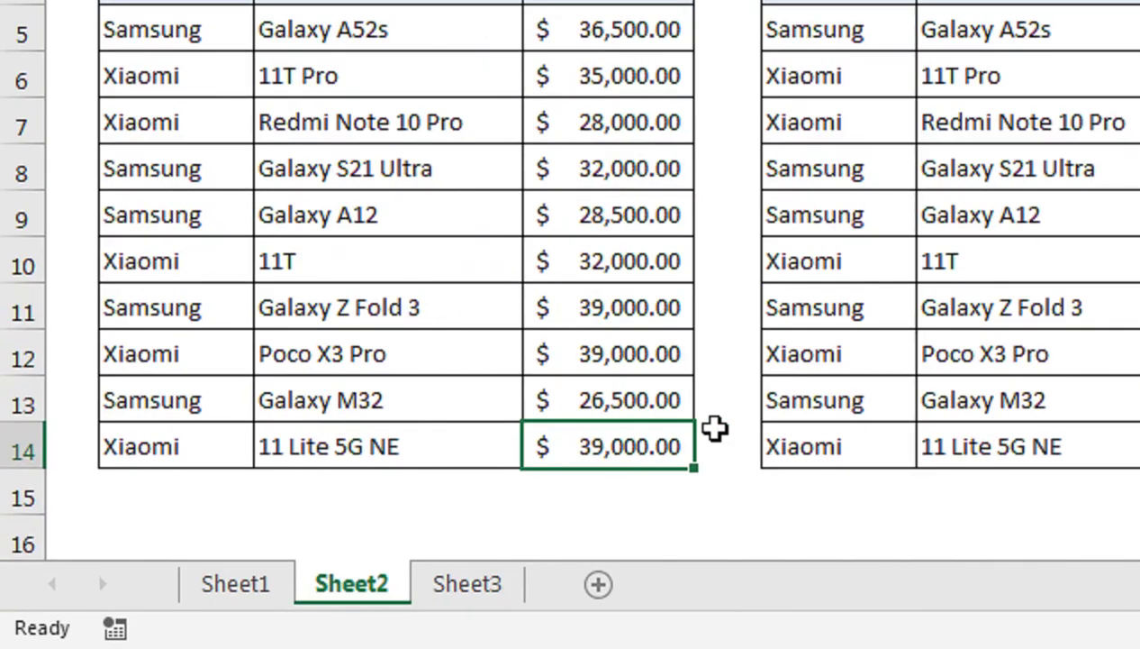
pyautogui.write('45000')
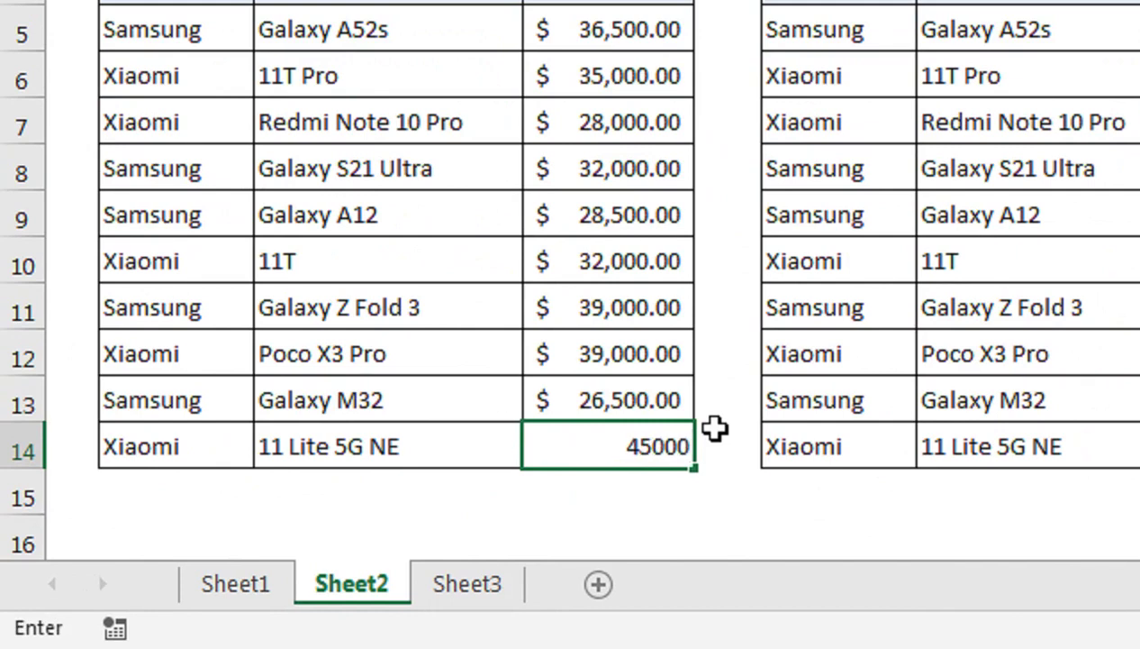
pyautogui.press('Return')
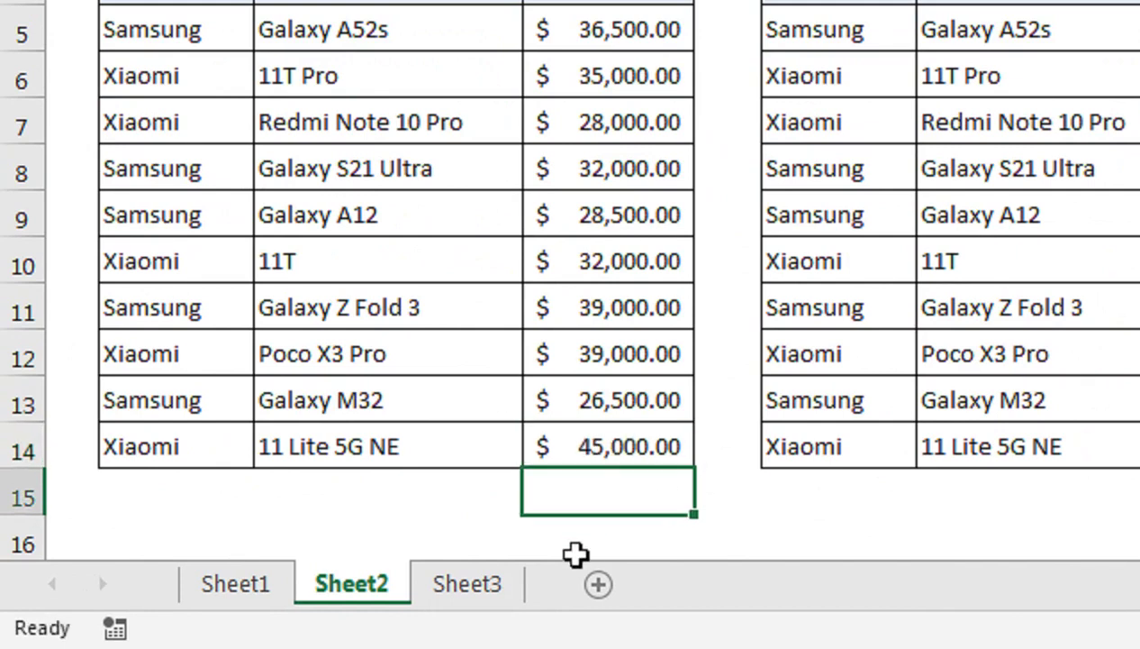
pyautogui.click(480, 591)
pyautogui.click(858, 163)
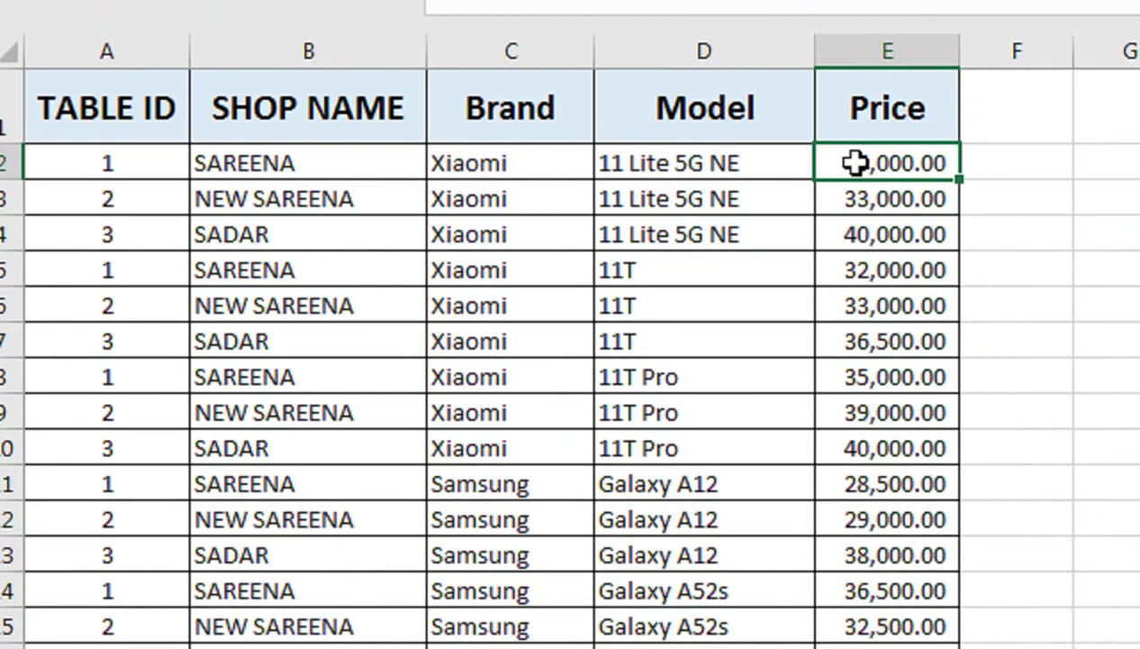